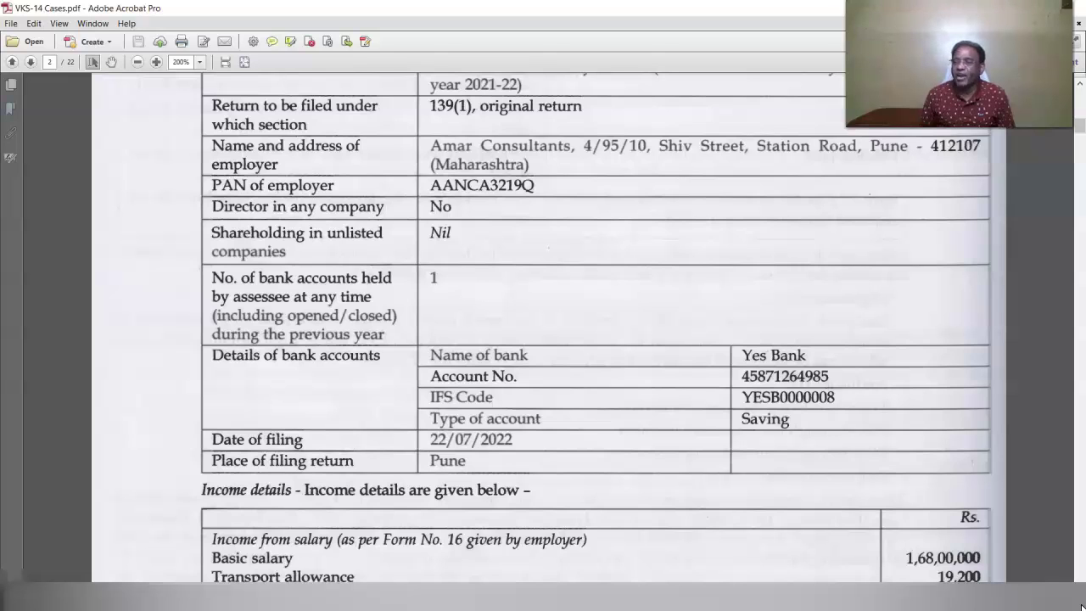
Scroll the VKS-14 Cases PDF down to the case study's bank account details.
scroll(1080, 606, "down", 5)
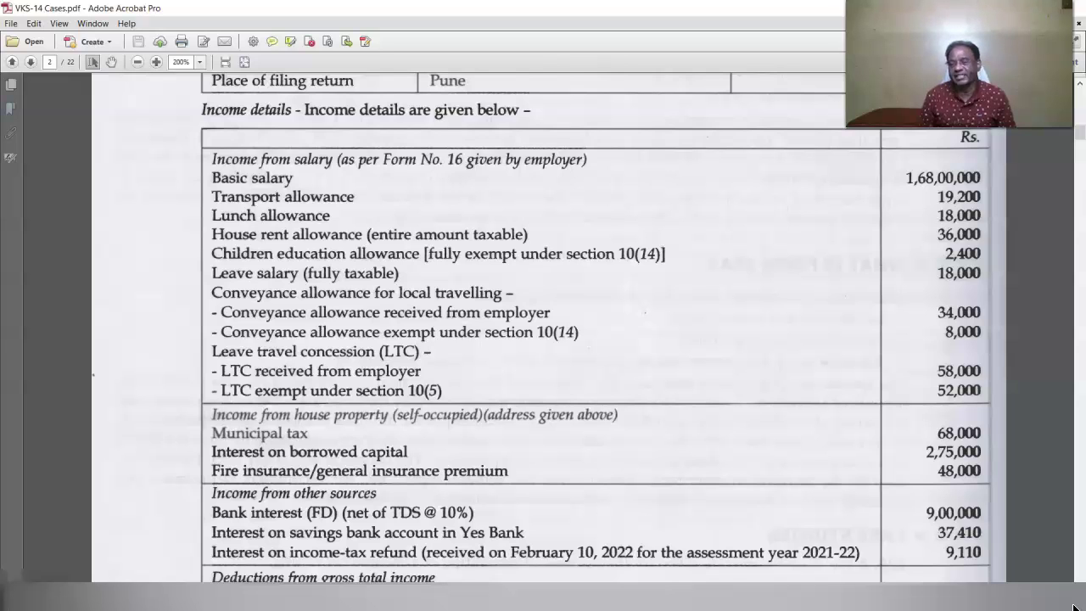
Scroll down to page 3 showing 80C, 80CCD(1B), 80D deductions, TDS and advance tax.
scroll(807, 577, "down", 5)
mouse_move(534, 607)
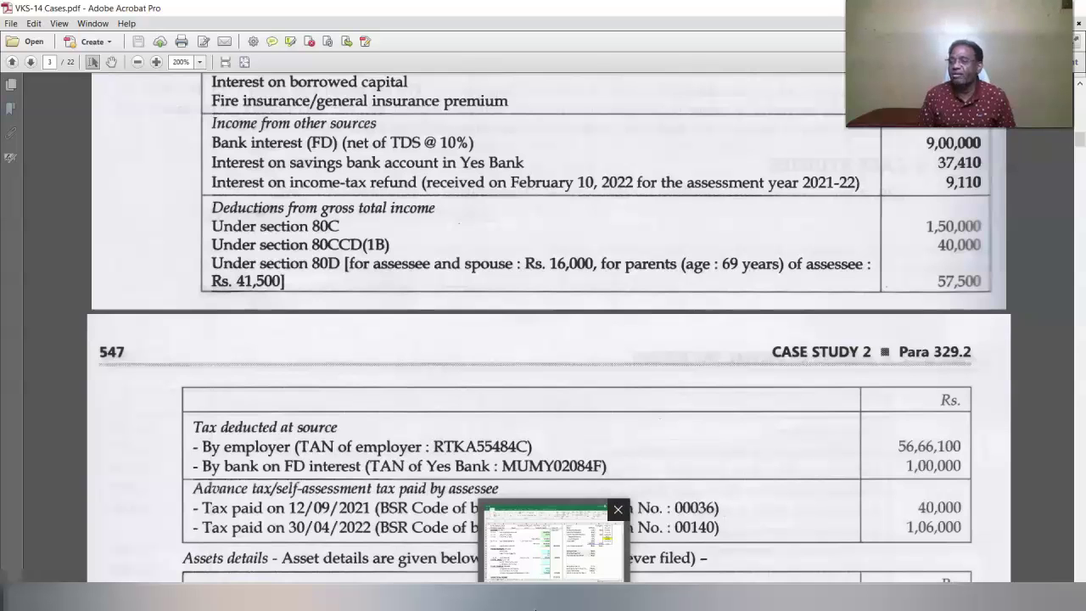
Switch from Acrobat to the Income Tax e-Filing portal home page in the browser.
left_click_drag(1081, 139, 1082, 149)
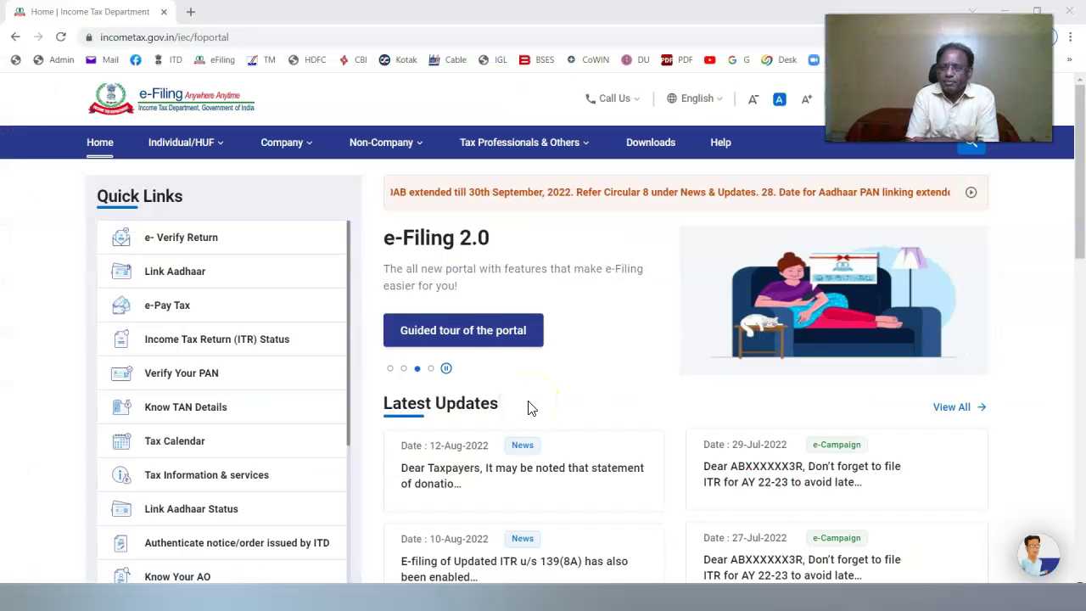
Download the AY 2022-23 ITR 2 Excel-based utility from the portal's Downloads page.
left_click(653, 151)
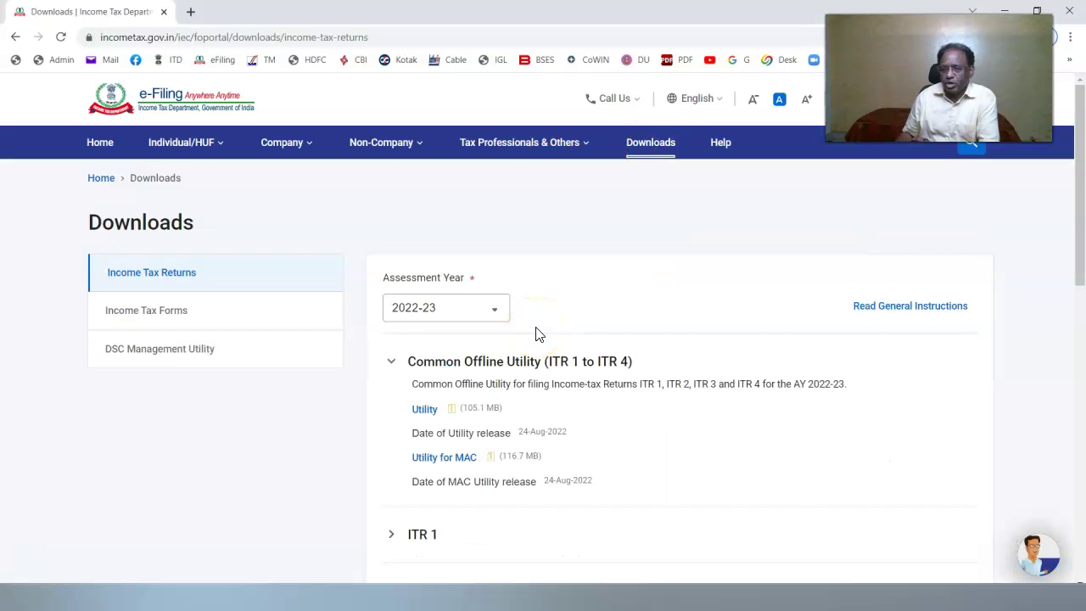
scroll(594, 382, "down", 2)
left_click(424, 443)
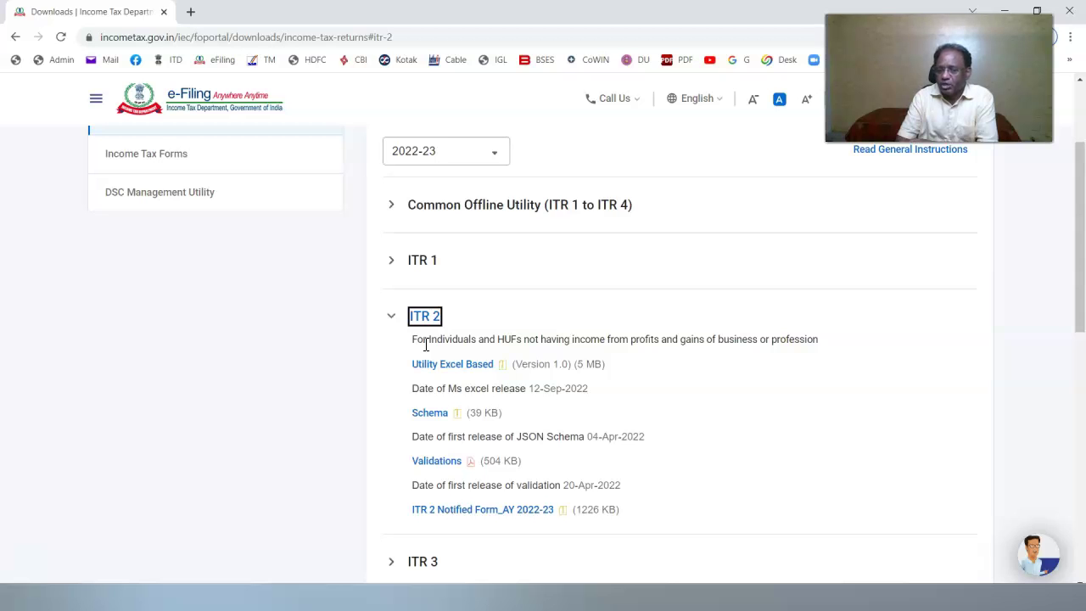
left_click(445, 368)
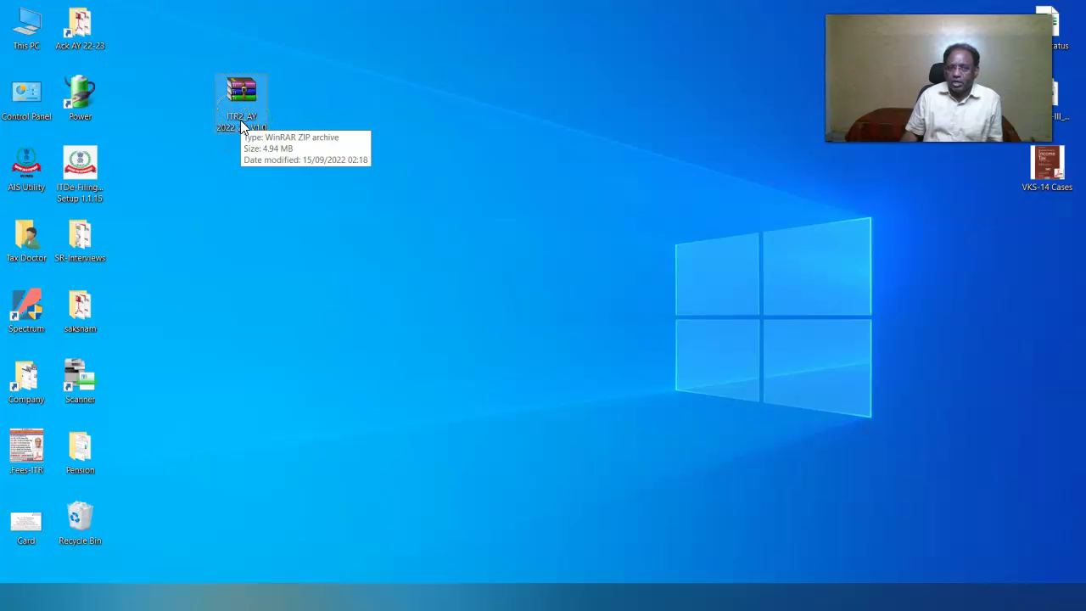
Extract the downloaded ITR2 zip archive into an ITR2_AY 2022_23_V1.0 folder.
left_click(244, 124)
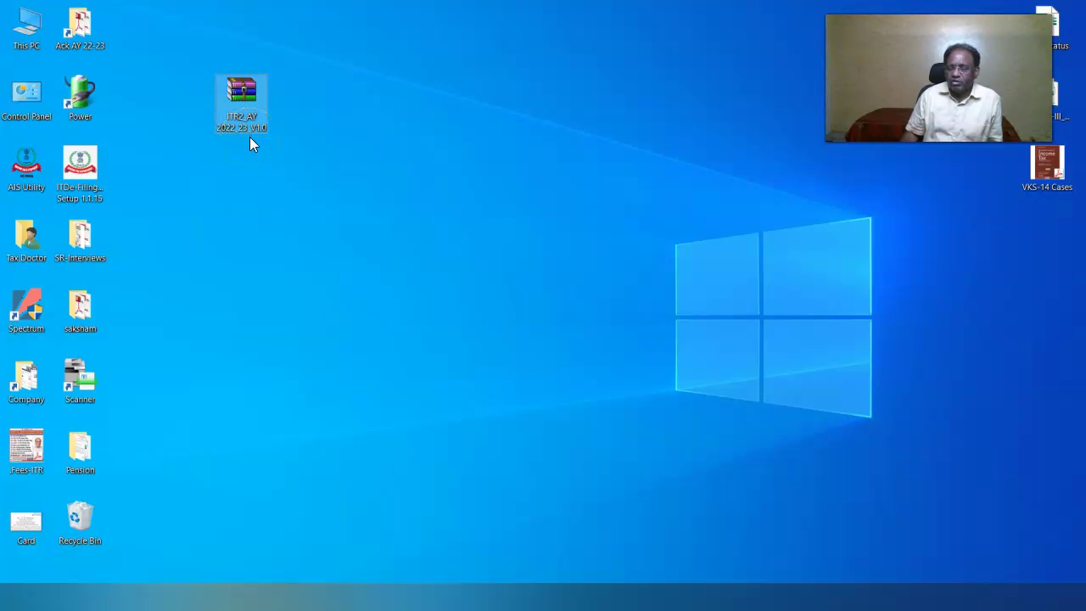
right_click(243, 120)
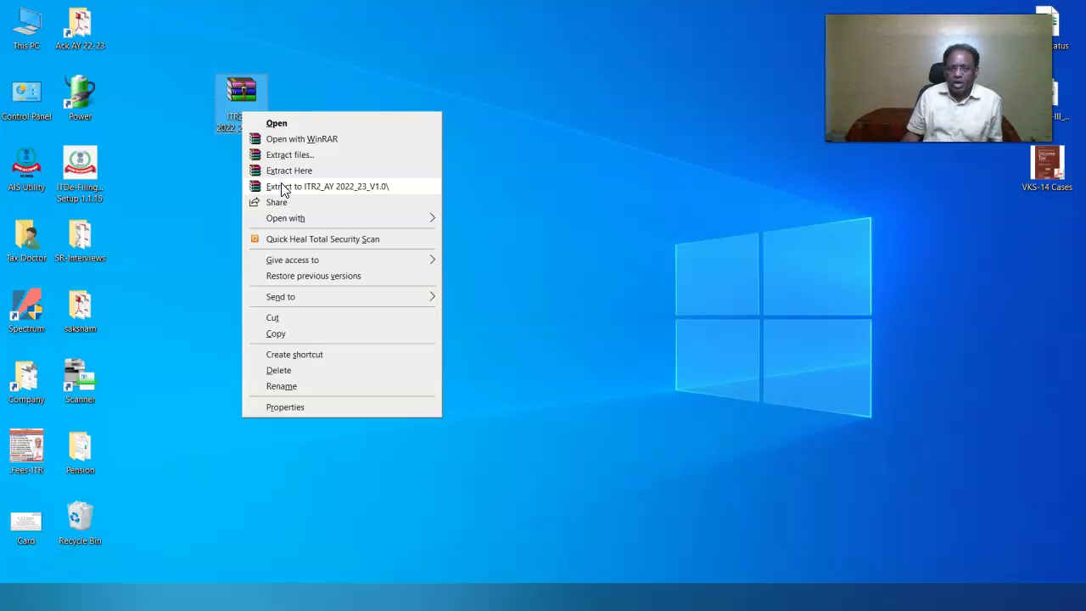
left_click(281, 187)
Open the extracted folder and select the macro-enabled ITR2 utility workbook.
left_click(327, 137)
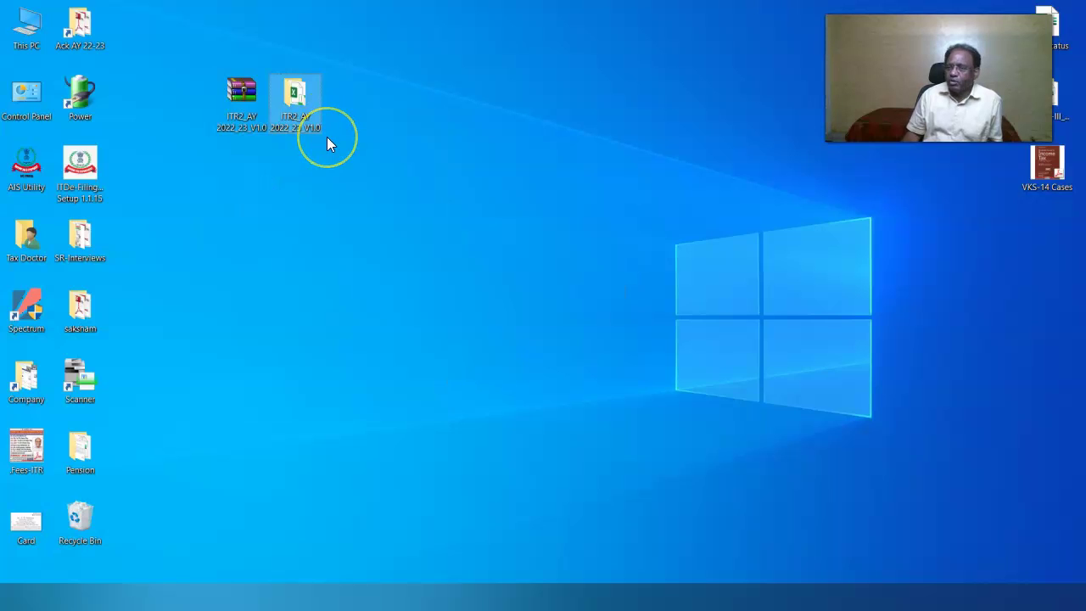
right_click(293, 94)
left_click(321, 106)
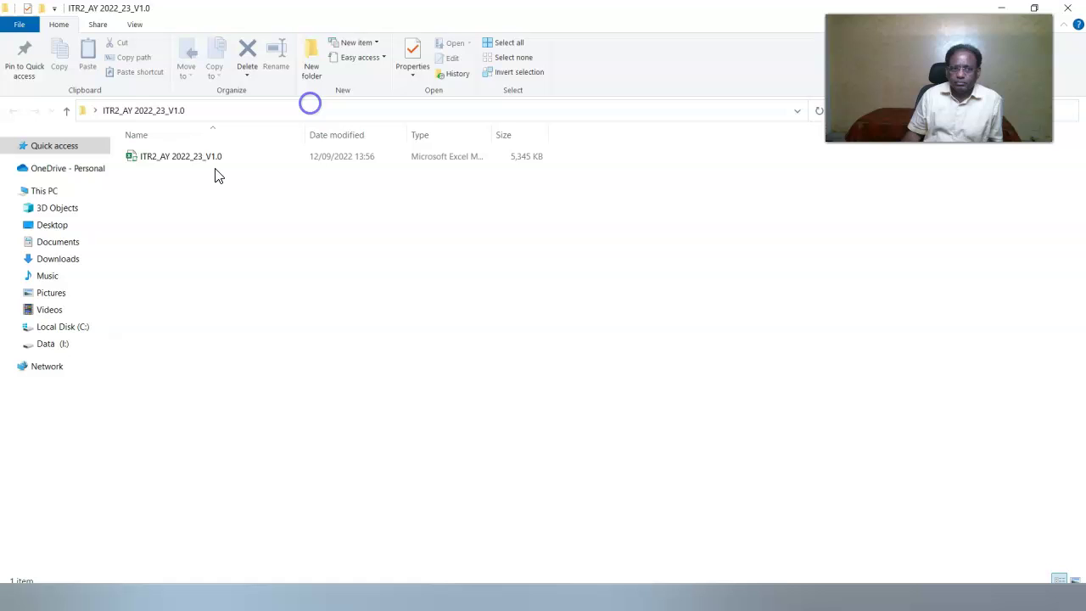
left_click(161, 164)
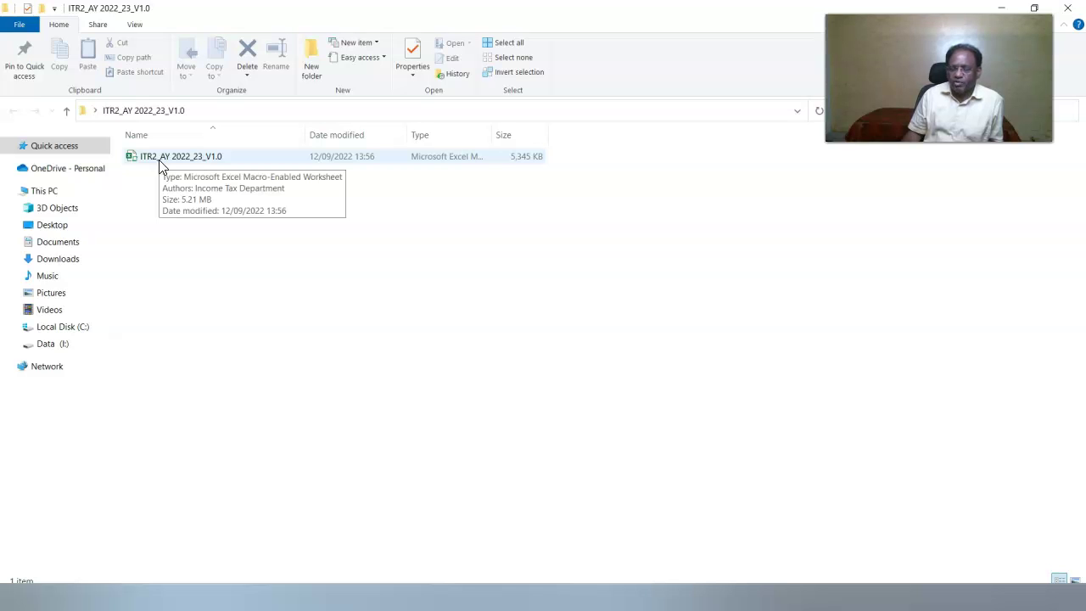
left_click(339, 165)
left_click(439, 163)
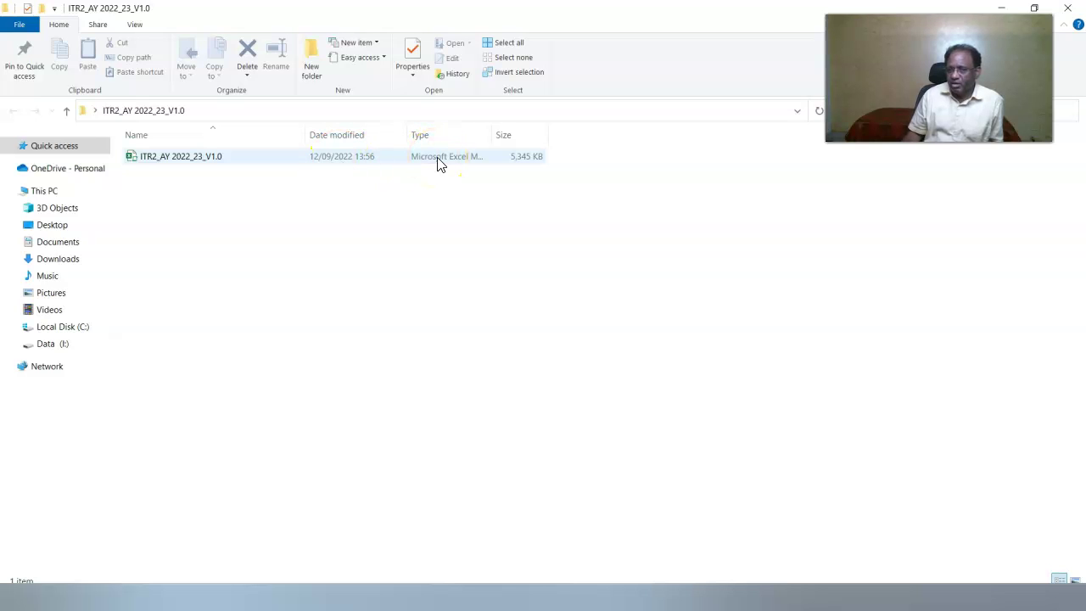
left_click(252, 161)
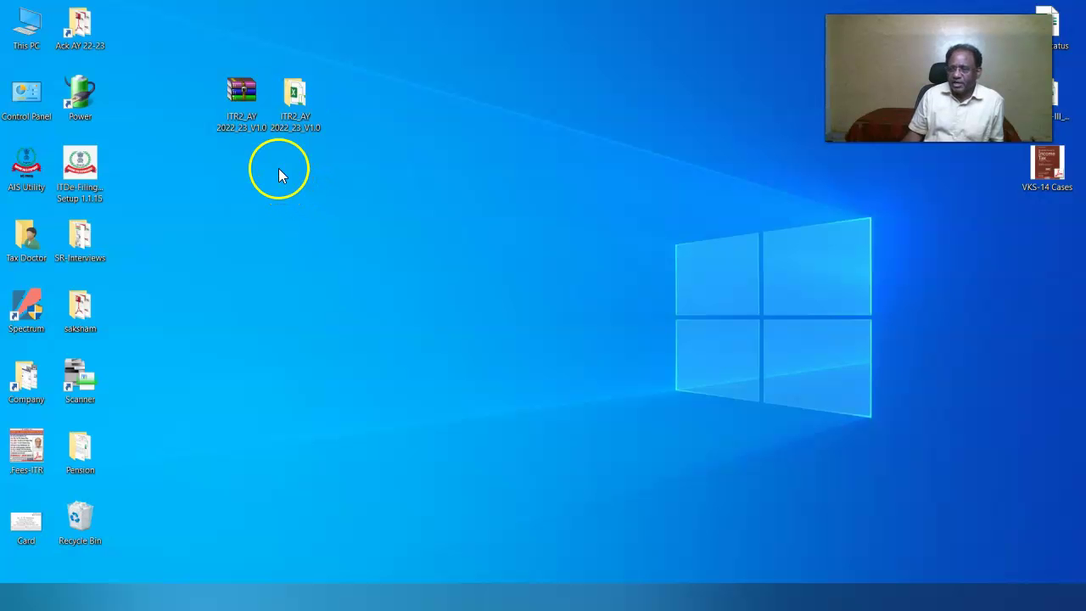
Paste the ITR2 utility workbook onto the desktop and open it in Excel.
right_click(245, 185)
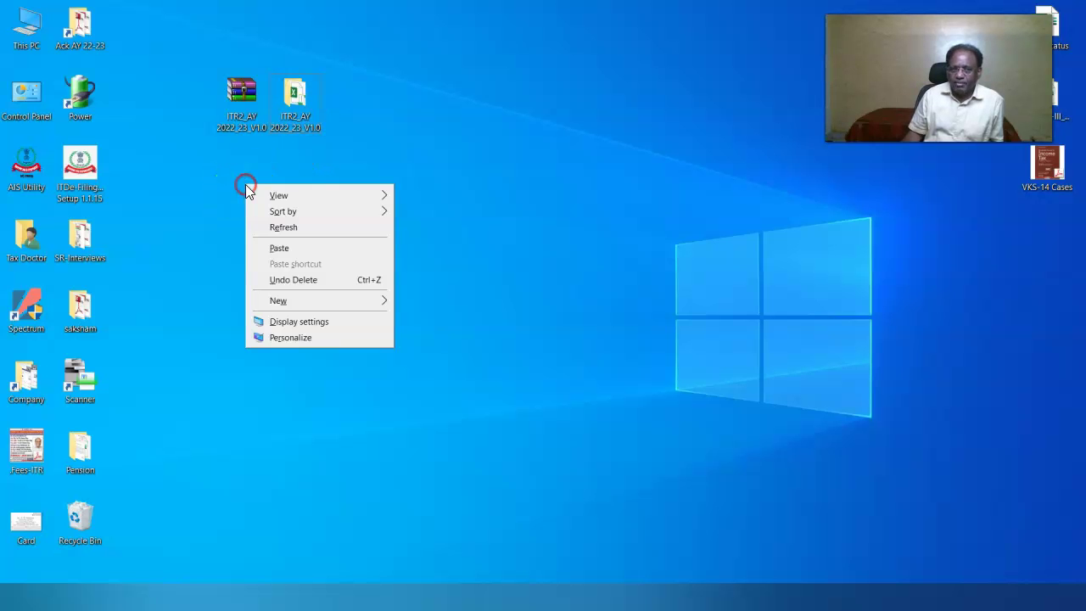
left_click(264, 248)
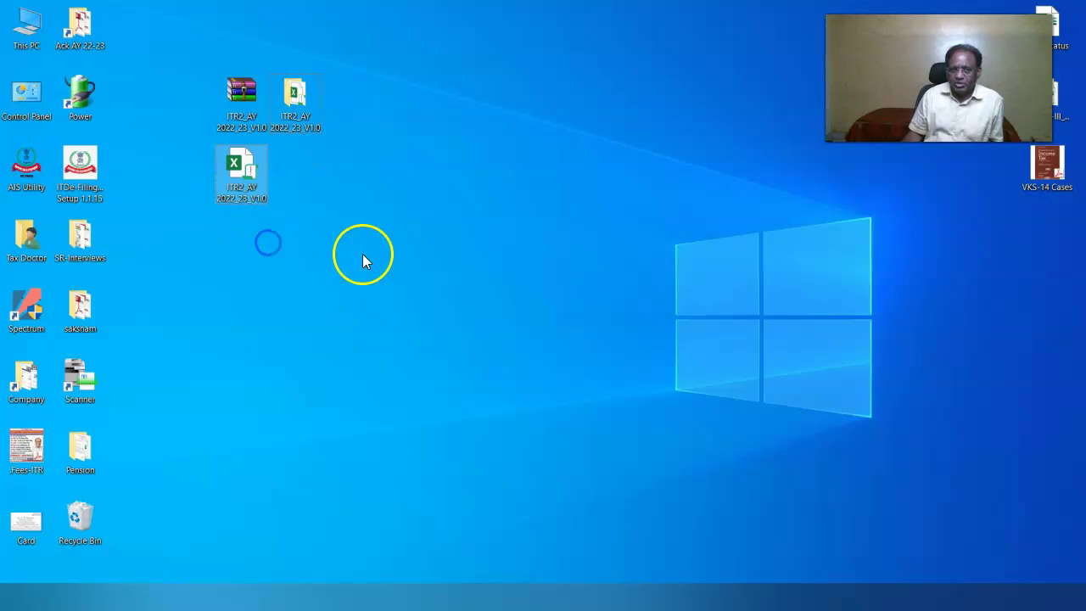
right_click(247, 181)
left_click(281, 195)
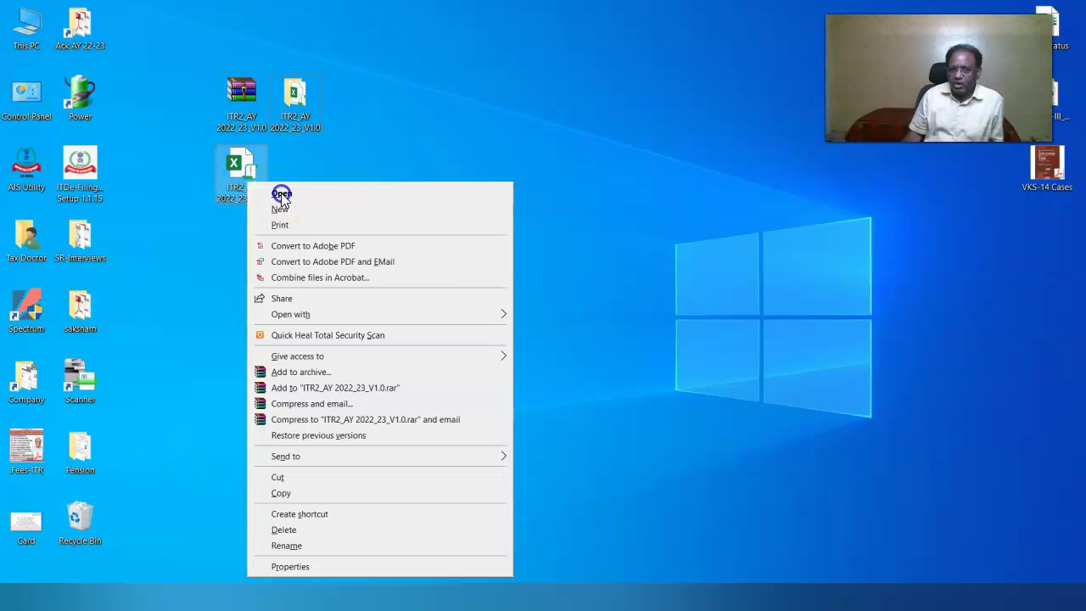
Enable editing, try Calculate TAX on PART A - General, dismiss the macro error and close Excel.
left_click(578, 55)
left_click(340, 196)
key("ctrl+Page_Down")
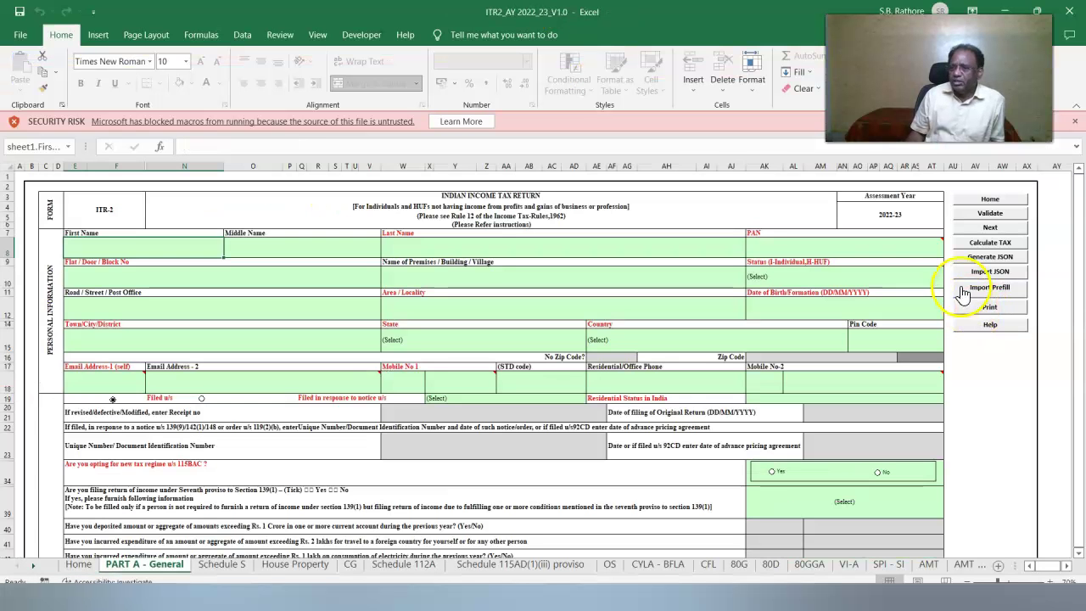
left_click(978, 244)
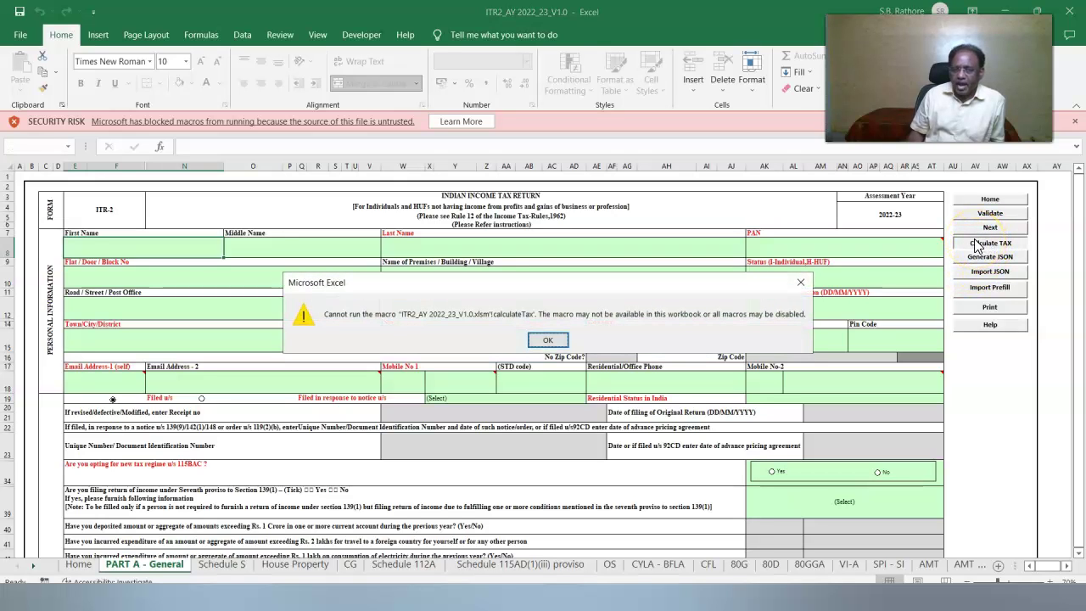
key("Return")
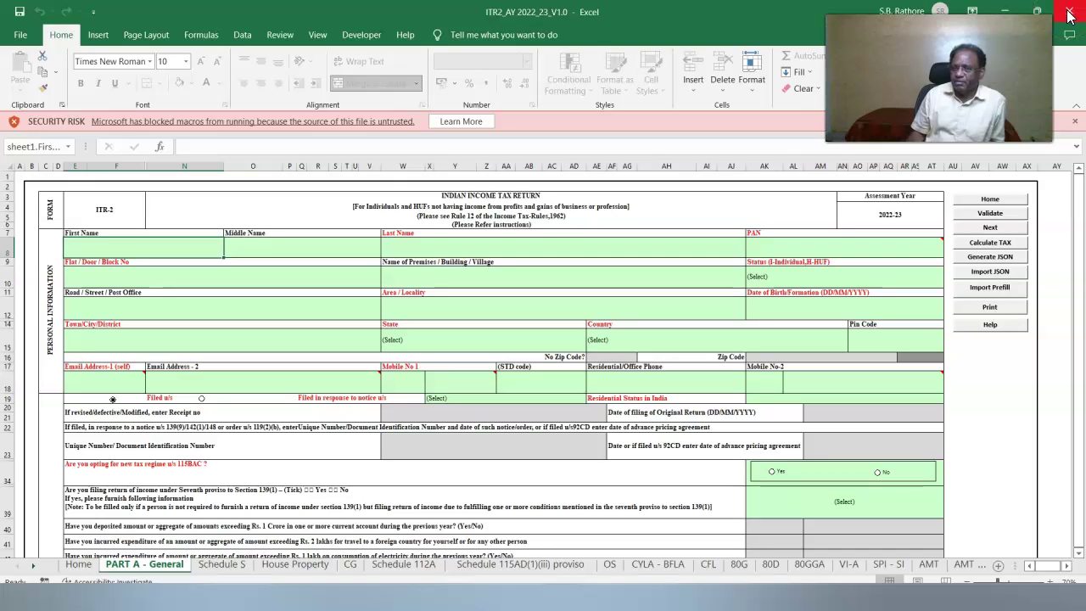
left_click(1070, 17)
right_click(242, 187)
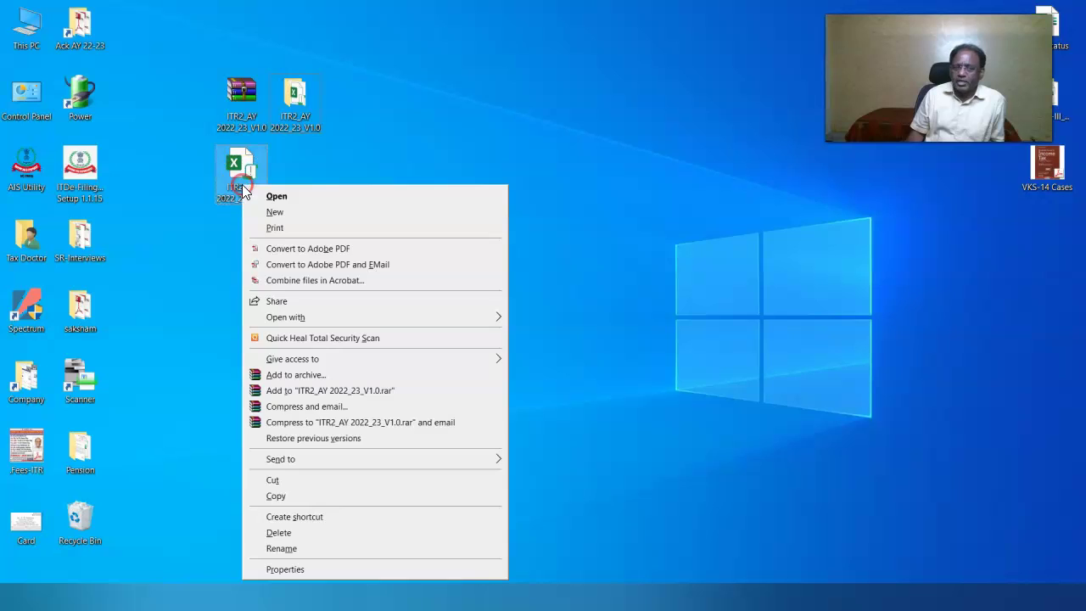
Unblock the ITR2 workbook in its file Properties security section and apply the change.
left_click(280, 571)
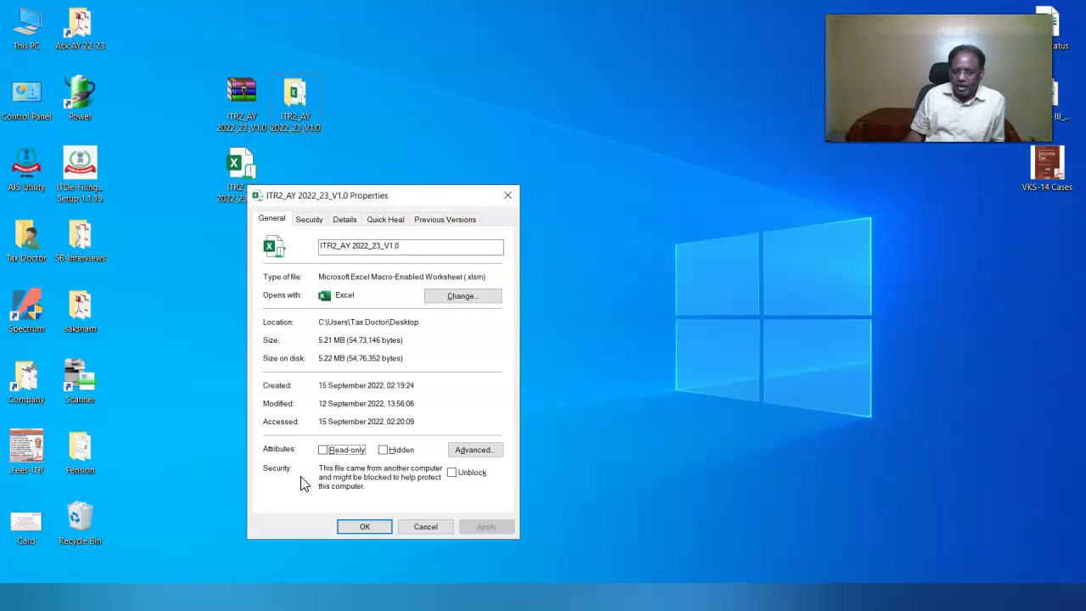
left_click(306, 482)
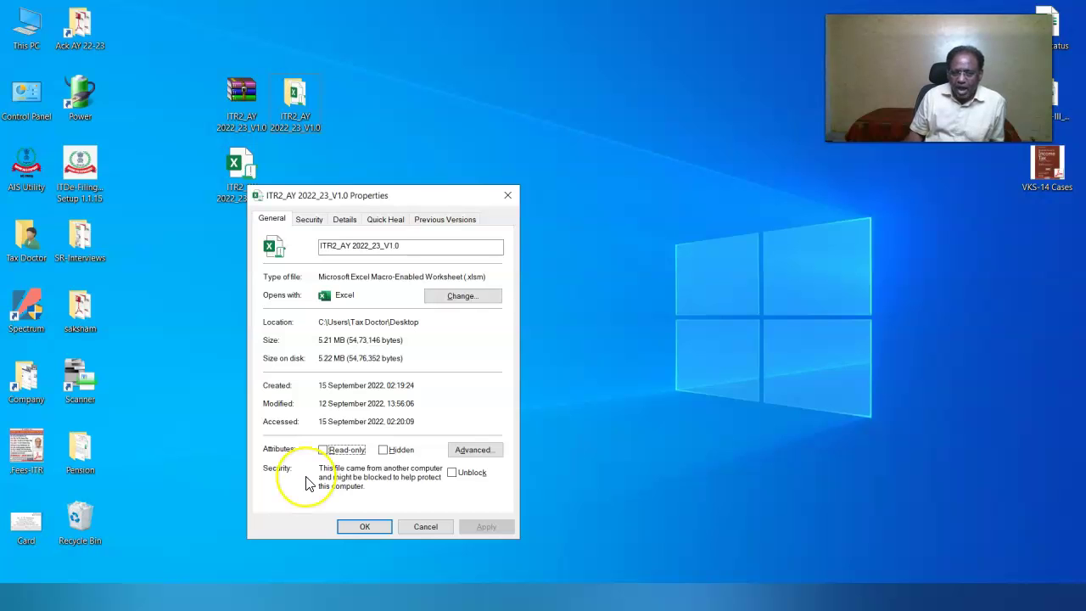
left_click(452, 477)
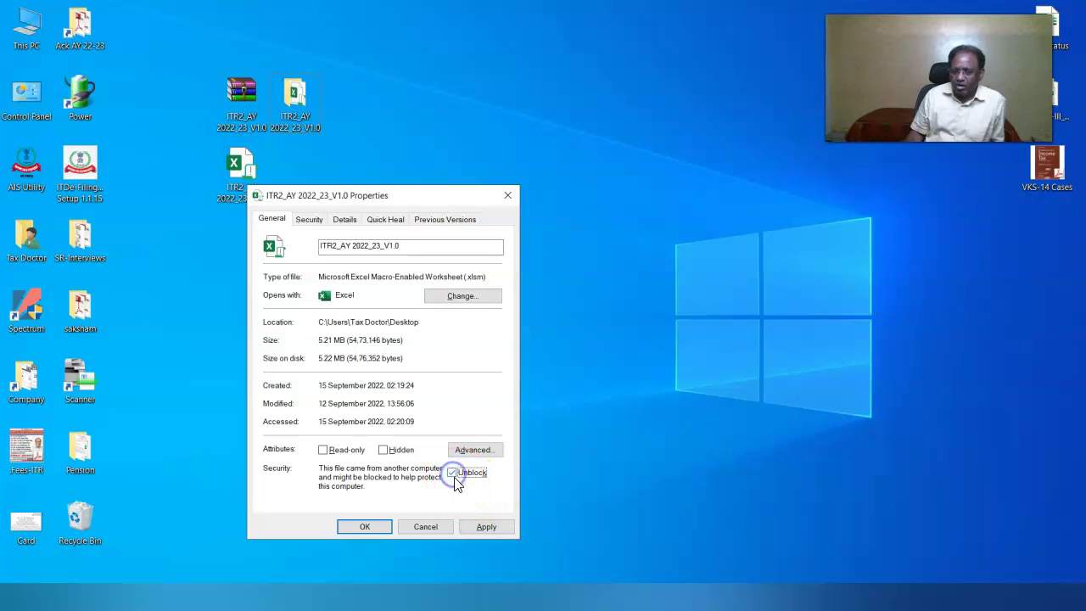
left_click(482, 527)
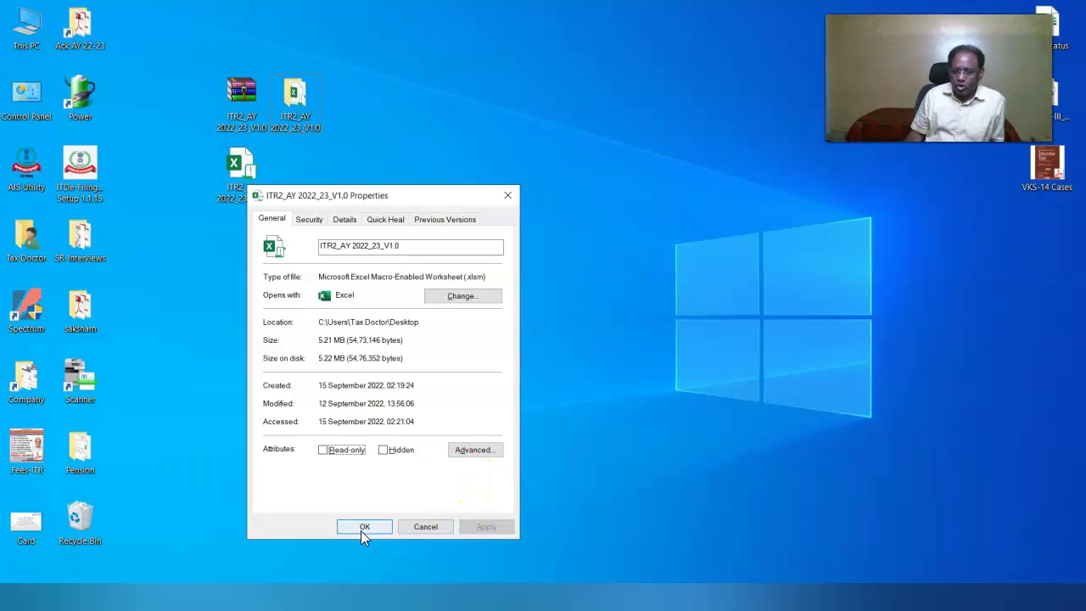
left_click(364, 527)
Reopen the unblocked ITR2 utility workbook in Excel.
left_click(247, 179)
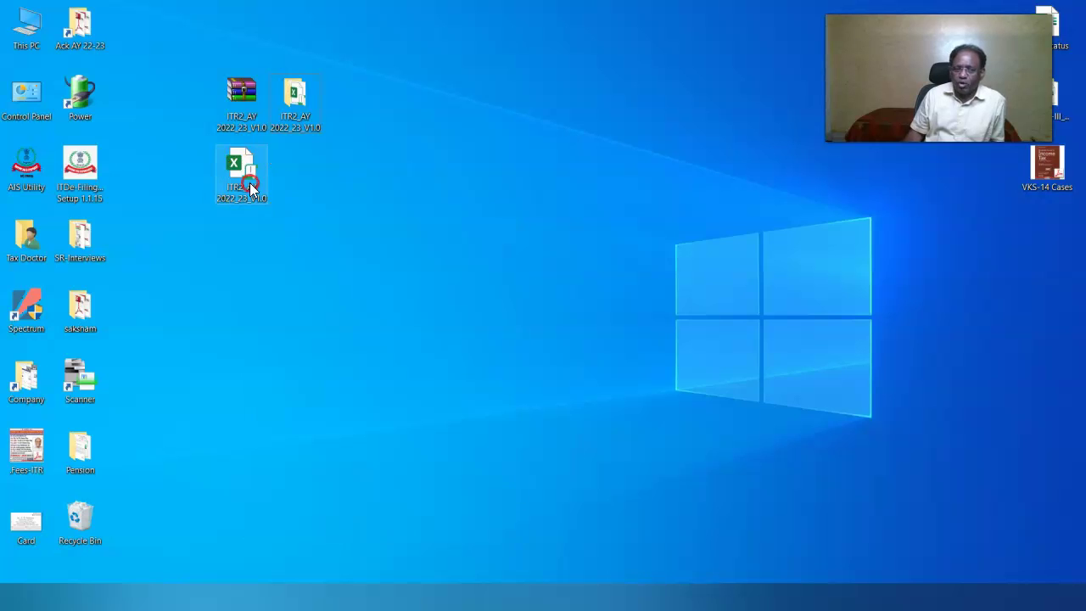
right_click(252, 182)
left_click(281, 193)
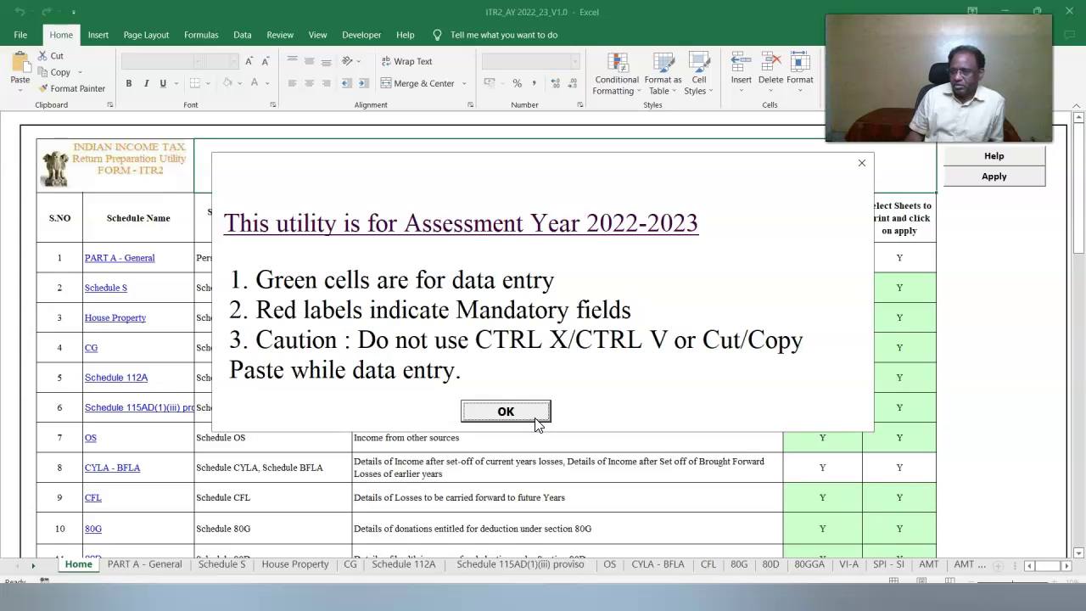
Dismiss the Assessment Year 2022-2023 notice and scroll through the Home schedule index.
left_click(537, 422)
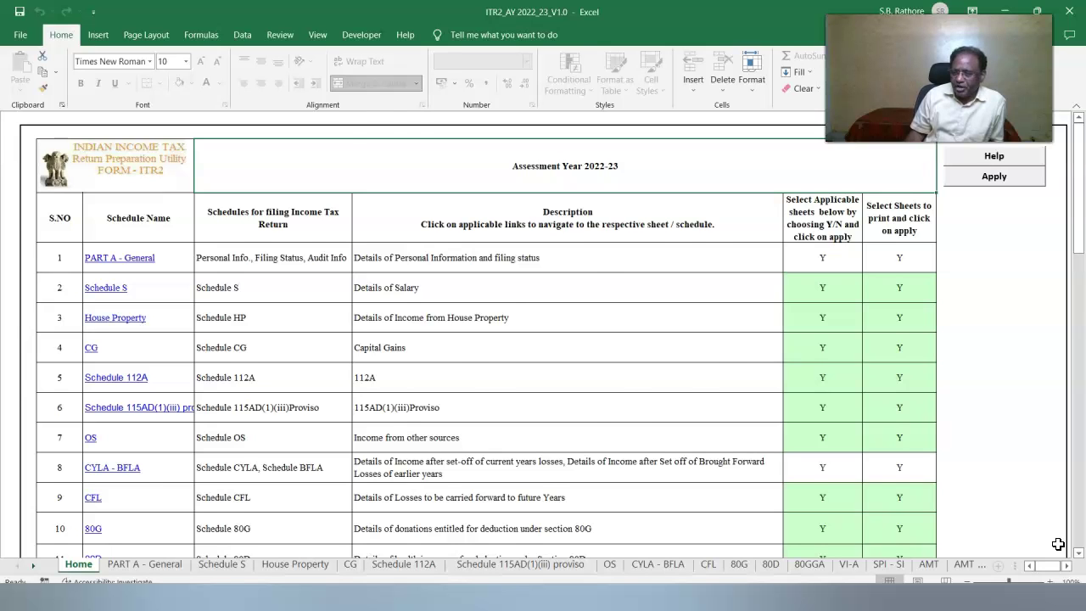
scroll(136, 136, "down", 4)
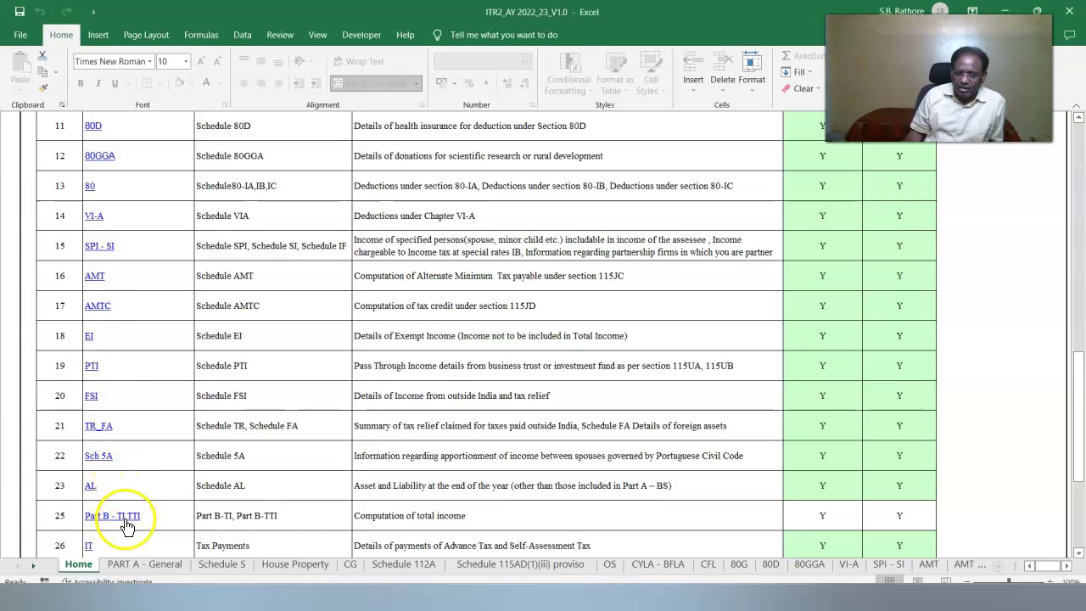
scroll(123, 450, "down", 1)
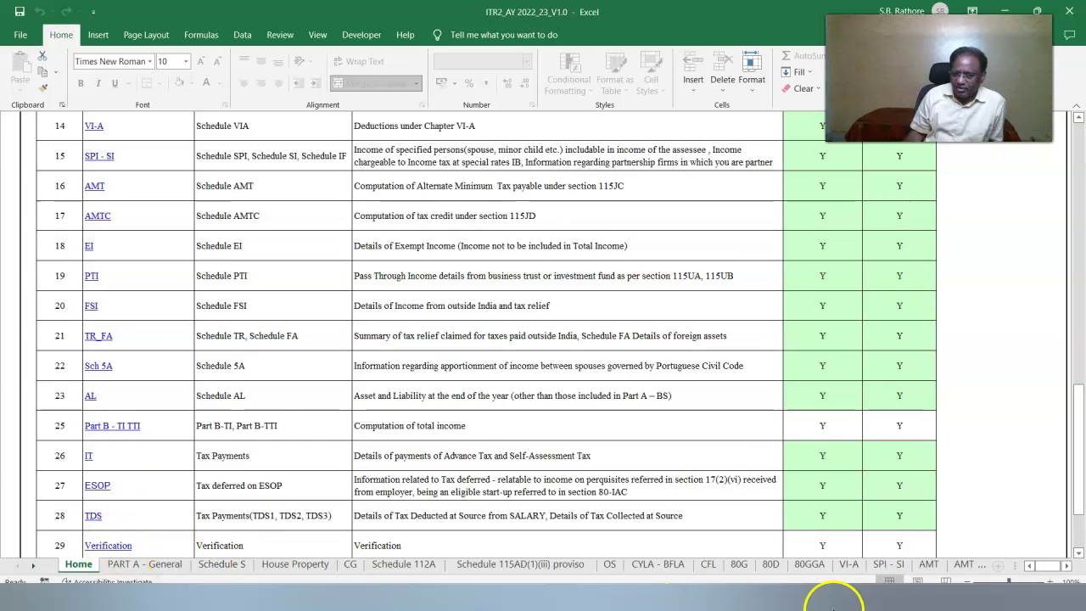
scroll(25, 340, "down", 1)
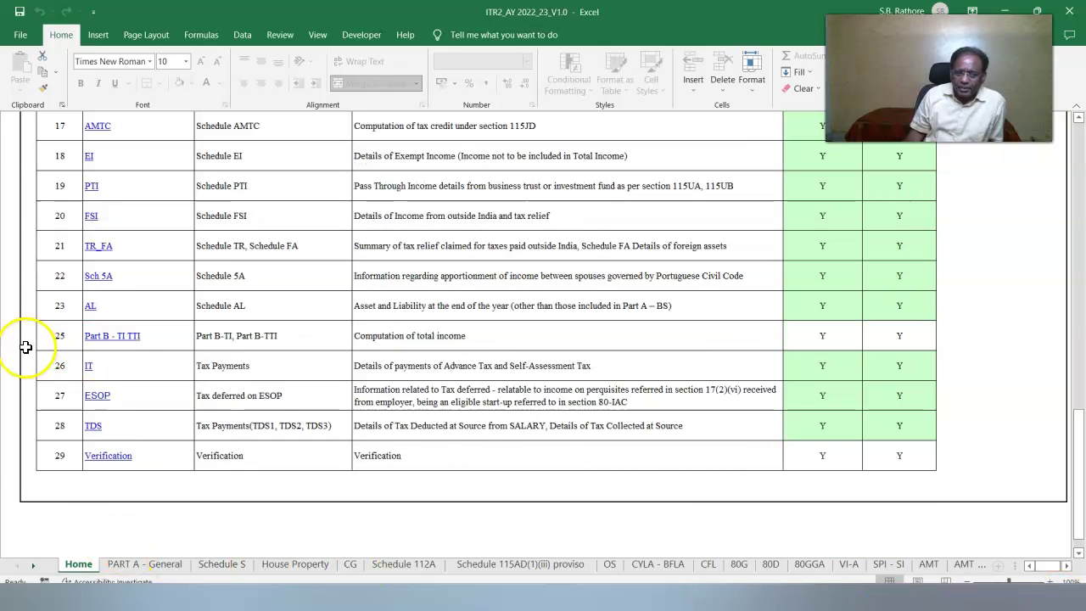
Test the Part B - TI TTI link with Next, Previous and Home buttons, then open PART A - General.
left_click(94, 339)
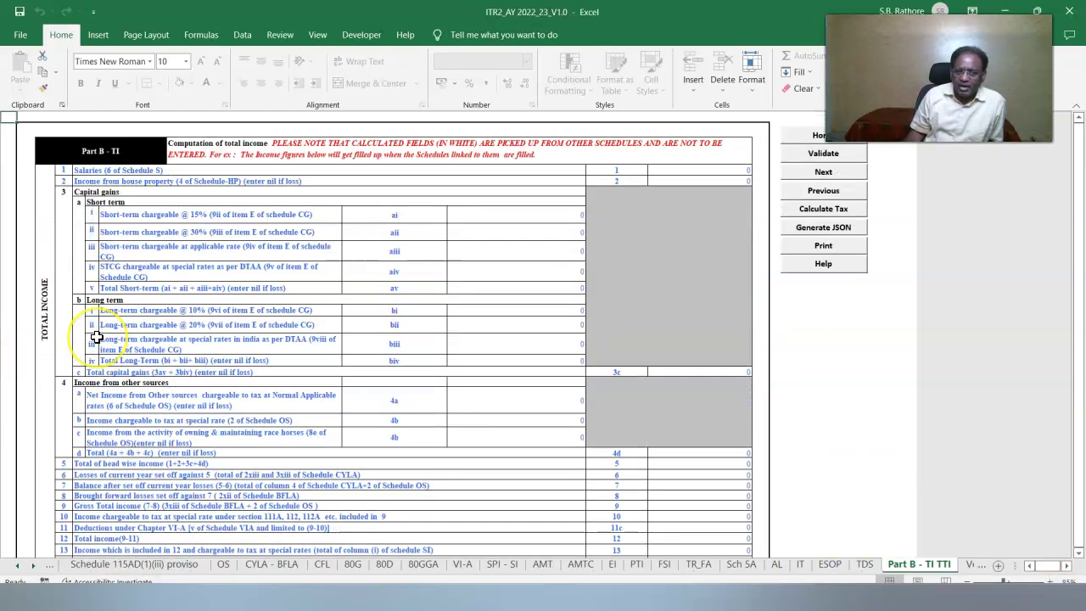
left_click(808, 173)
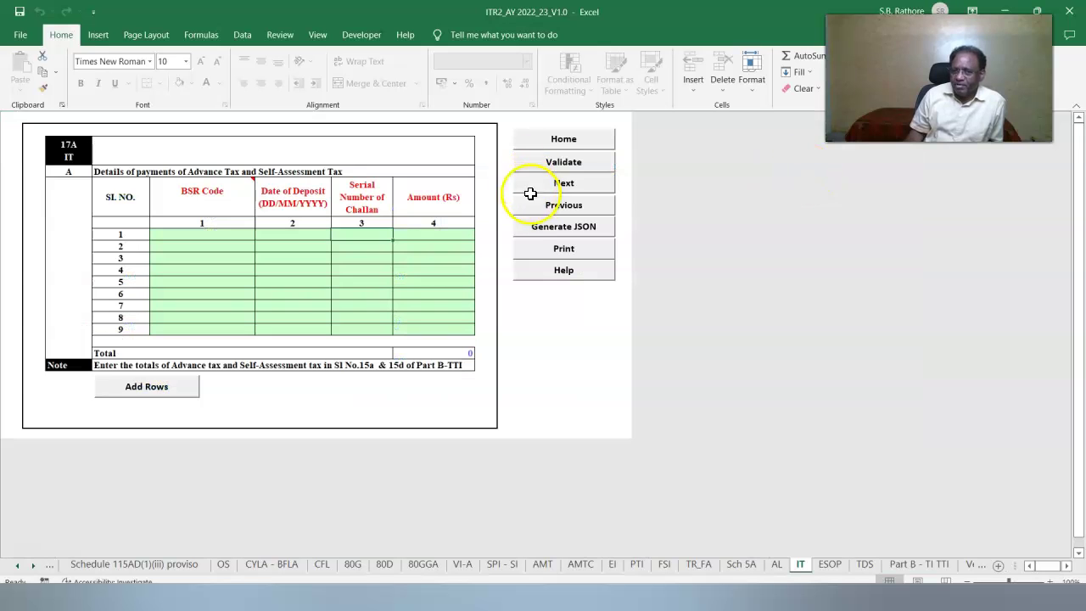
left_click(536, 206)
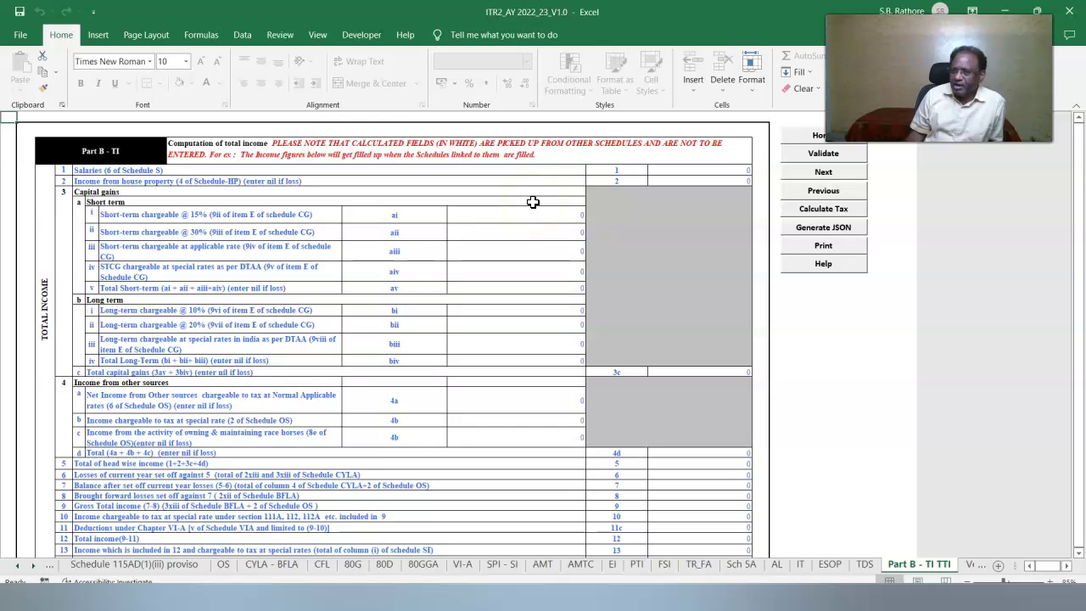
left_click(812, 135)
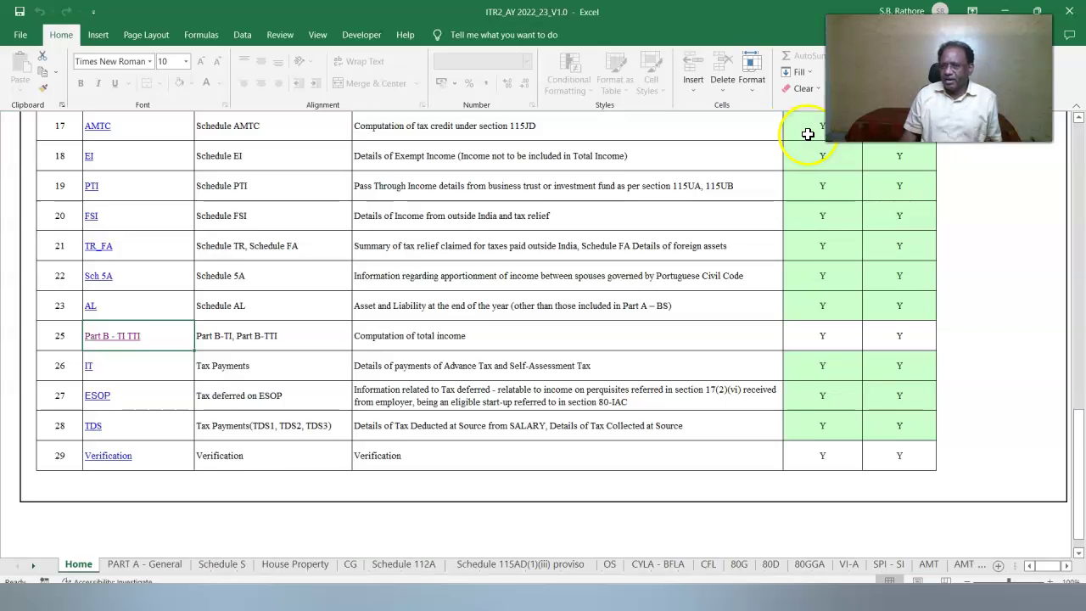
left_click(136, 570)
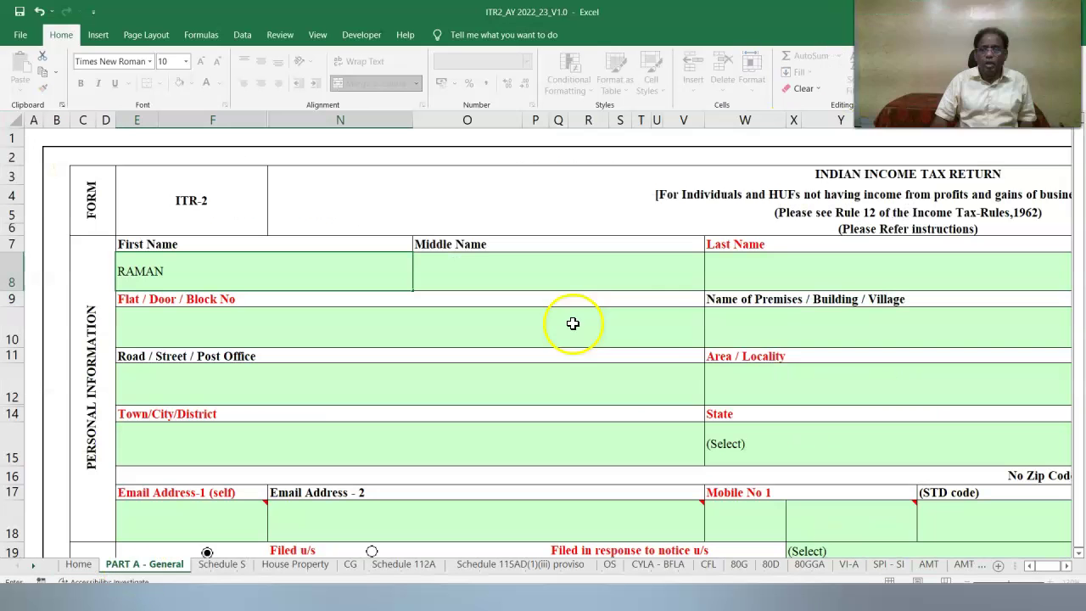
Enter the taxpayer's first, middle and last names.
left_click(540, 276)
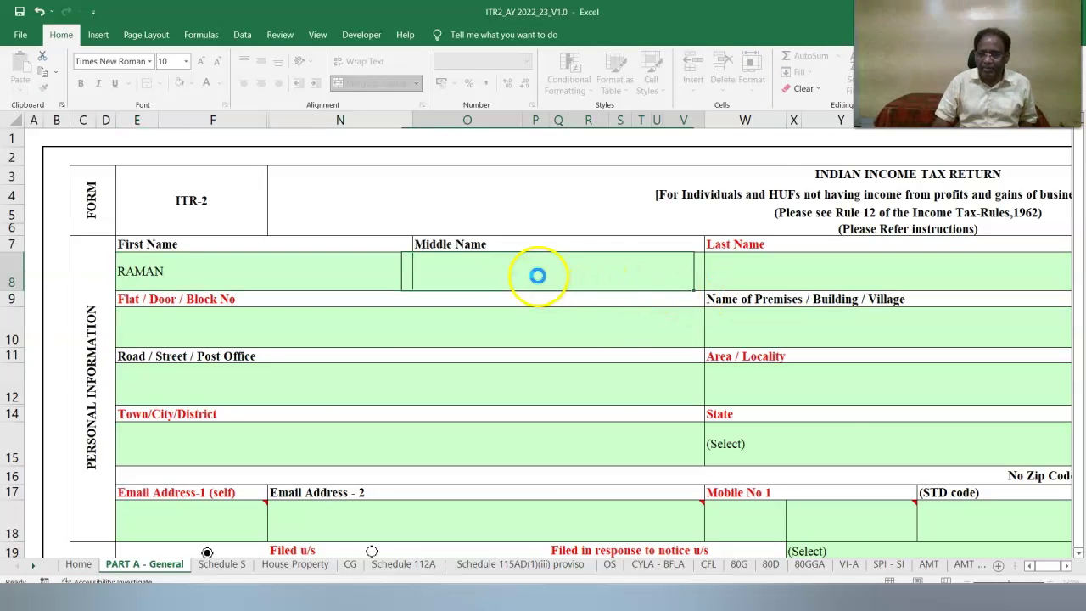
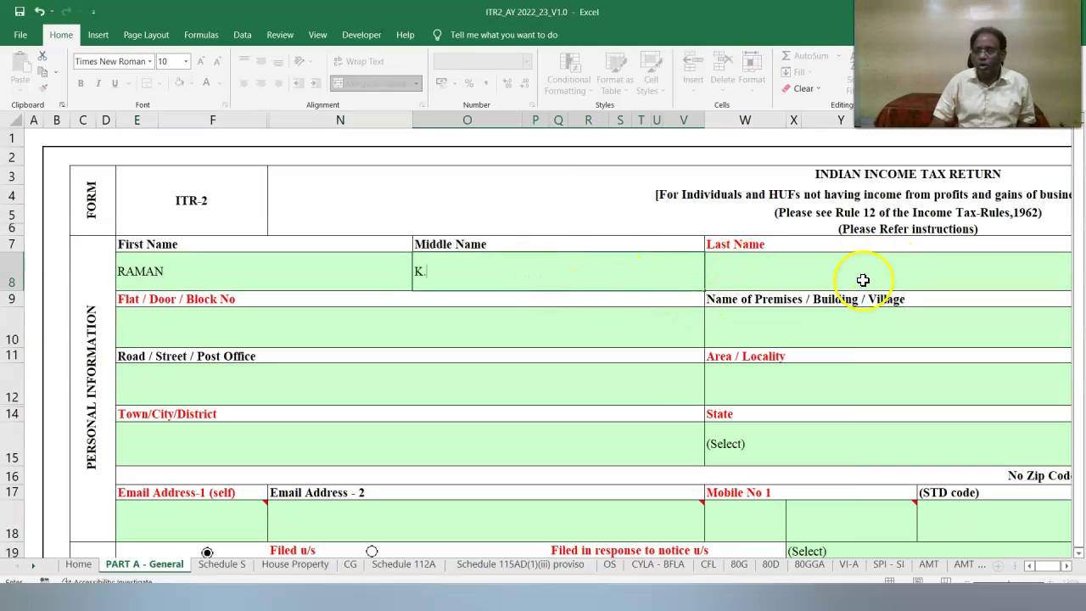
left_click(836, 262)
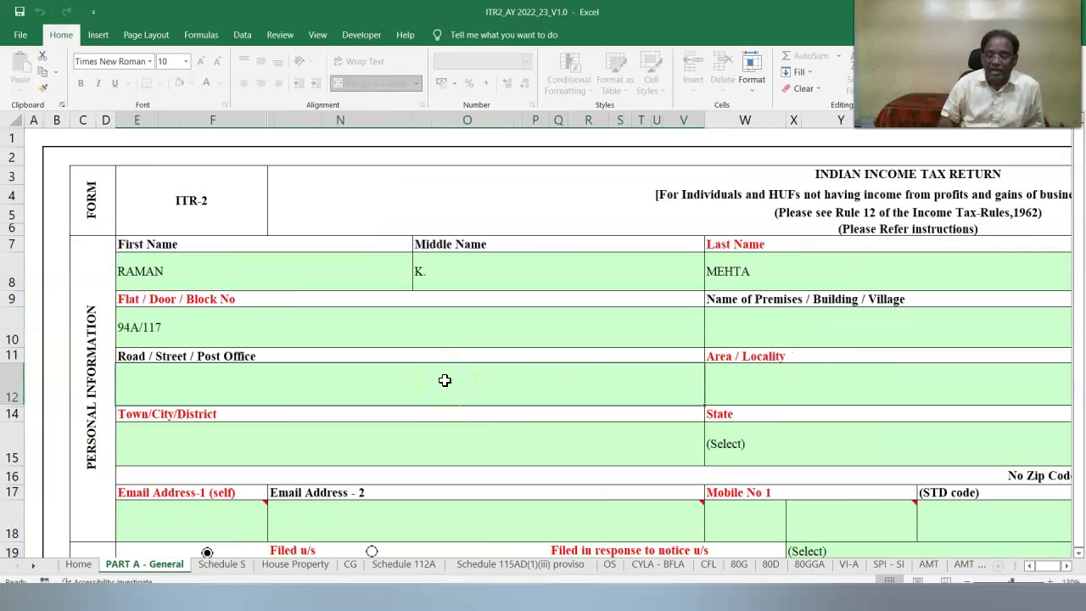
Fill the address fields, choosing 91-INDIA as country and I-INDIVIDUAL as status.
left_click(335, 395)
left_click(802, 443)
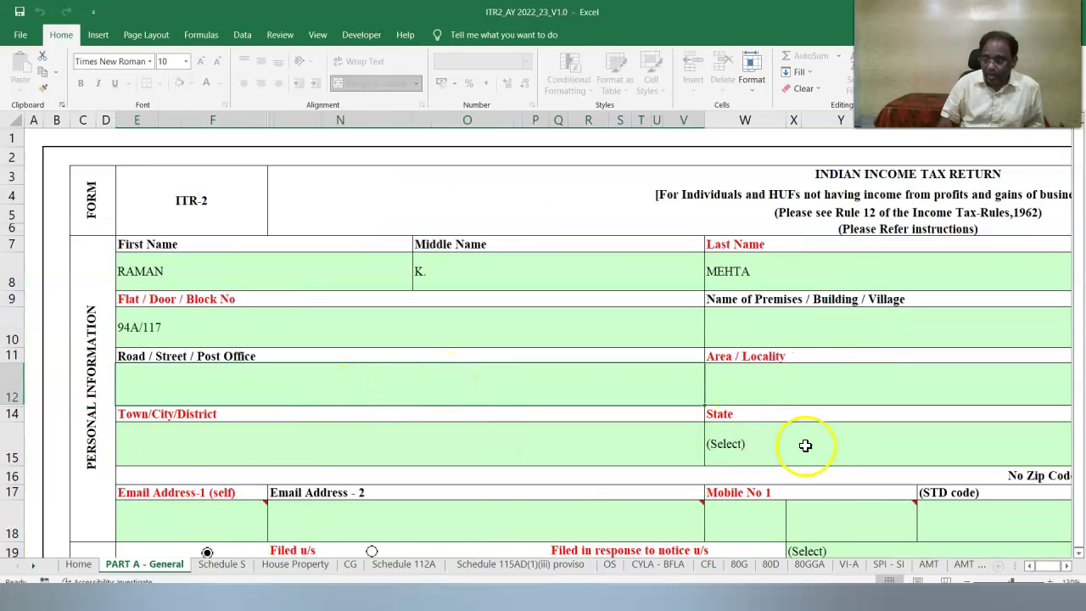
left_click(1067, 566)
left_click(977, 442)
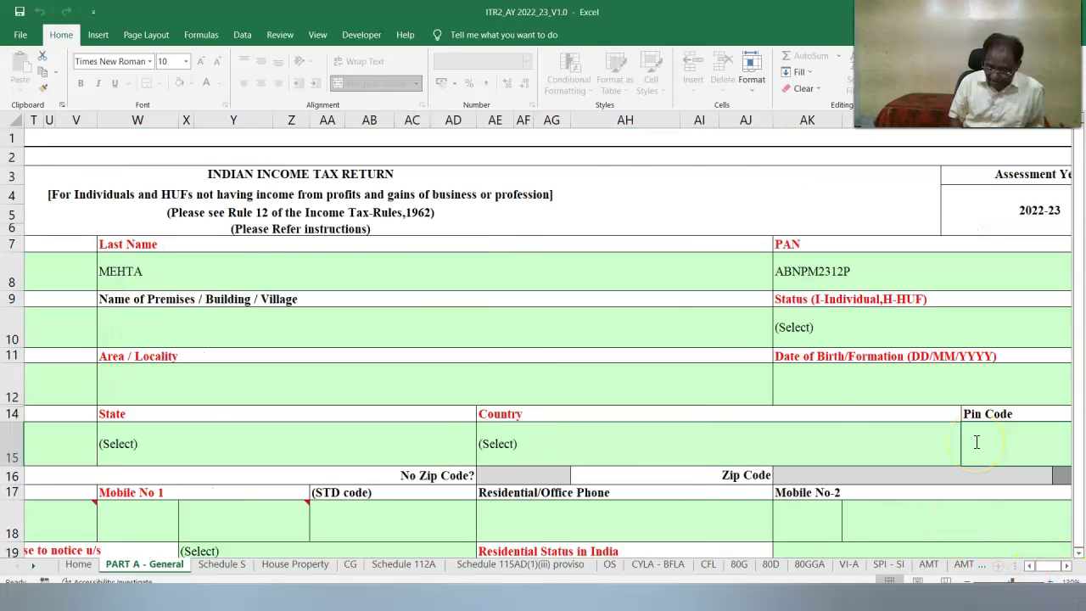
left_click(592, 448)
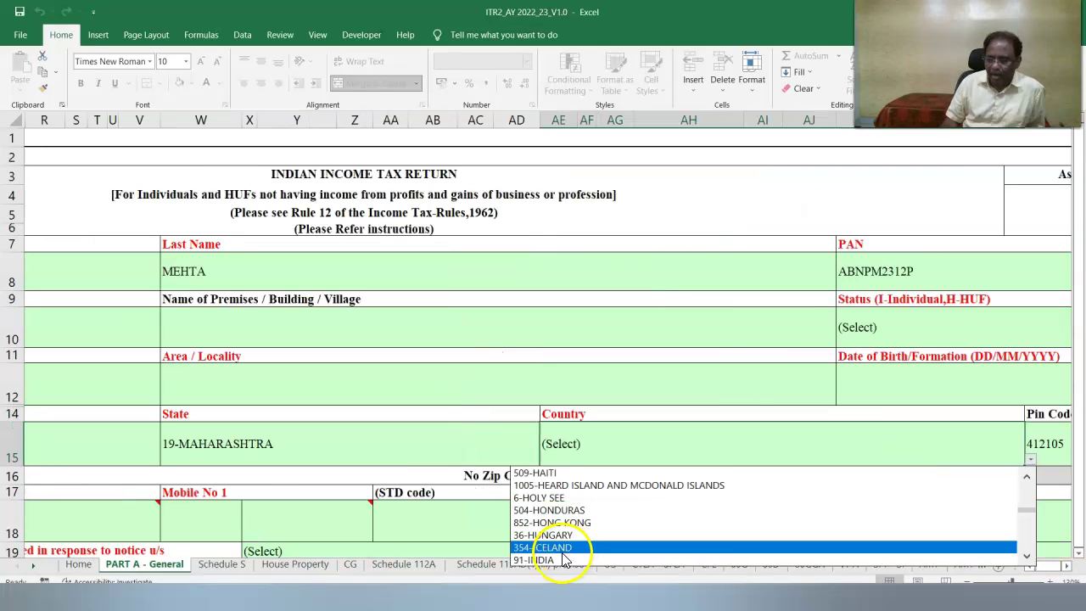
left_click(562, 558)
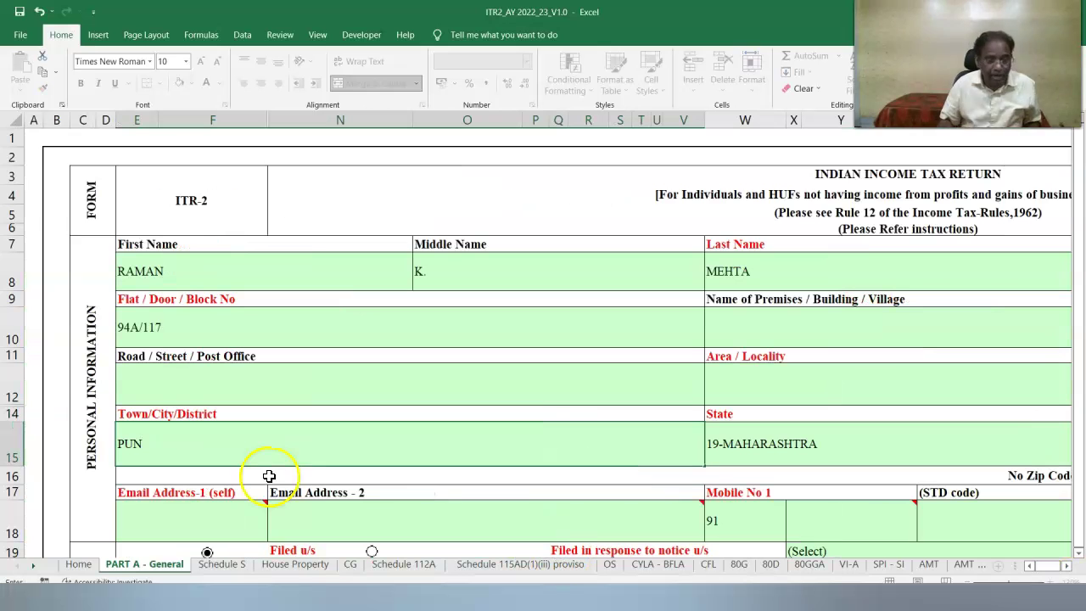
left_click(735, 386)
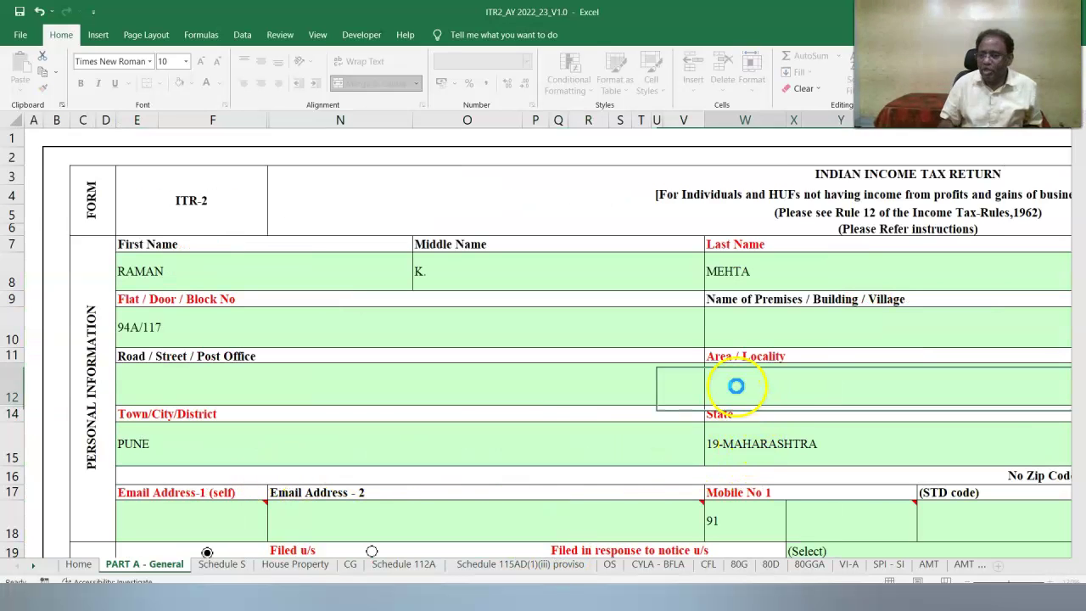
double_click(736, 386)
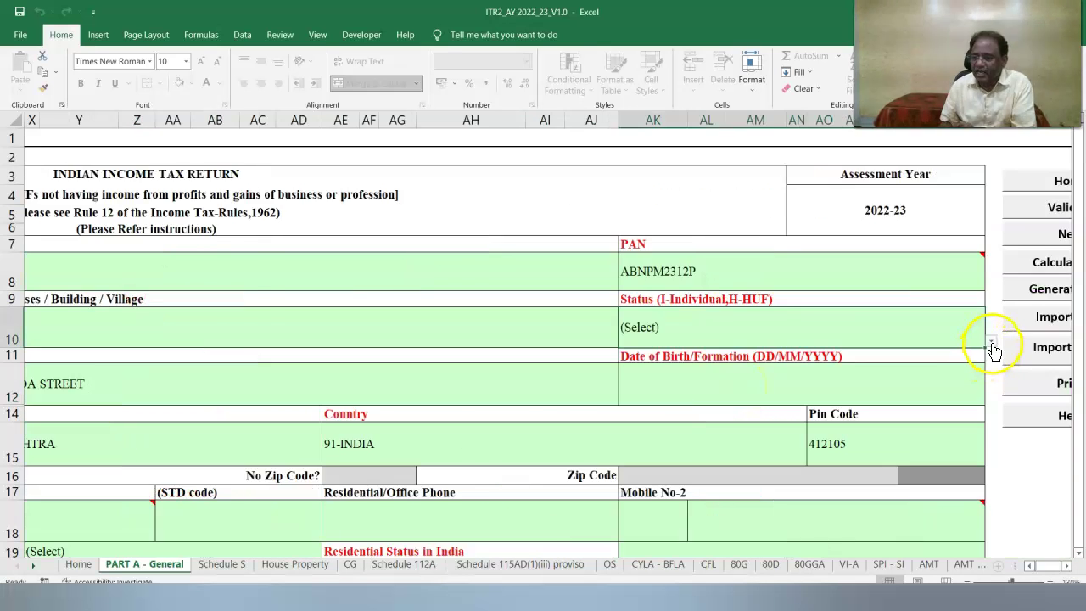
left_click(991, 342)
left_click(776, 367)
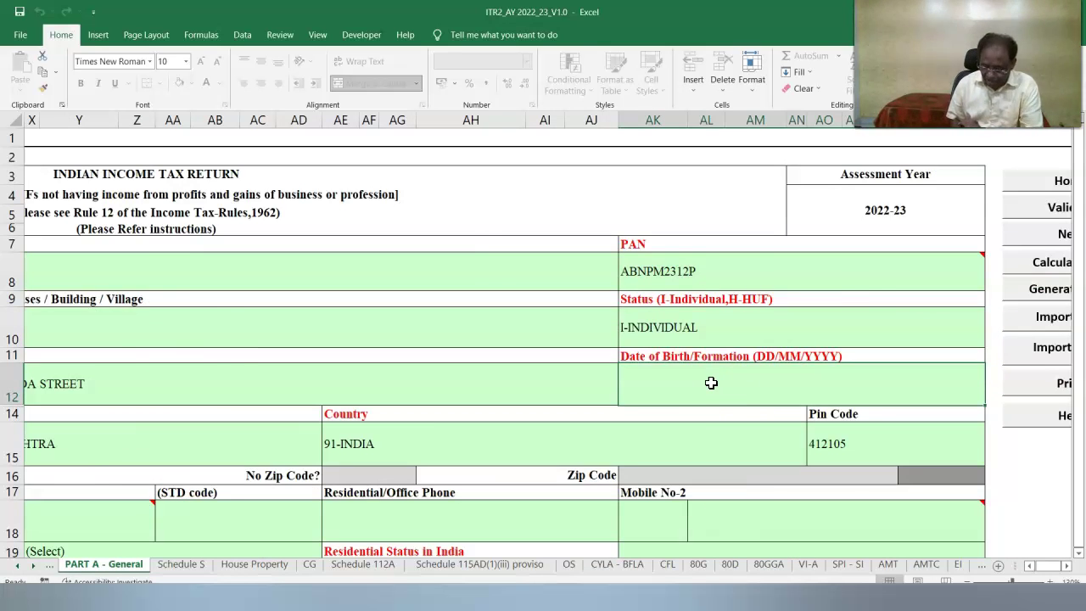
Enter the second e-mail address and Mobile No-2 with country code 91.
left_click(388, 505)
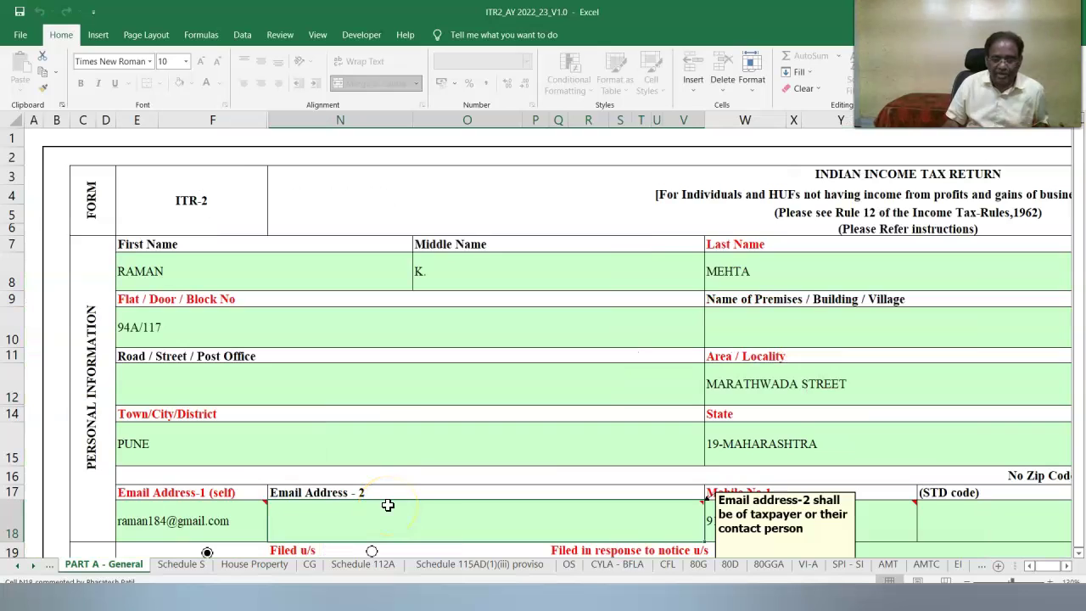
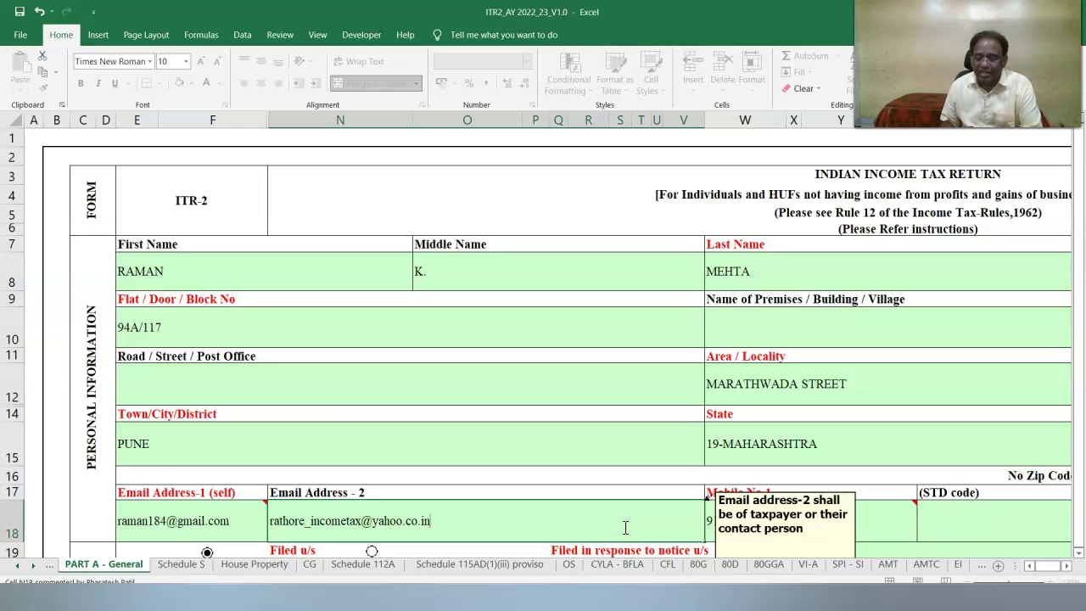
left_click(880, 541)
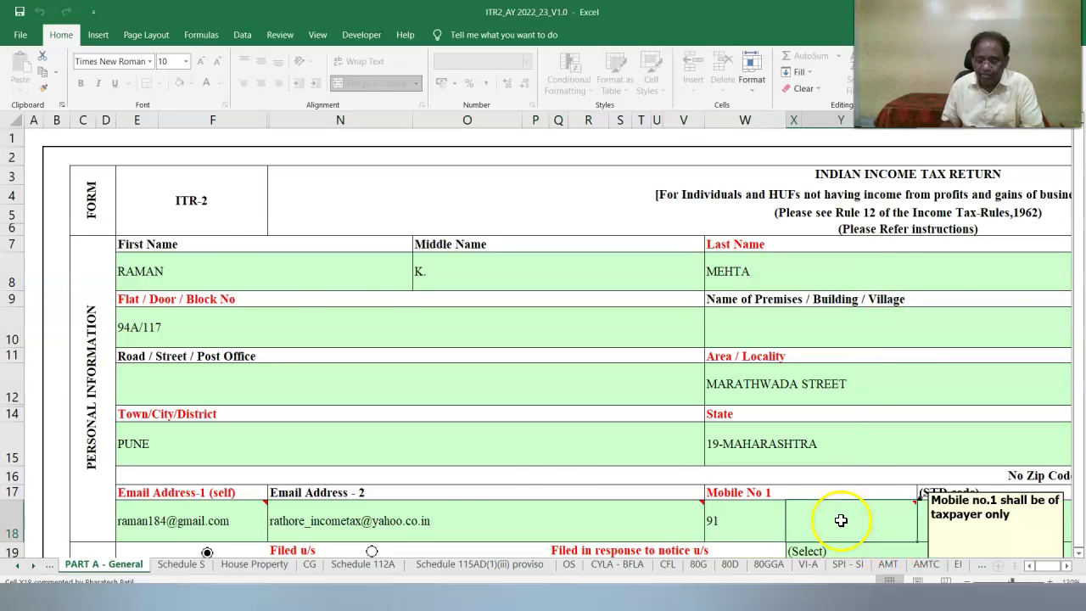
left_click(1068, 573)
left_click(1066, 570)
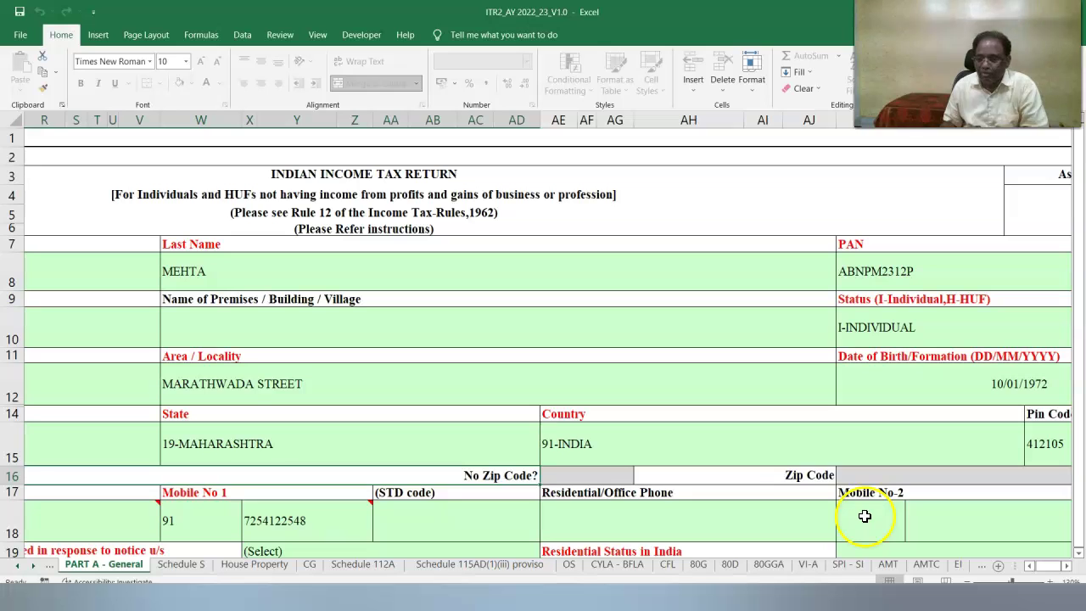
left_click(865, 516)
type("91")
left_click(960, 511)
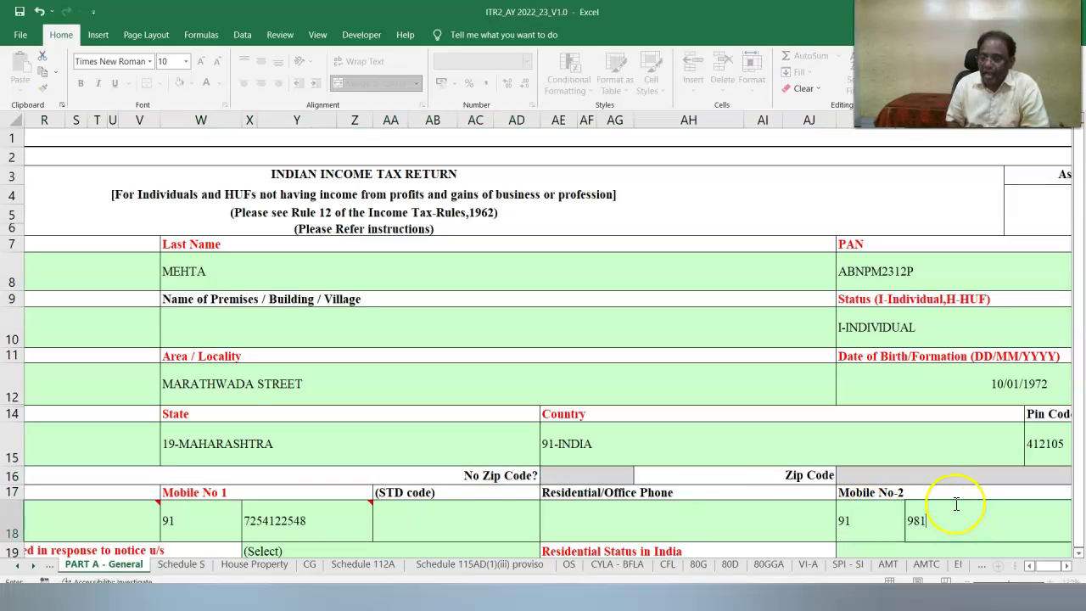
Set Filed u/s 139(4) after due date, Resident by the 182-days condition, and decline 115BAC.
key("Tab")
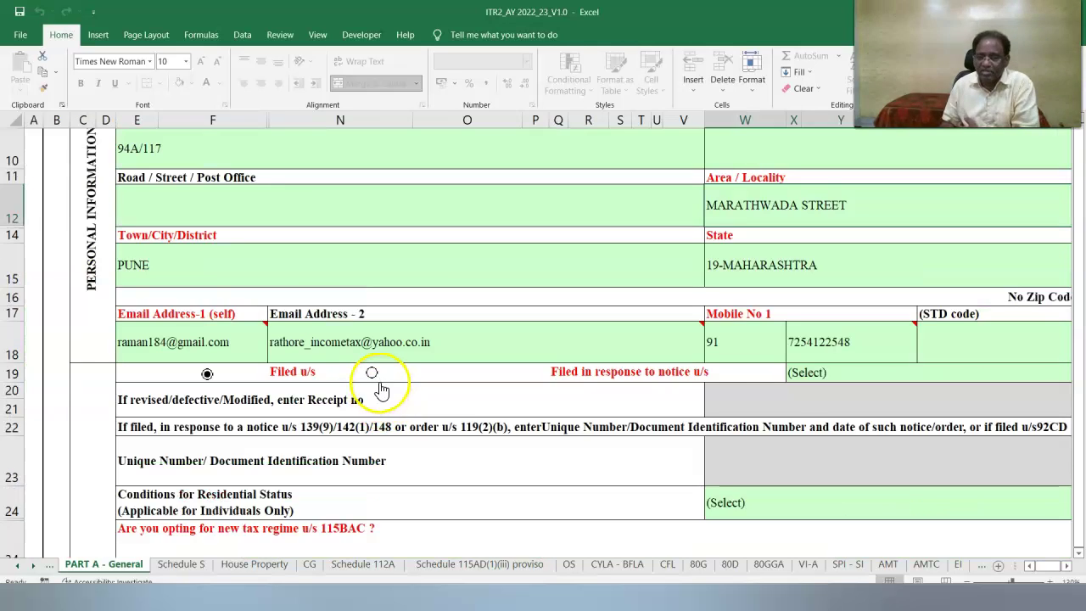
left_click(827, 373)
left_click(825, 415)
key("Tab")
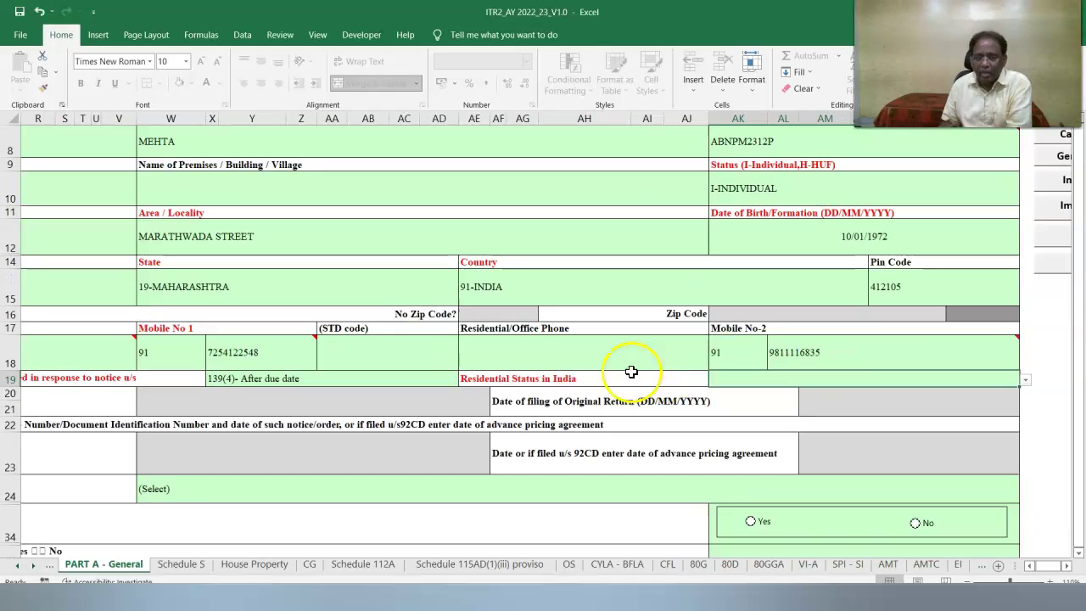
left_click(1025, 380)
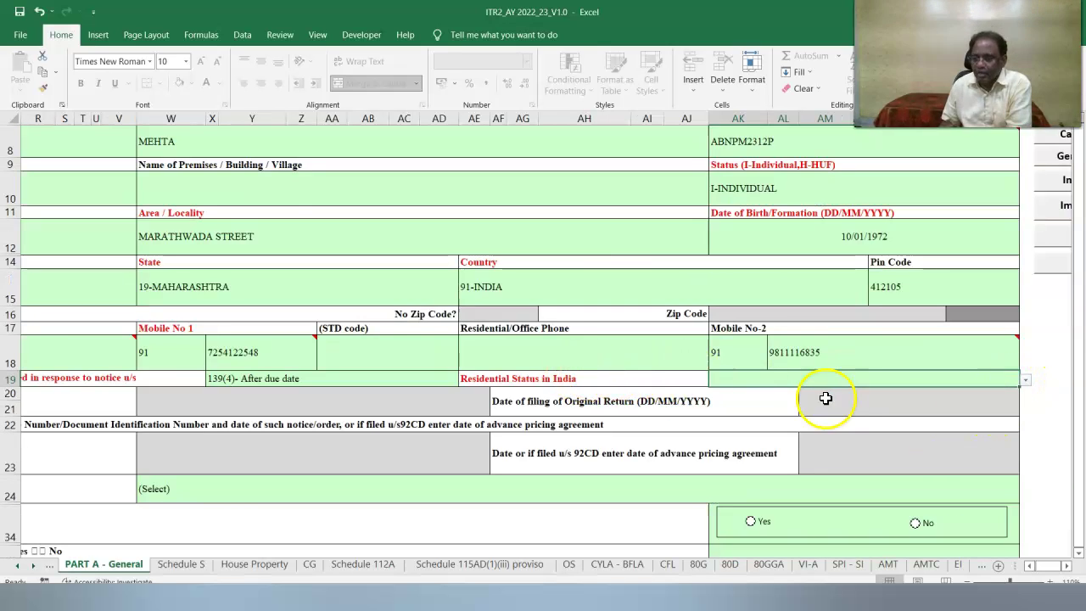
left_click(824, 395)
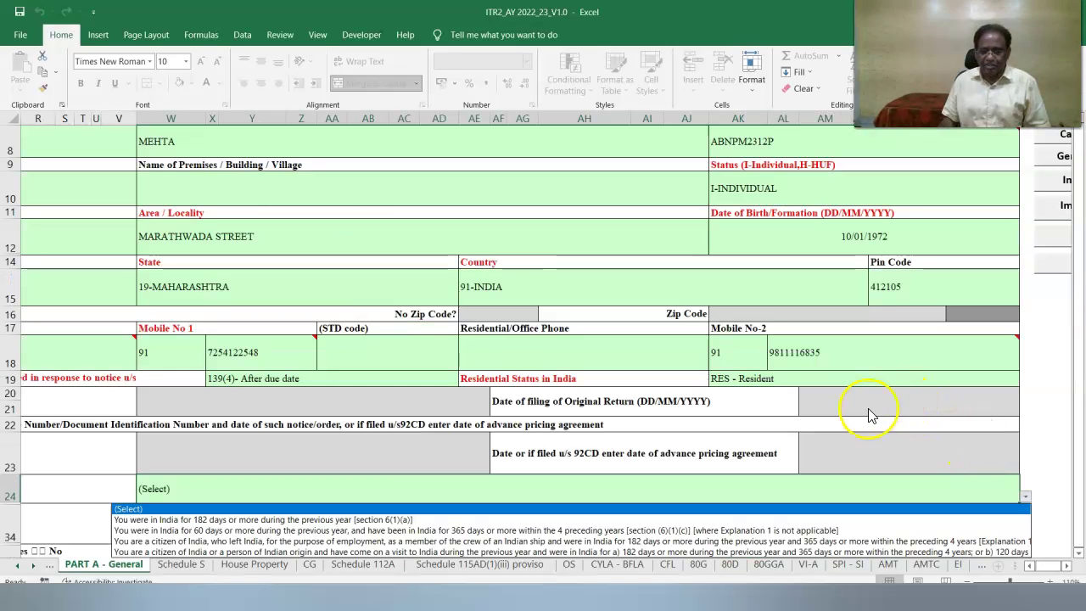
left_click(327, 519)
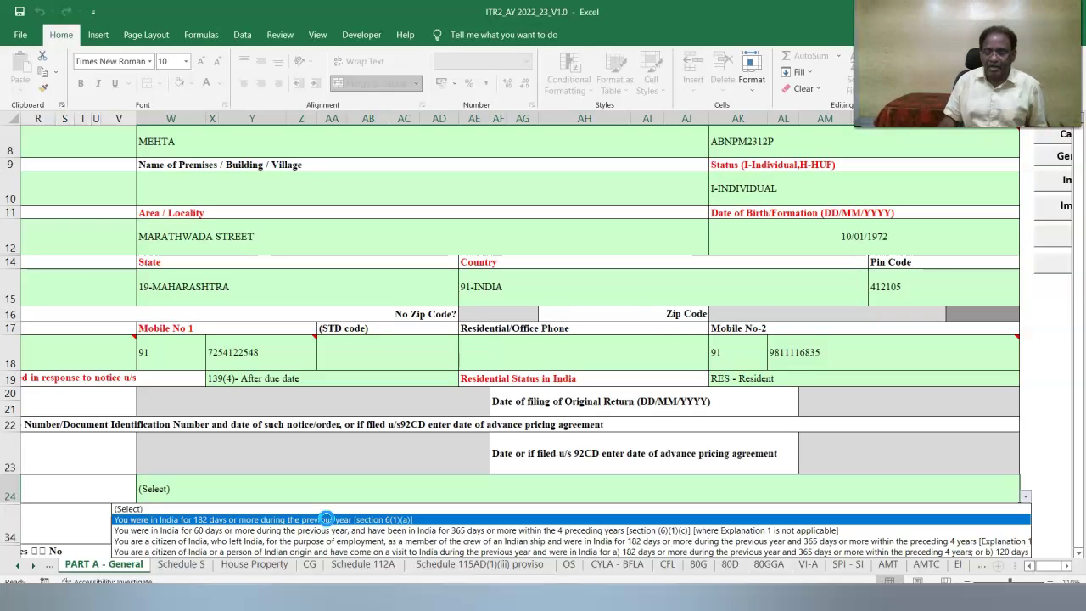
left_click(327, 519)
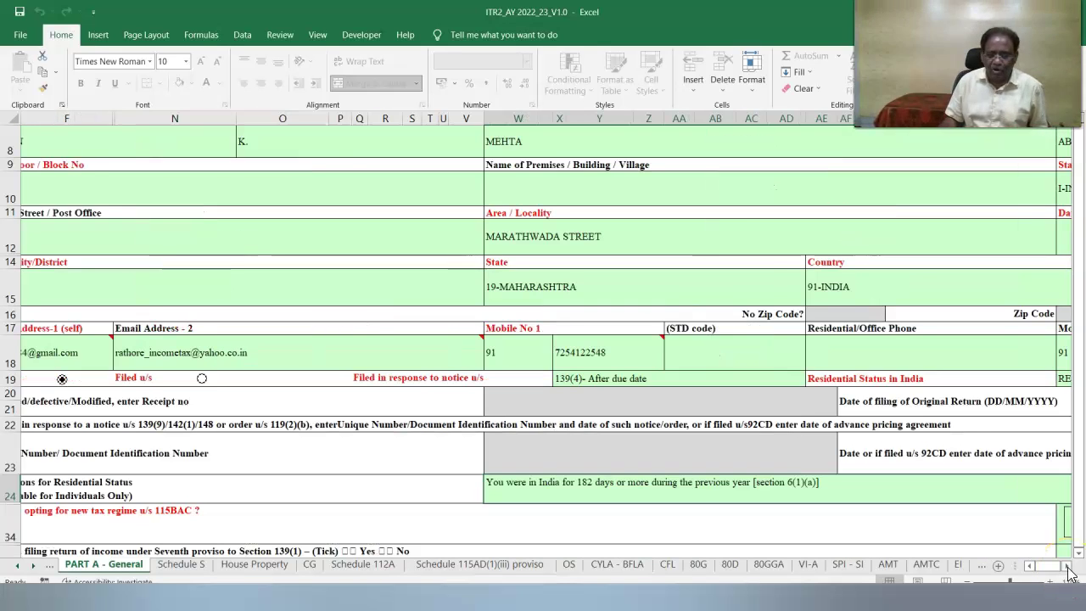
left_click(1067, 566)
left_click(1067, 567)
left_click(1067, 567)
left_click(1068, 567)
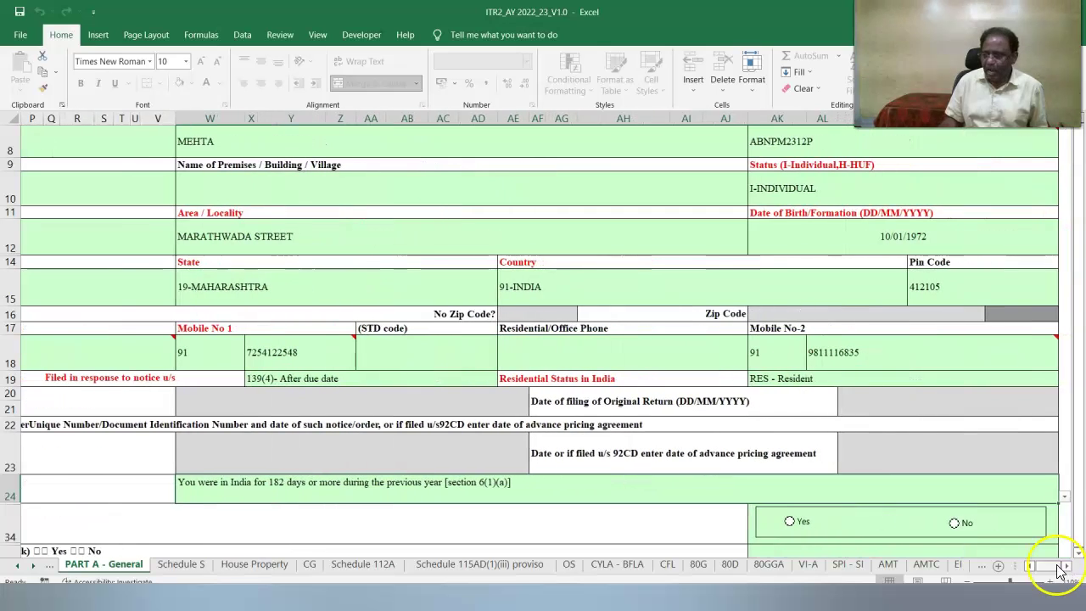
left_click(956, 524)
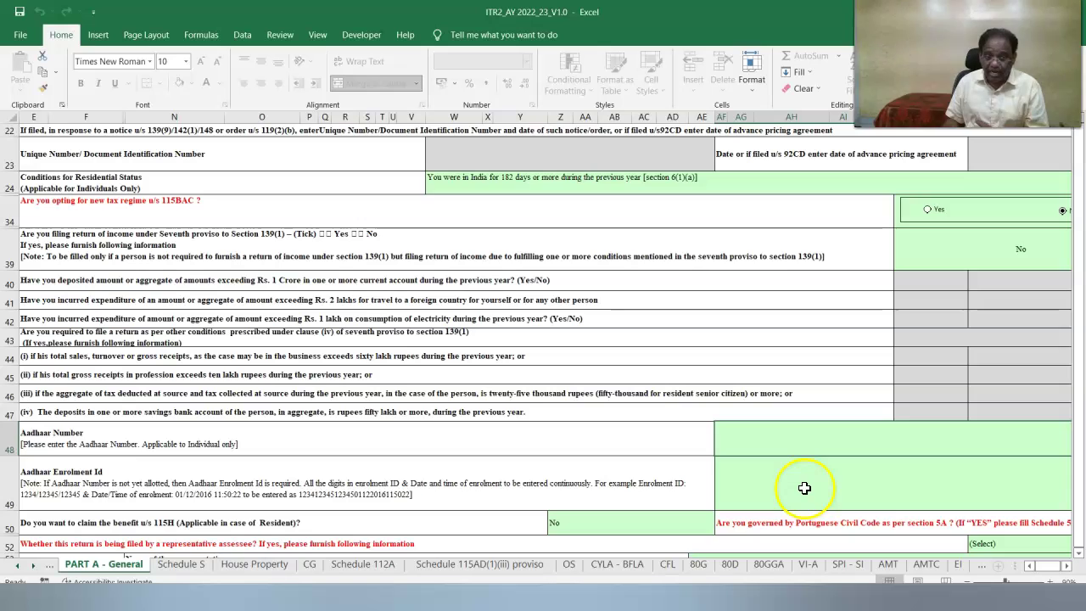
Paste the Aadhaar Enrolment Id, answer No to representative-assessee and director, and answer the unlisted shares question.
key("ctrl+v")
key("Return")
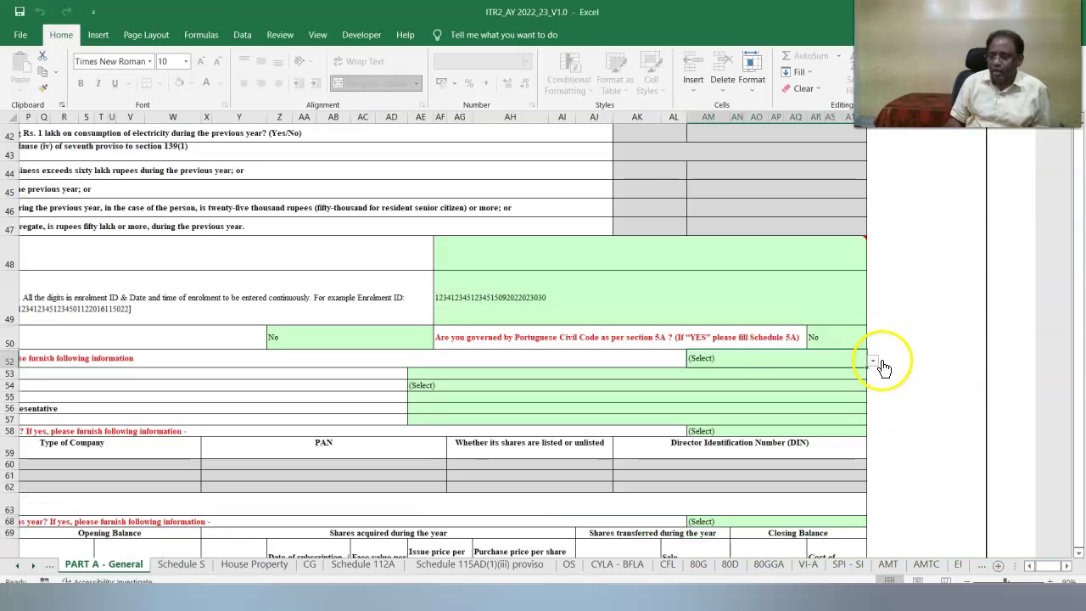
left_click(874, 363)
left_click(770, 390)
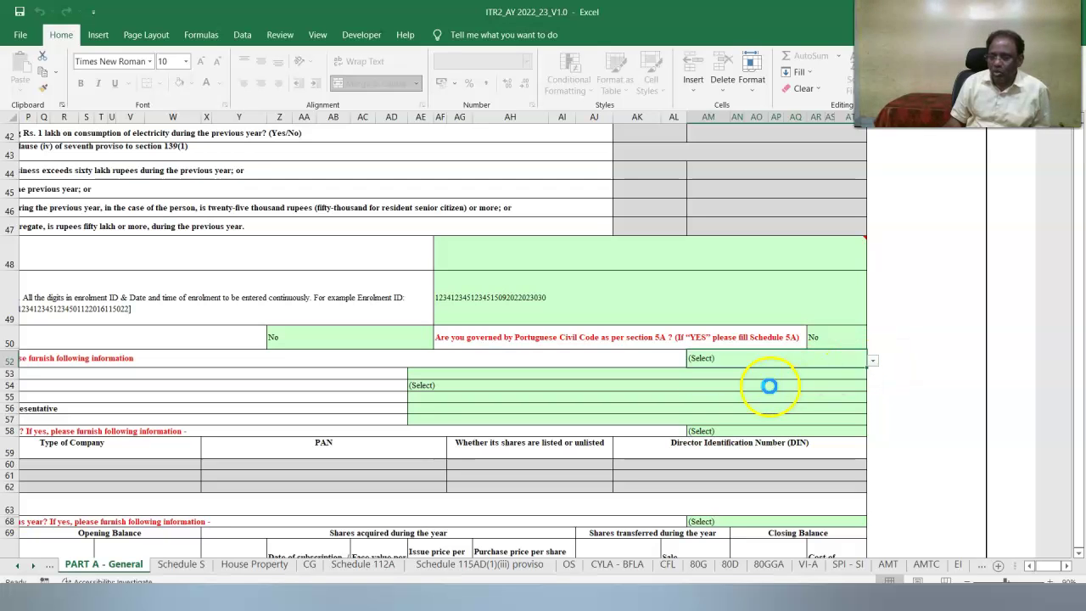
left_click(714, 434)
left_click(872, 431)
left_click(703, 463)
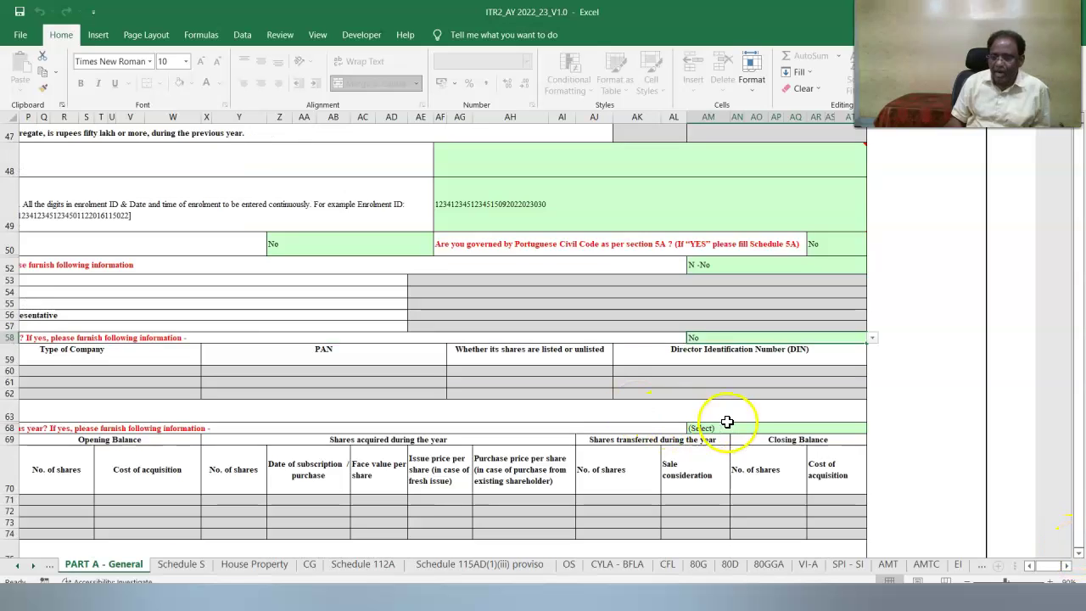
scroll(722, 417, "down", 2)
left_click(736, 424)
left_click(874, 429)
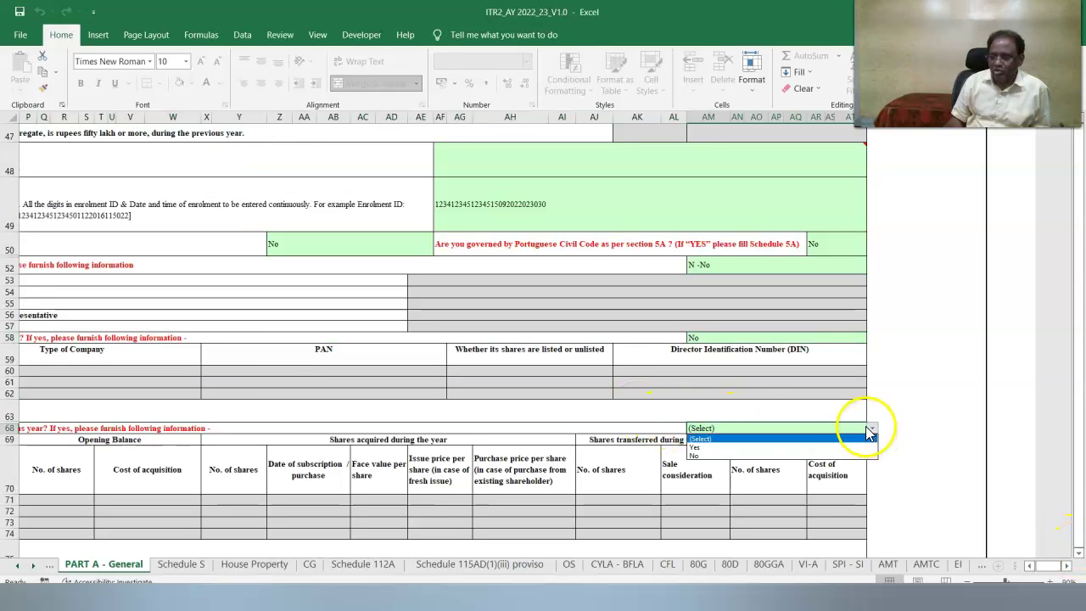
left_click(752, 456)
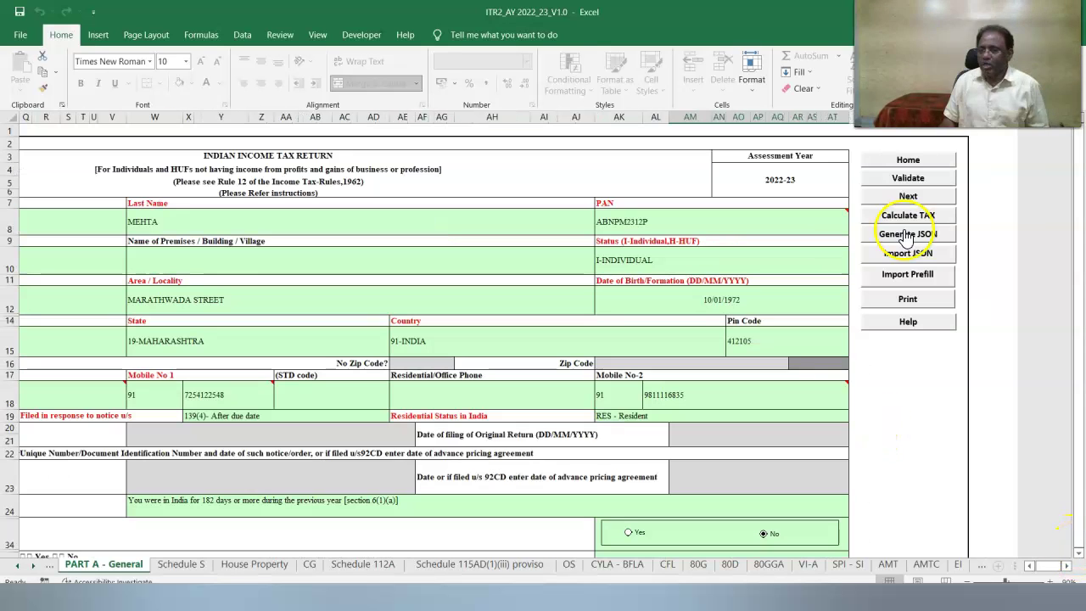
Validate PART A - General and dismiss the OK message.
left_click(884, 182)
key("Return")
left_click(181, 566)
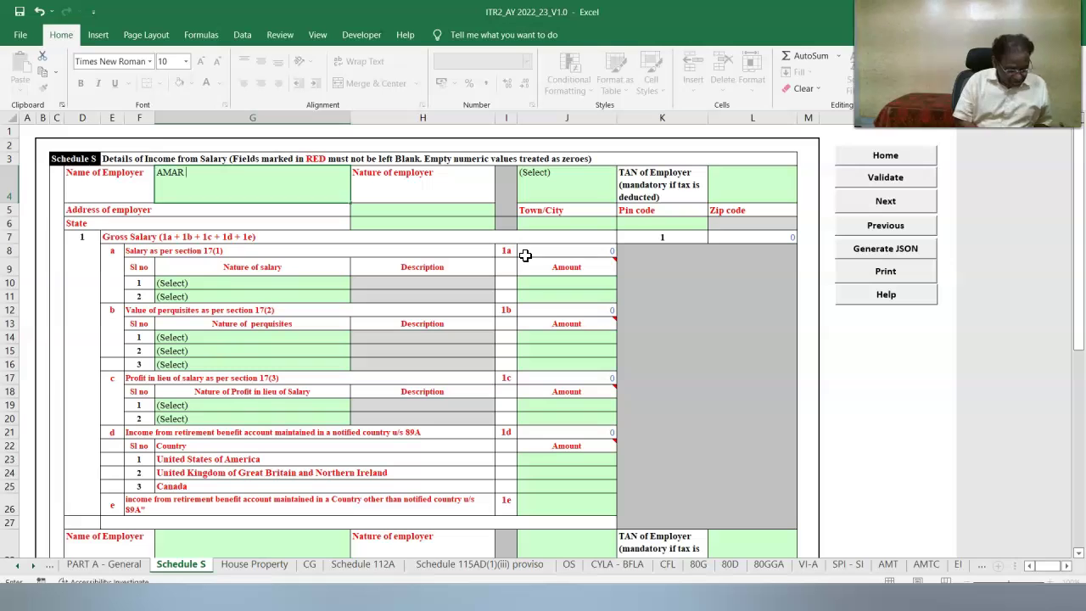
Finish the employer name AMAR CONSULTANTS, set nature to OTHERS and enter the employer's TAN.
type("CONSULTANTS")
left_click(625, 204)
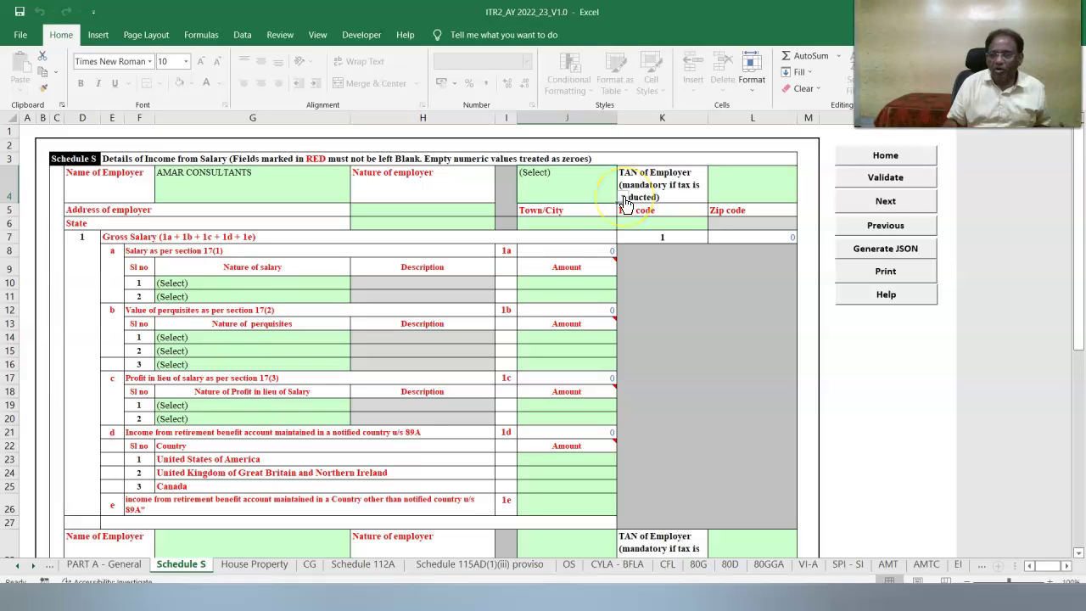
left_click(624, 201)
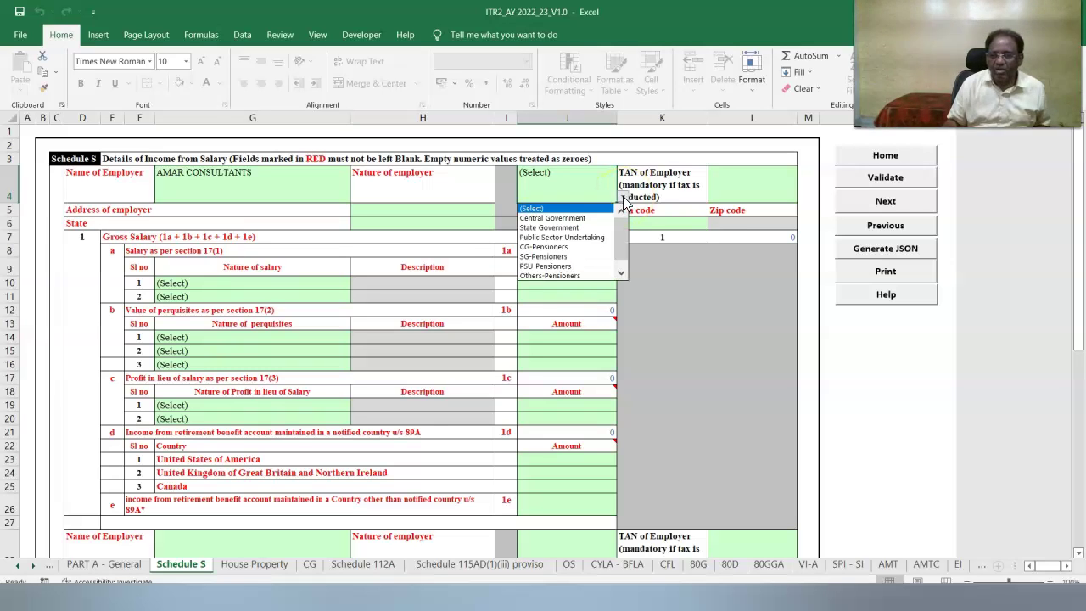
scroll(580, 254, "down", 1)
left_click(580, 262)
left_click(767, 181)
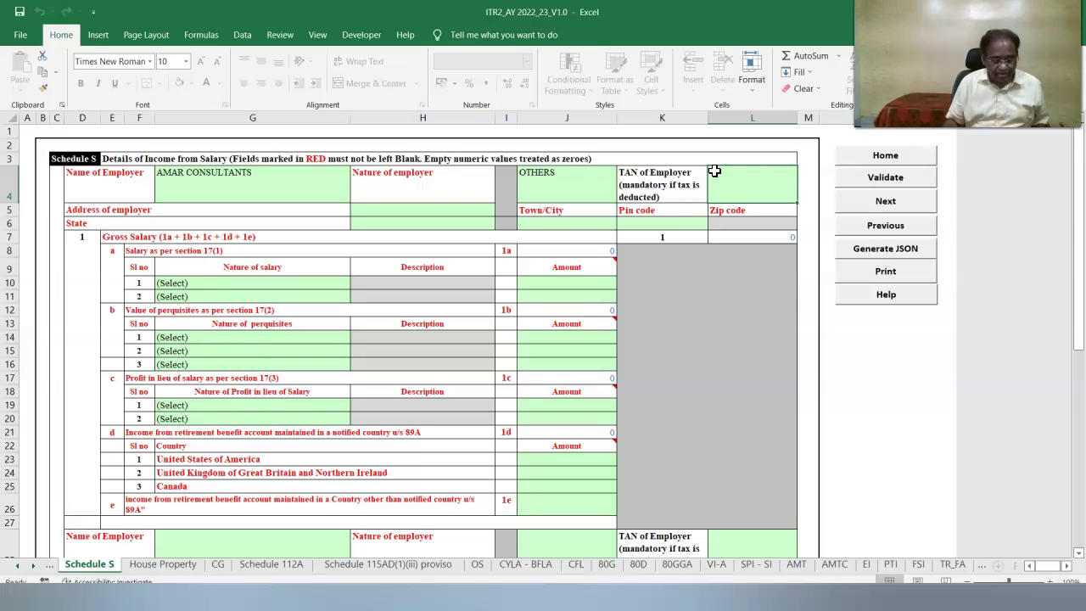
left_click(756, 278)
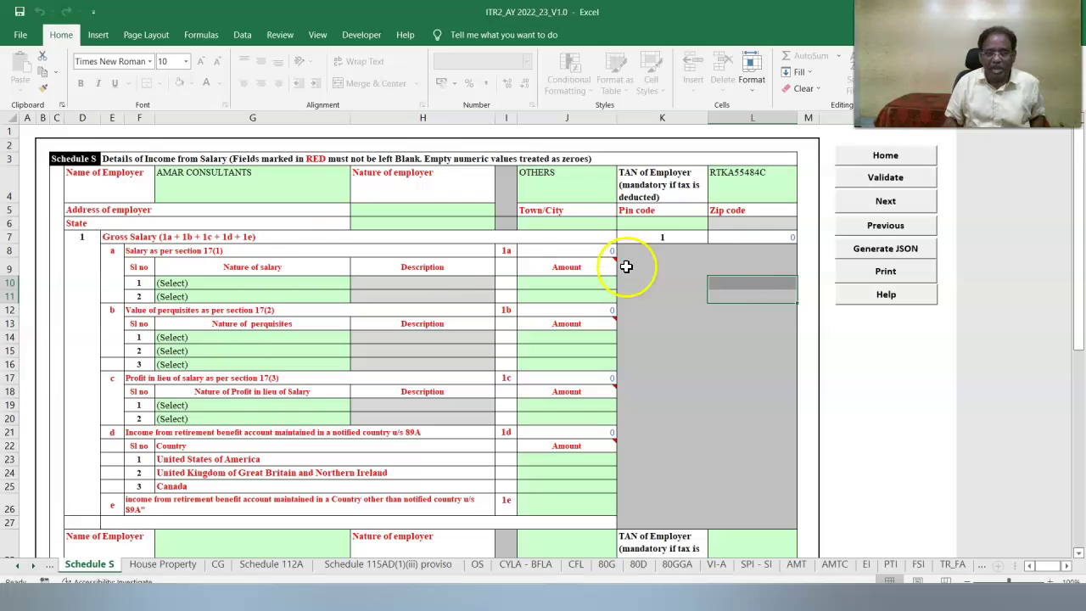
Enter the employer's address, town/city PUNE and pin code.
left_click(383, 208)
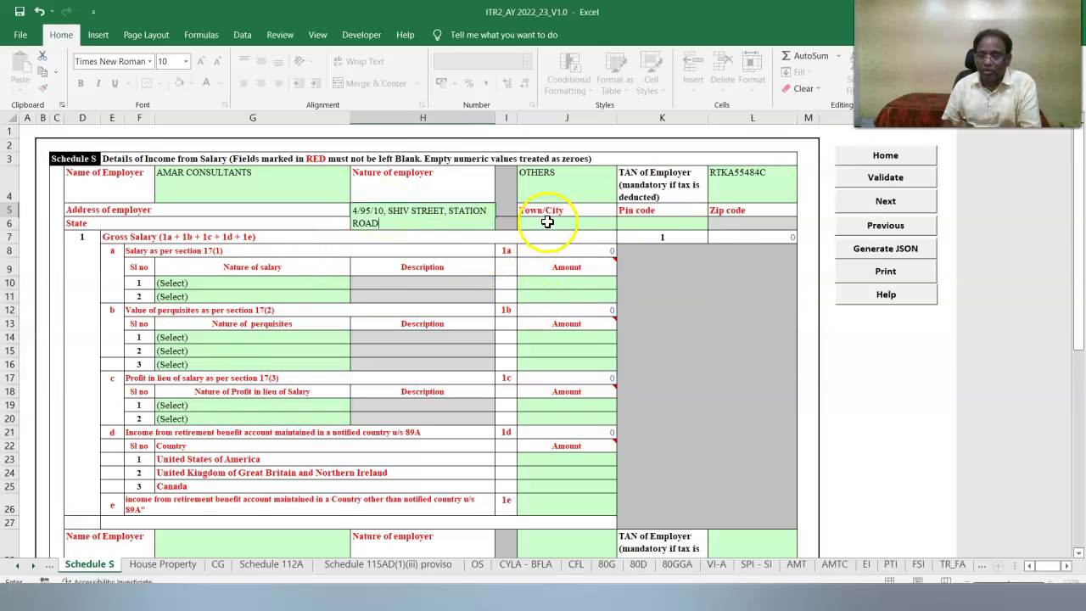
left_click(540, 219)
left_click(544, 235)
type("PUNE")
left_click(654, 235)
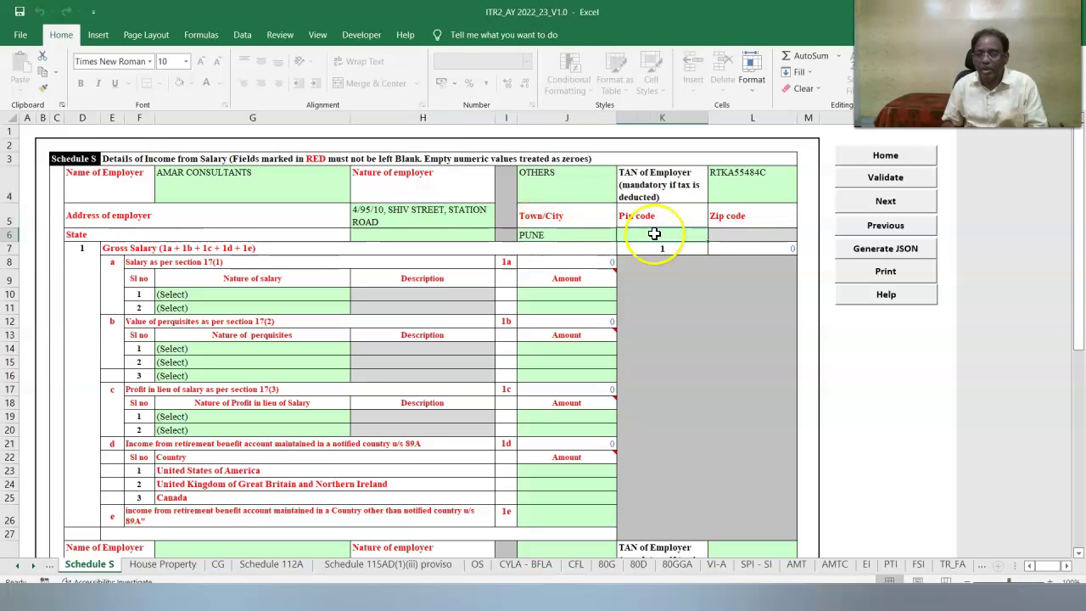
left_click(656, 235)
type("412107")
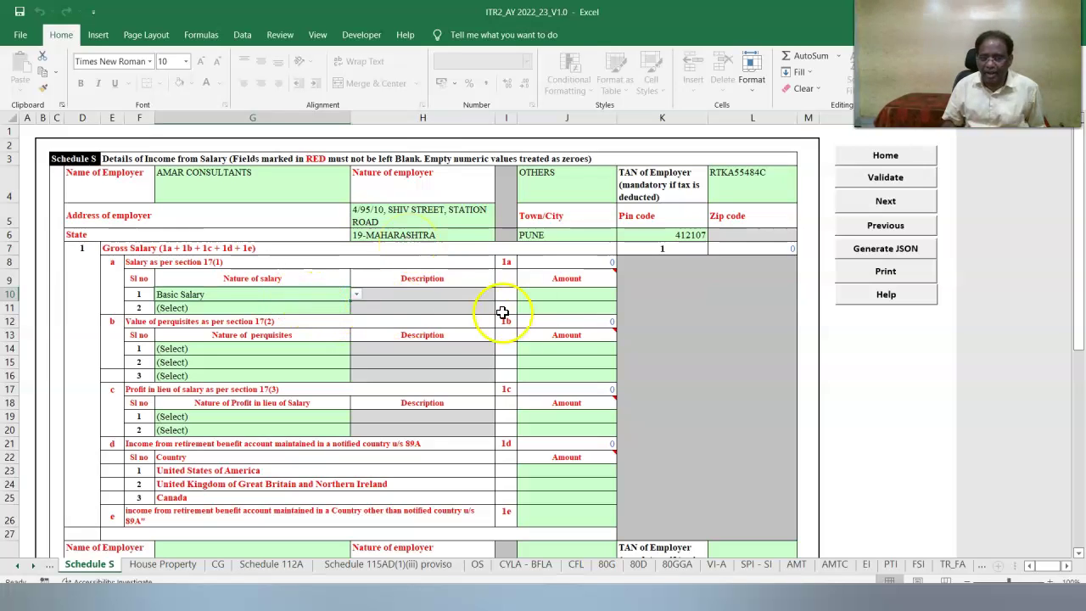
Enter the Basic Salary and Conveyance Allowance amounts and add rows under salary 17(1).
left_click(580, 297)
type("16800000")
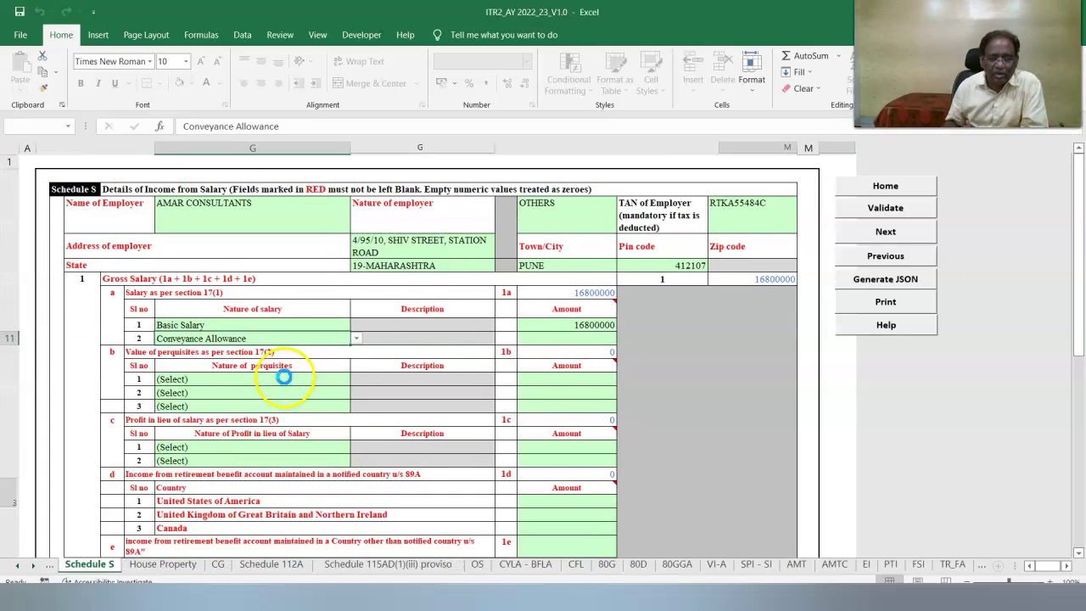
left_click(568, 338)
type("34")
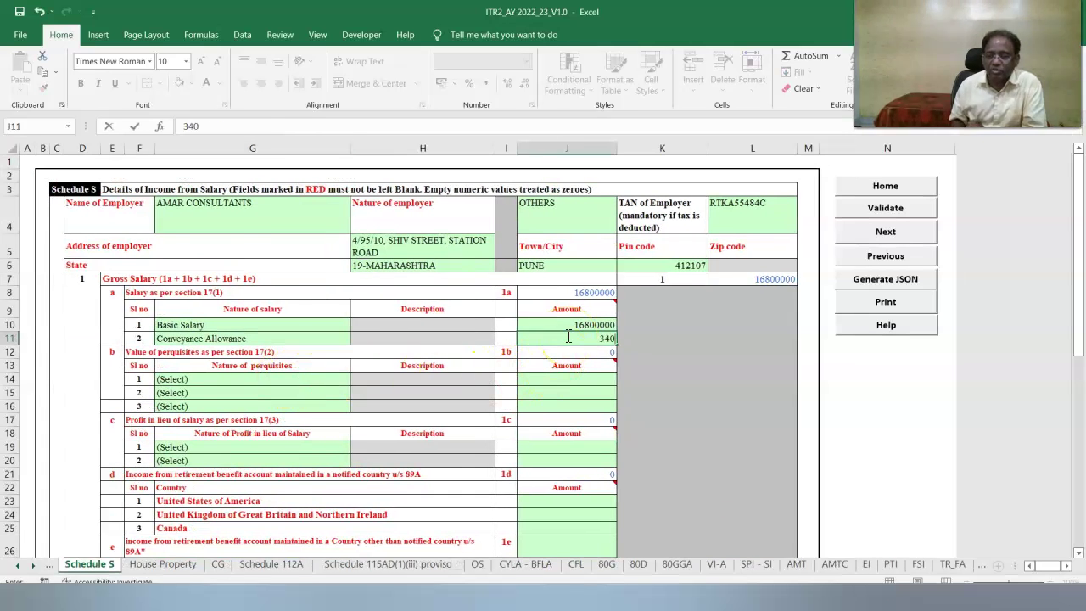
type("0")
left_click(271, 466)
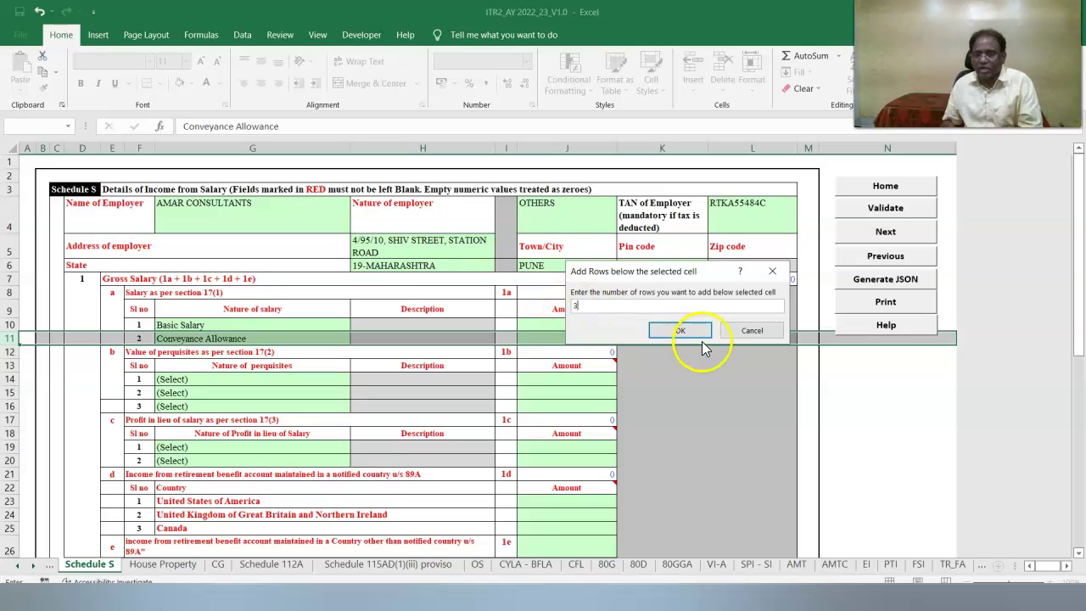
left_click(694, 333)
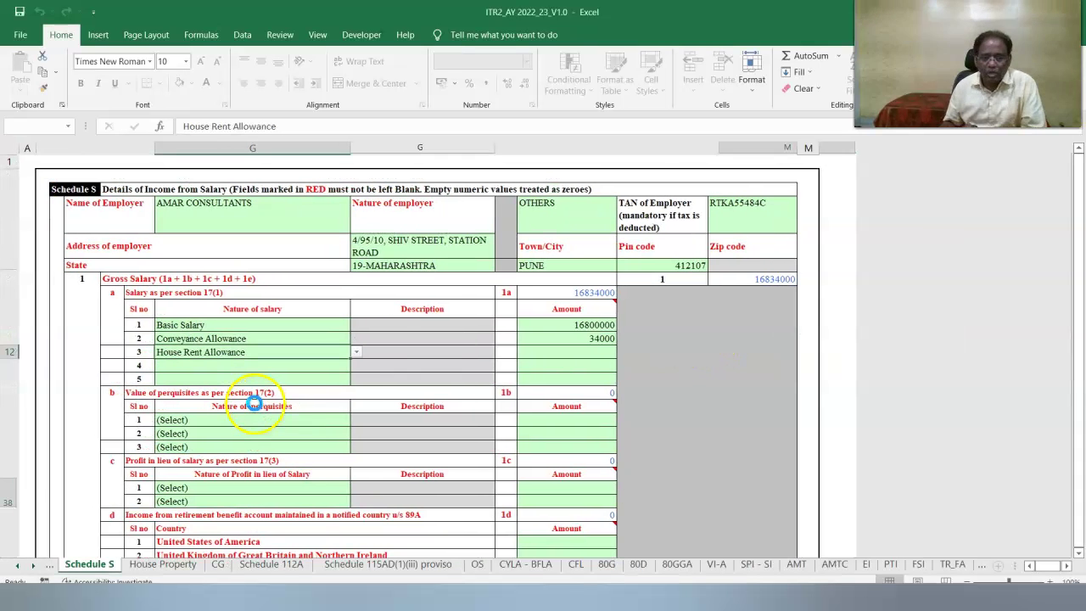
Enter House Rent Allowance 36000 and Children Education Allowance 2400.
left_click(584, 351)
type("36000")
key("Tab")
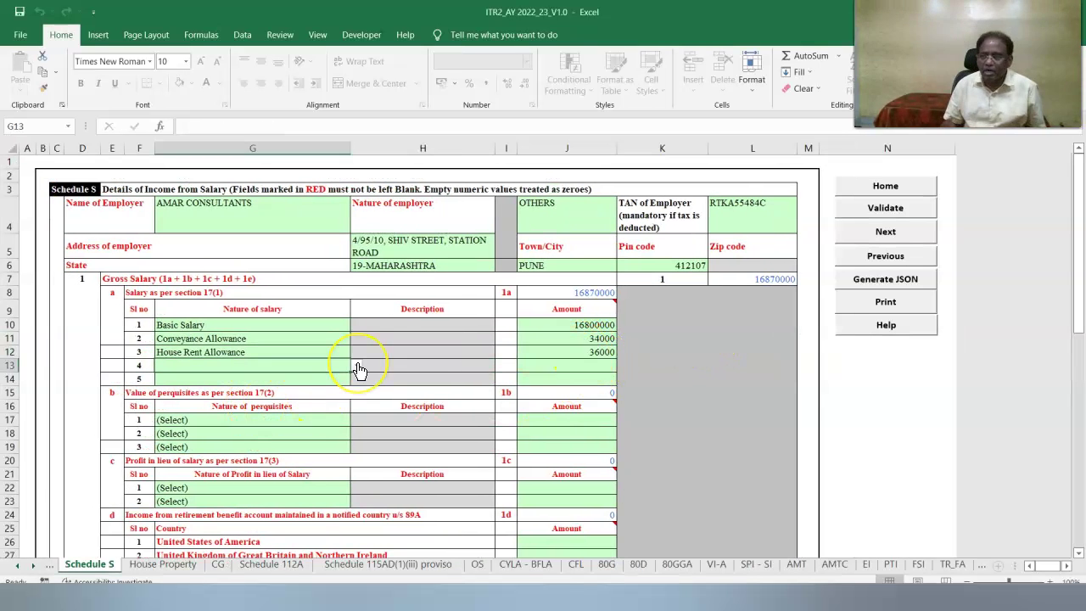
left_click(356, 366)
left_click(204, 436)
left_click(586, 366)
type("2400")
key("Tab")
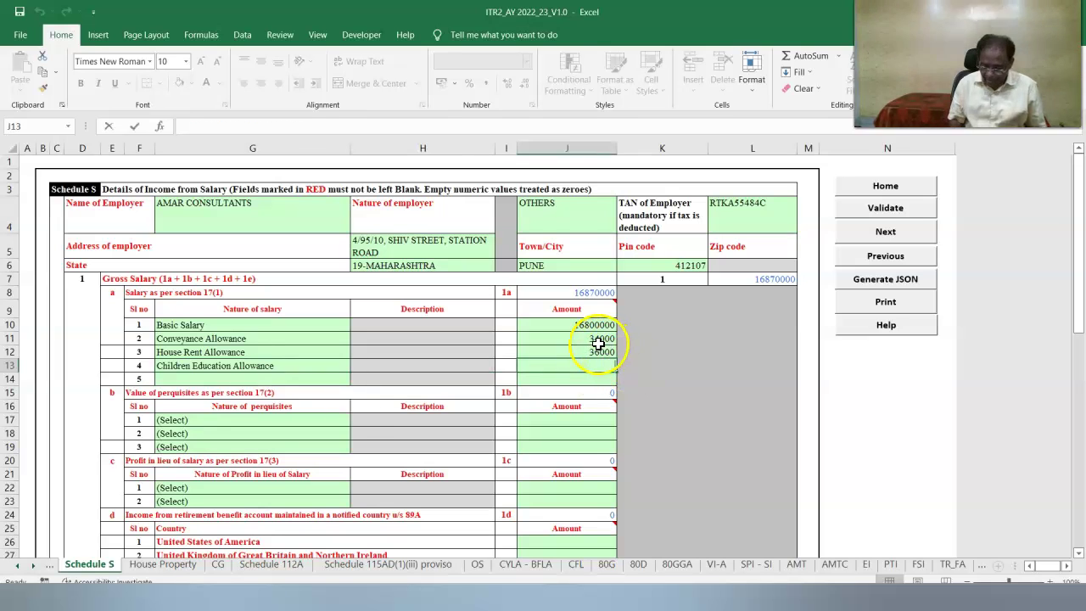
Add Leave Encashment of 18000 as the fifth salary component.
left_click(356, 378)
left_click_drag(357, 420, 357, 424)
left_click(204, 448)
left_click(557, 377)
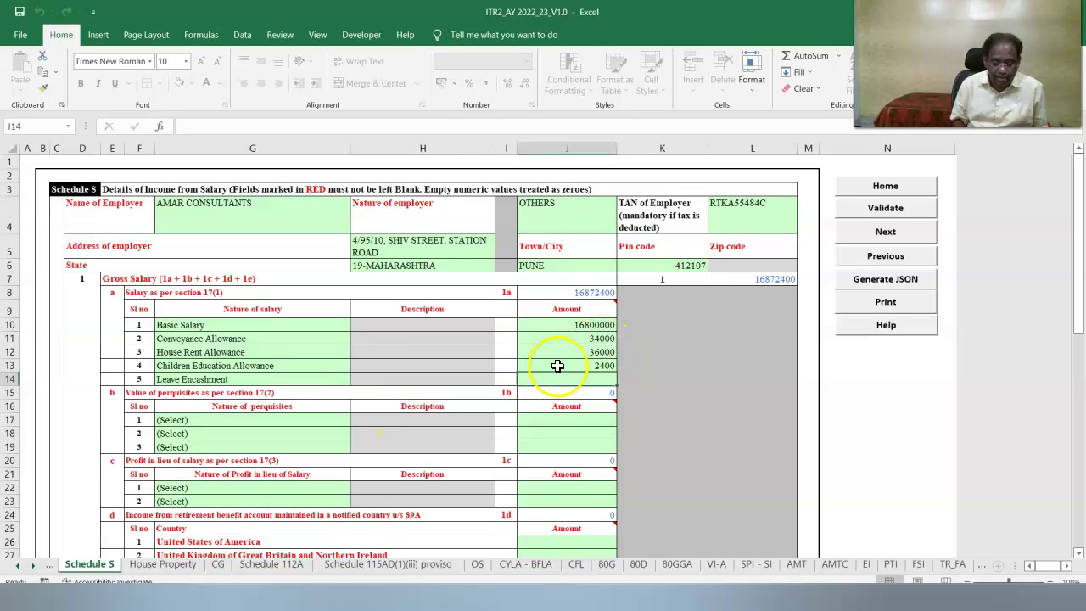
type("1")
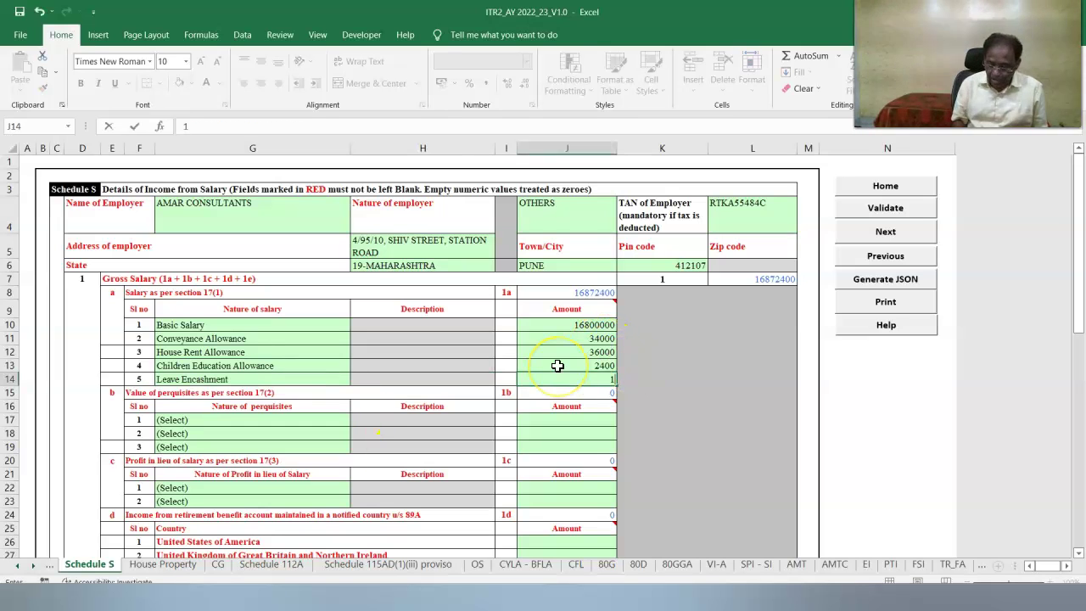
type("8000")
key("Tab")
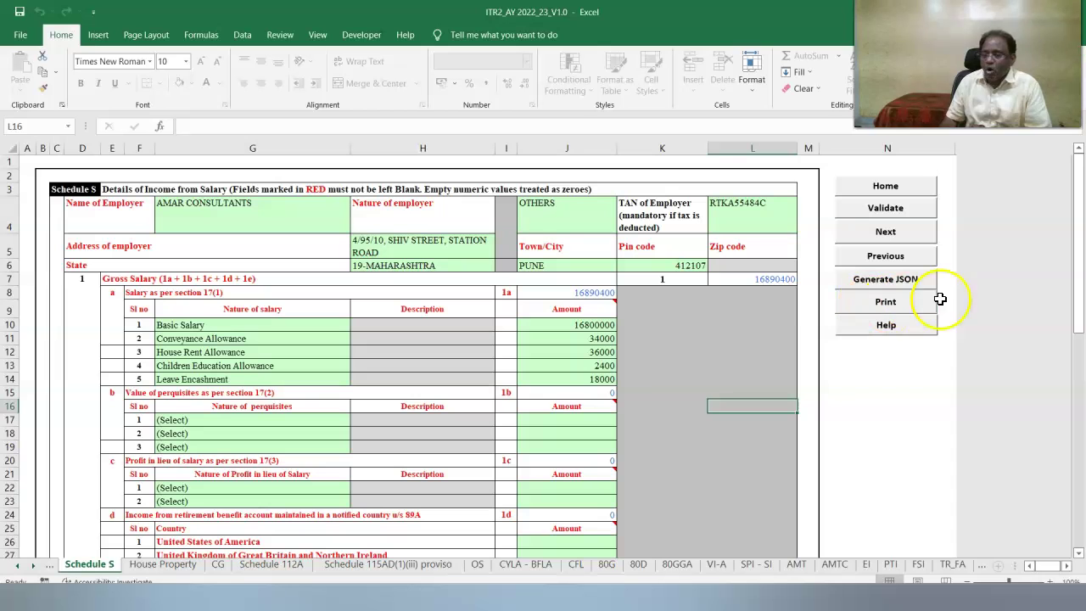
Add one more row to the section 17(1) salary list.
left_click_drag(1082, 331, 1072, 552)
scroll(229, 424, "up", 7)
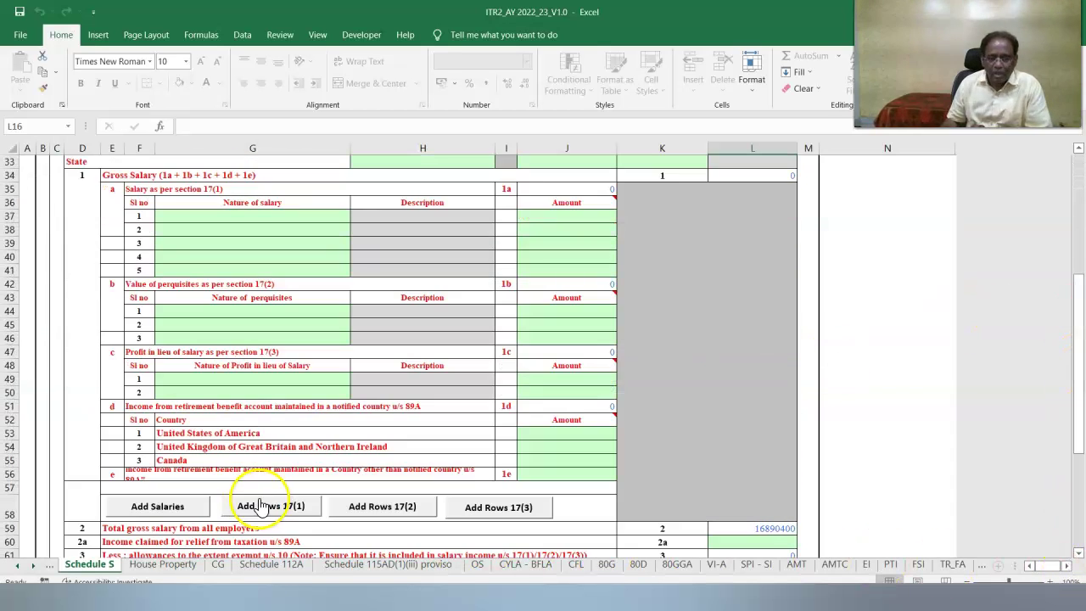
left_click(259, 506)
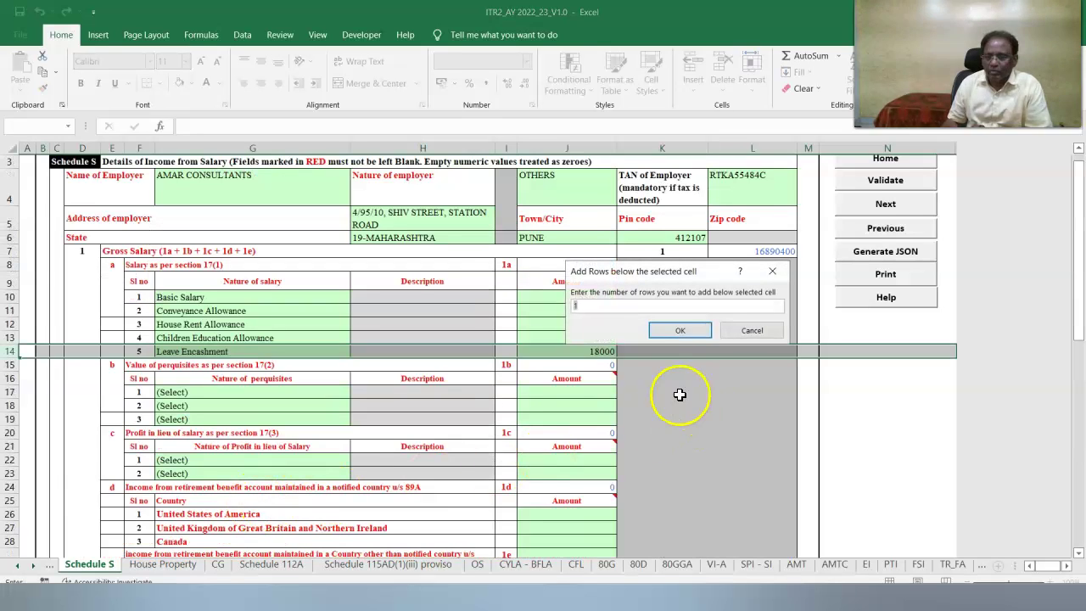
left_click(681, 331)
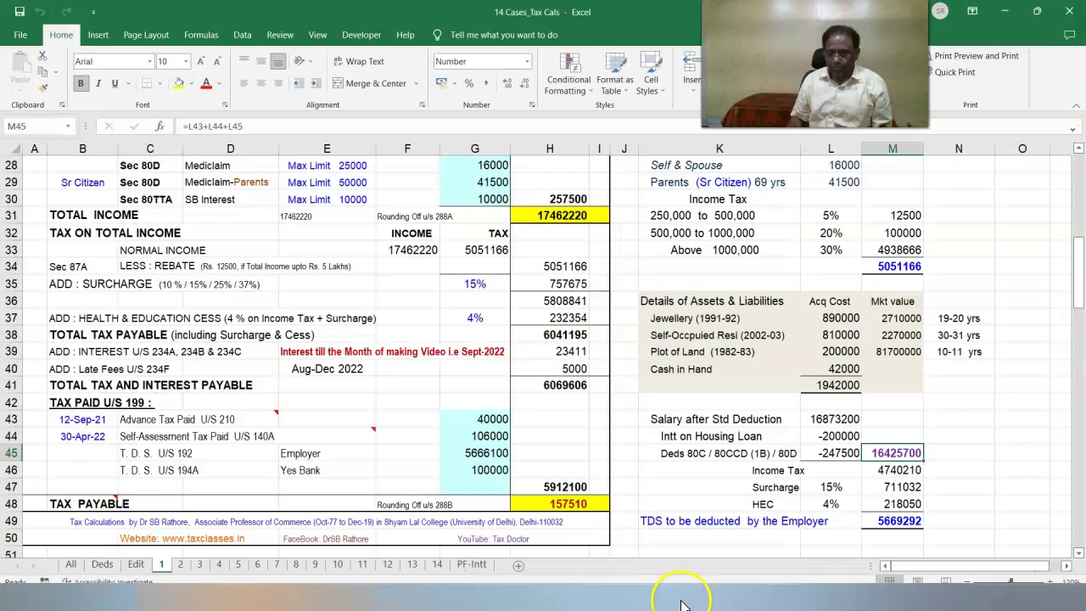
left_click(533, 577)
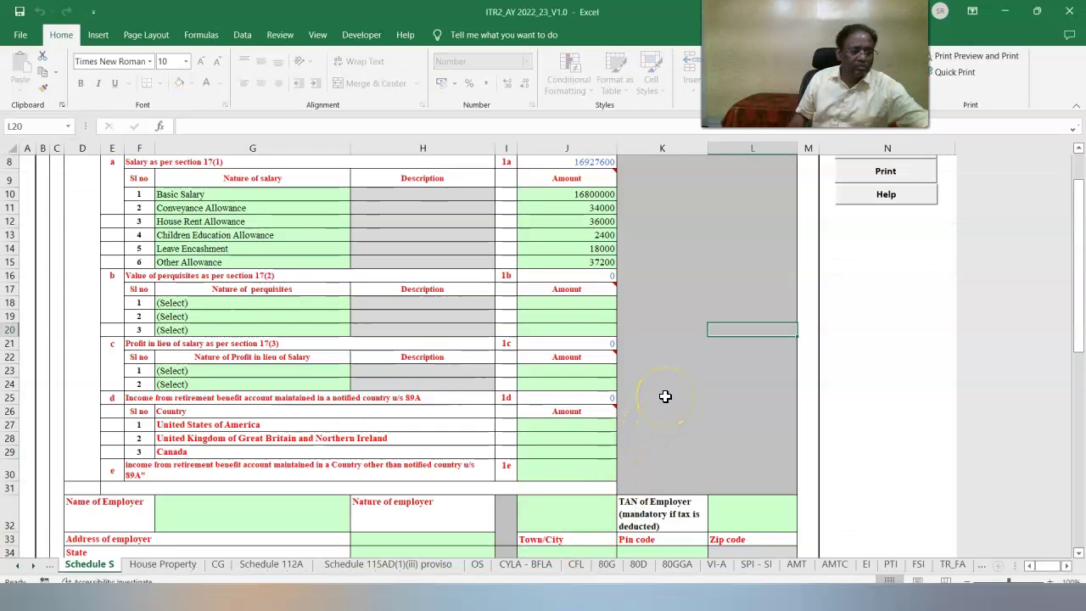
left_click(228, 305)
Set the perquisite type in G18 to Free or concessional travel with amount 58000.
left_click(357, 303)
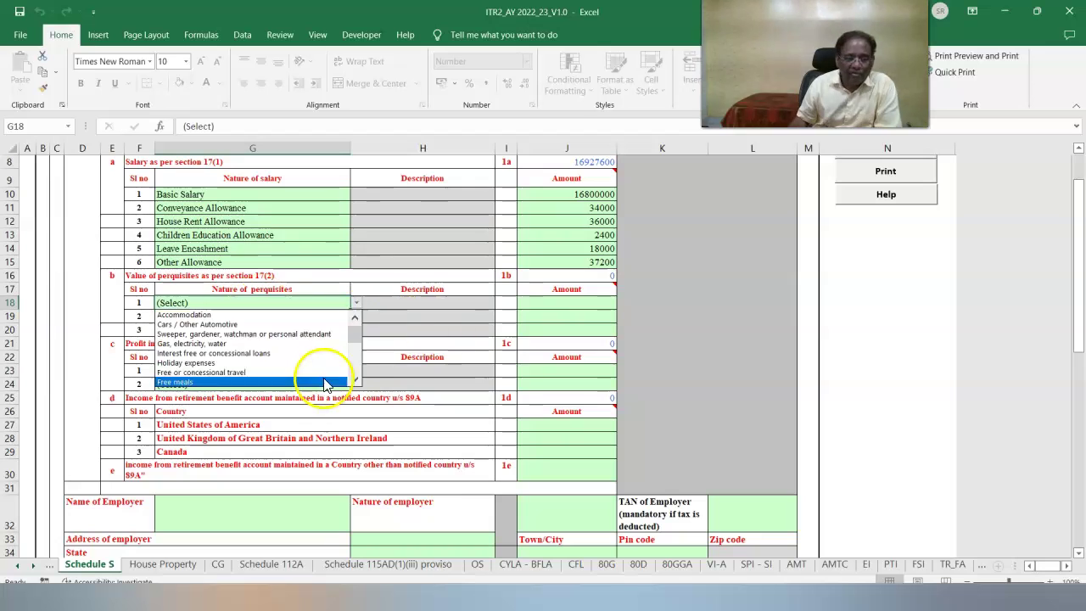
left_click(321, 373)
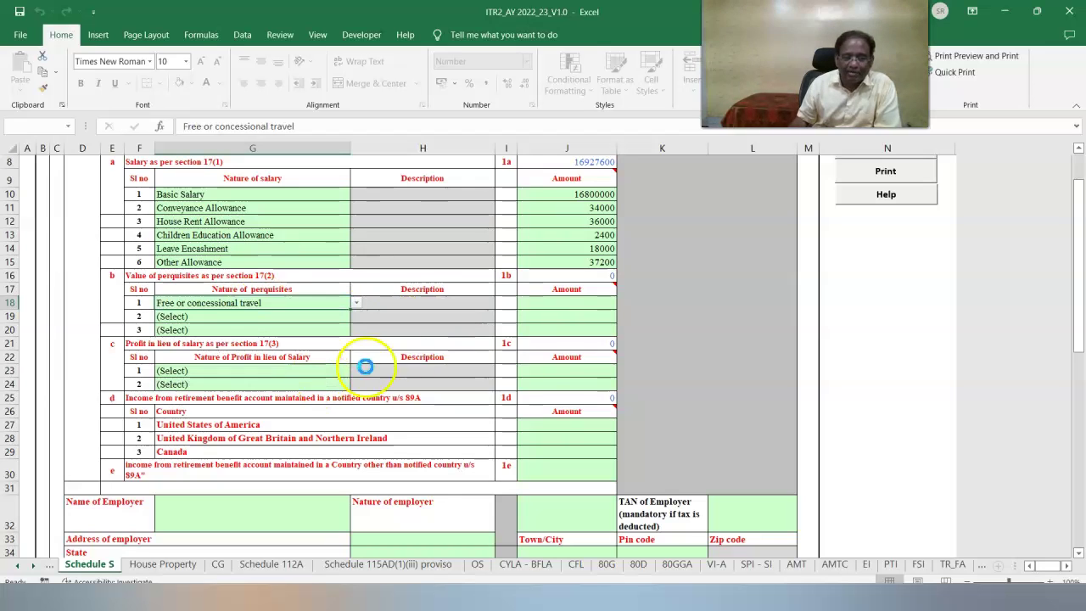
left_click(559, 305)
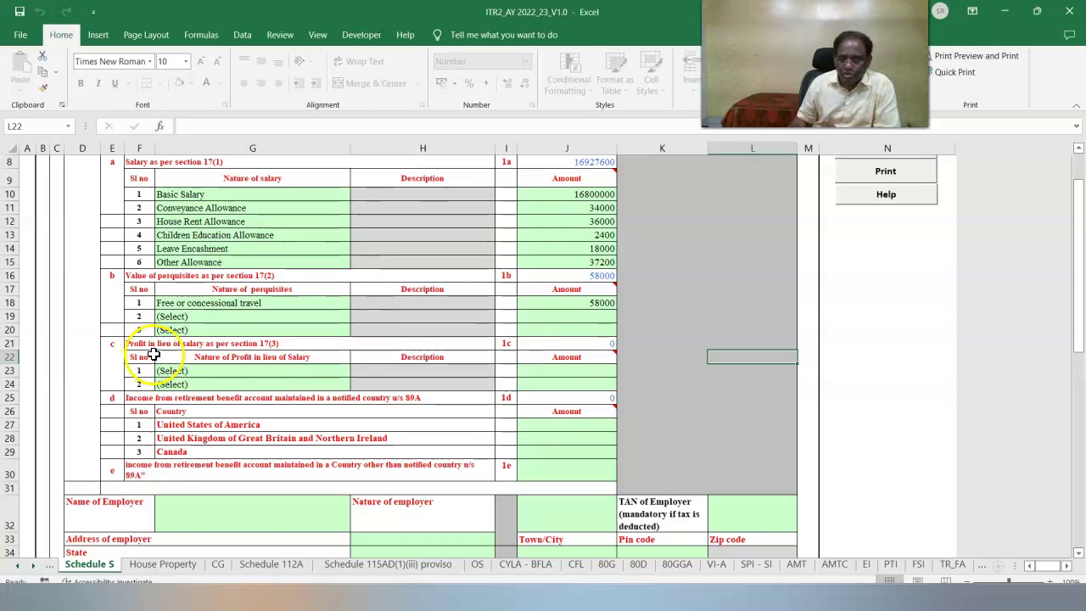
scroll(150, 357, "down", 5)
scroll(348, 485, "down", 7)
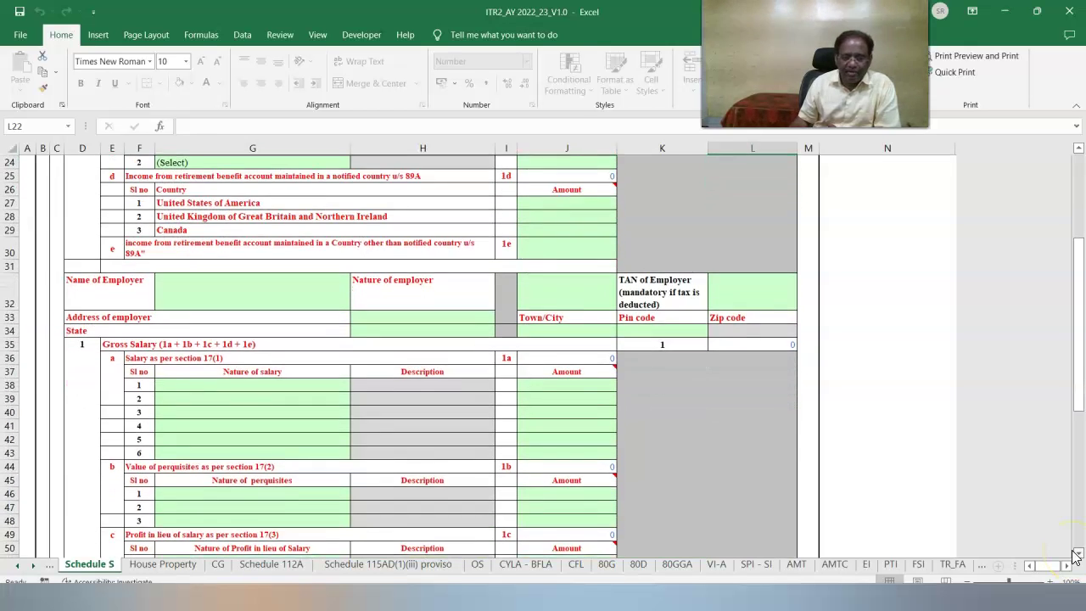
left_click(347, 478)
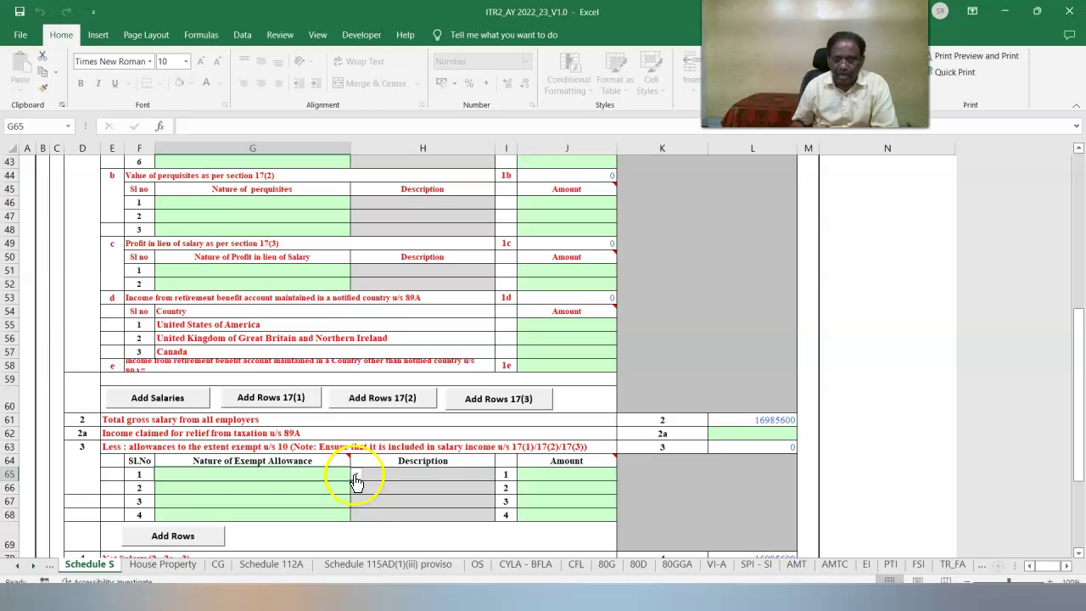
List exempt allowances Sec 10(5) 52000, Sec 10(14)(i) 8000 and Sec 10(14)(ii) 2400.
left_click(357, 475)
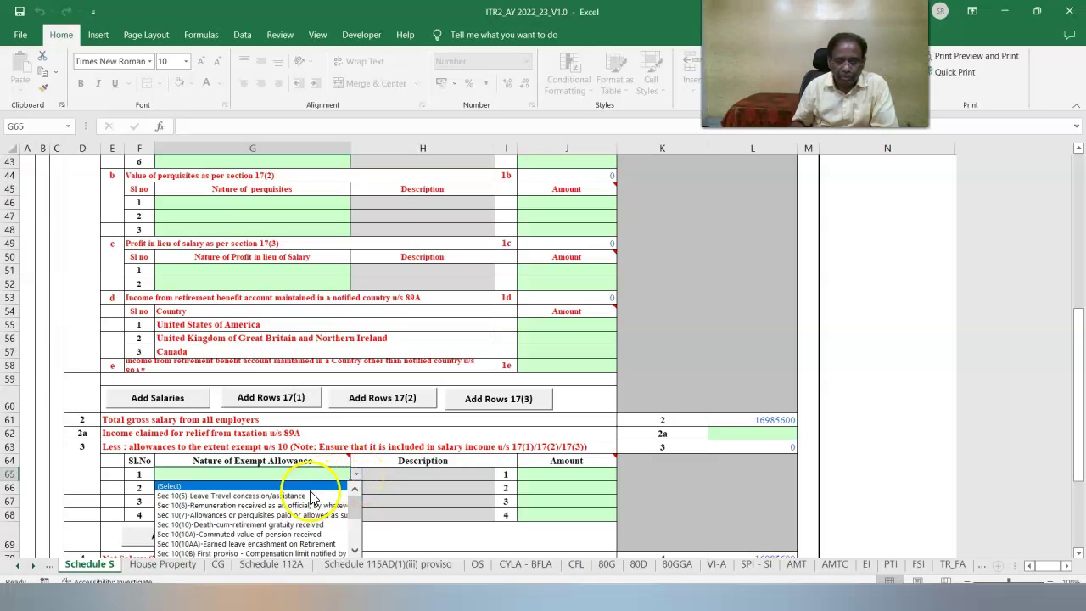
left_click(315, 495)
left_click(537, 474)
type("52000")
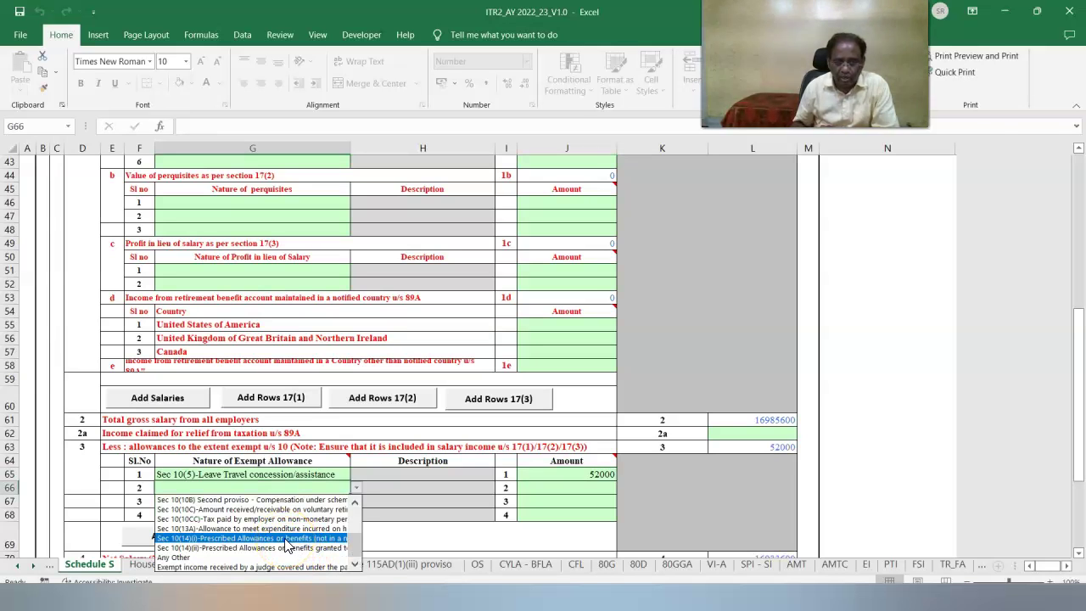
left_click(287, 540)
left_click(522, 496)
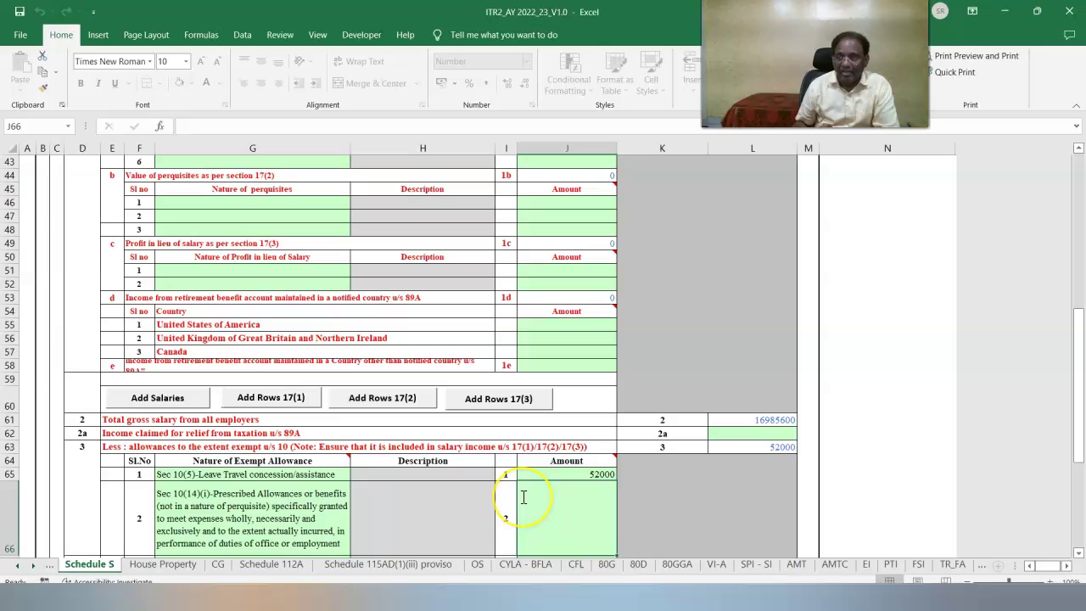
left_click(255, 538)
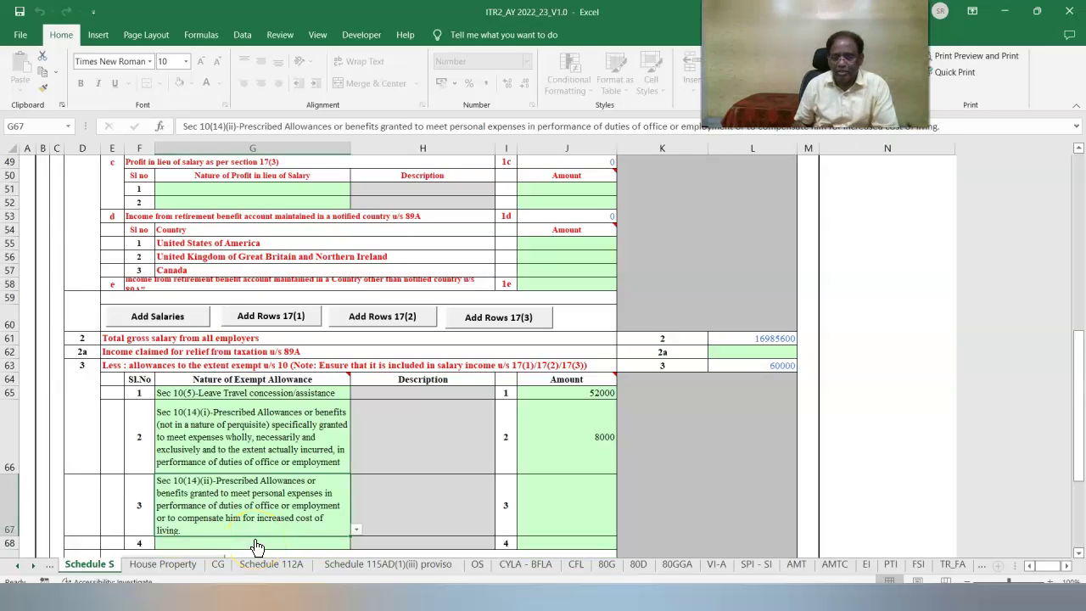
left_click(579, 500)
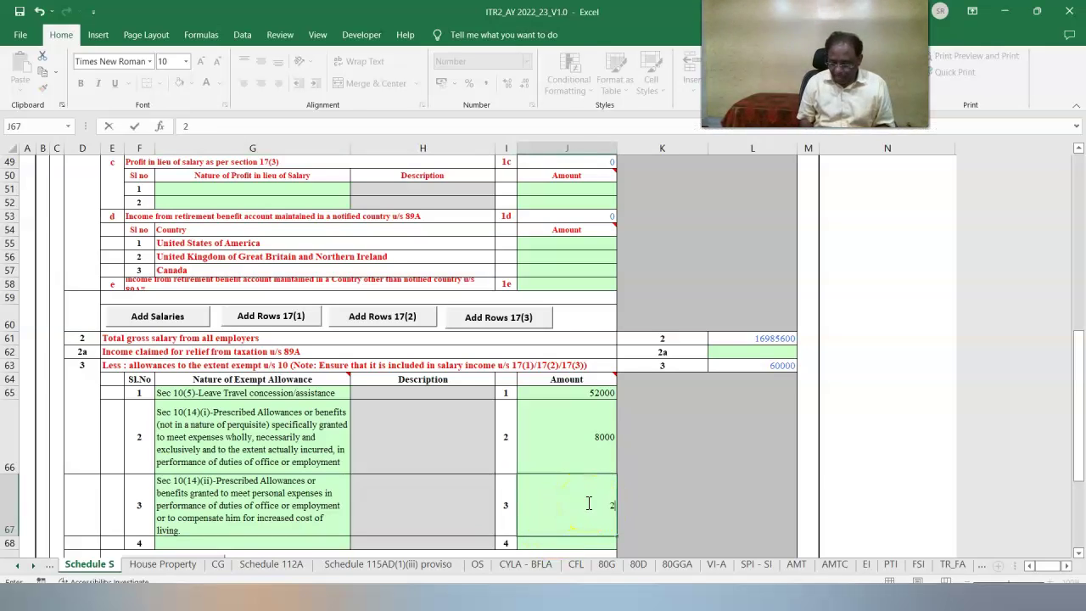
type("2400")
key("Return")
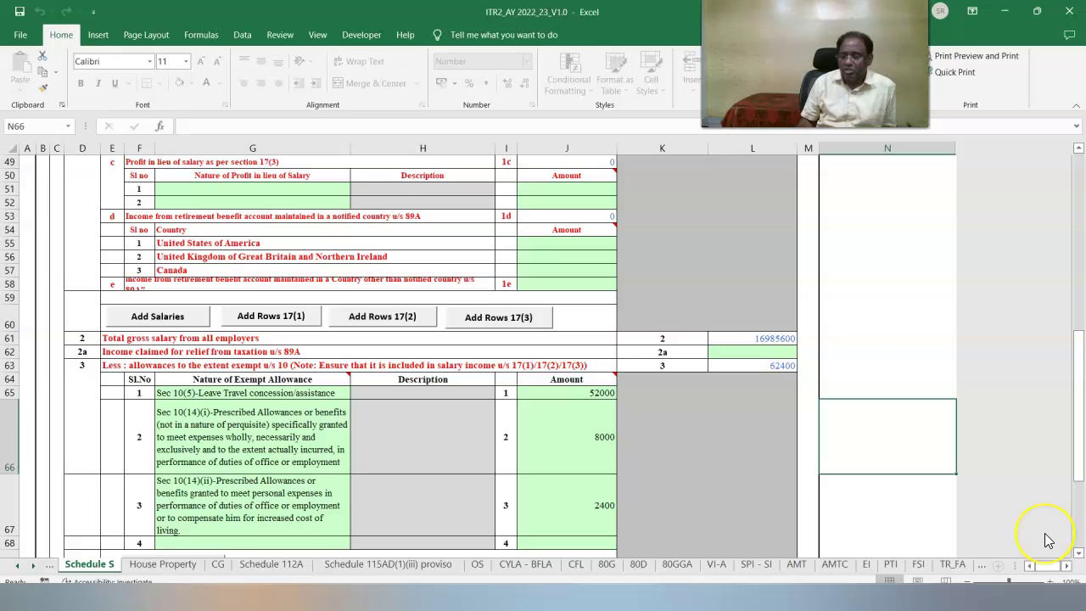
Validate the Schedule S sheet.
left_click(1079, 554)
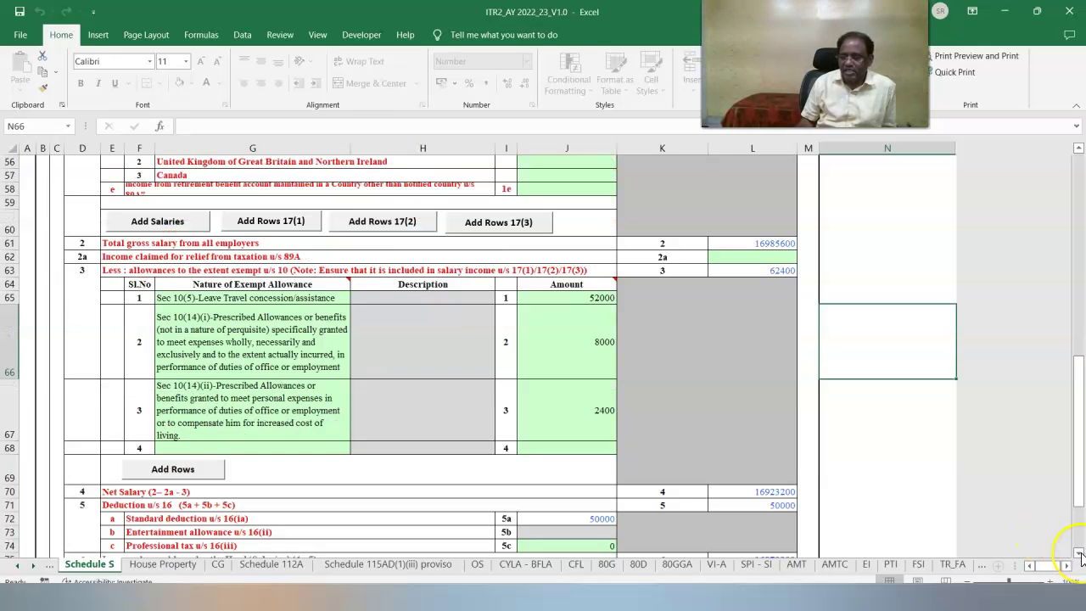
left_click(1079, 554)
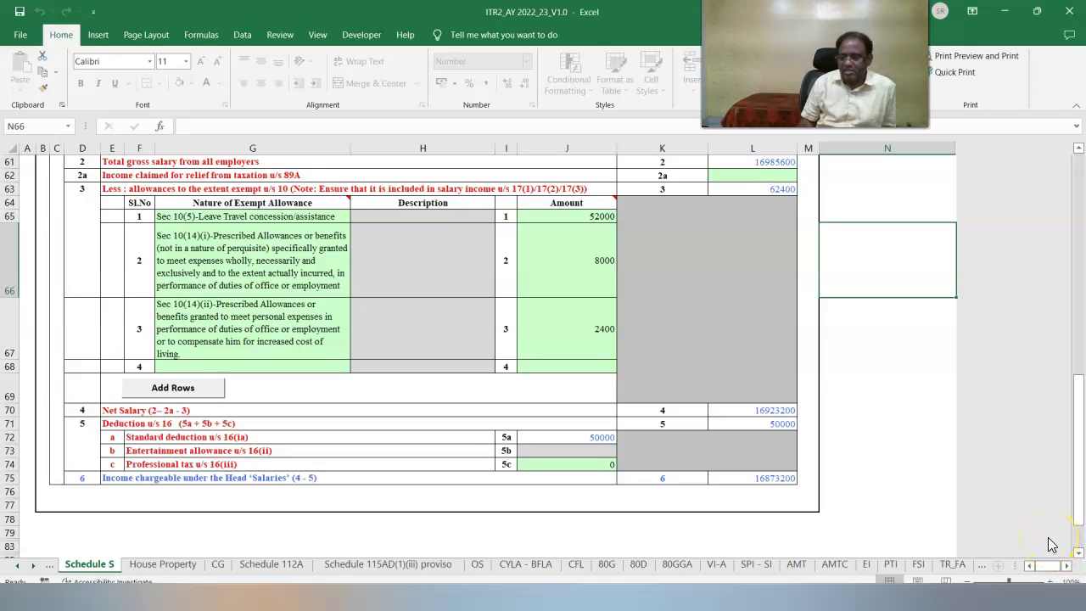
scroll(1051, 544, "up", 20)
left_click(863, 212)
On House Property, enter city PUNE, PIN 412105 and country 91-INDIA.
left_click(530, 334)
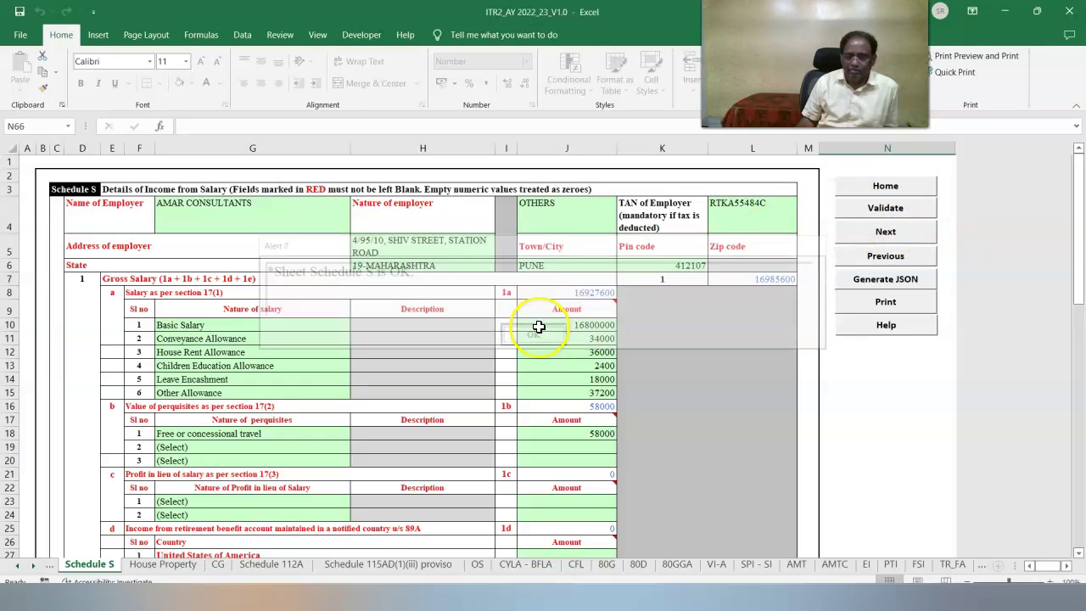
left_click(163, 564)
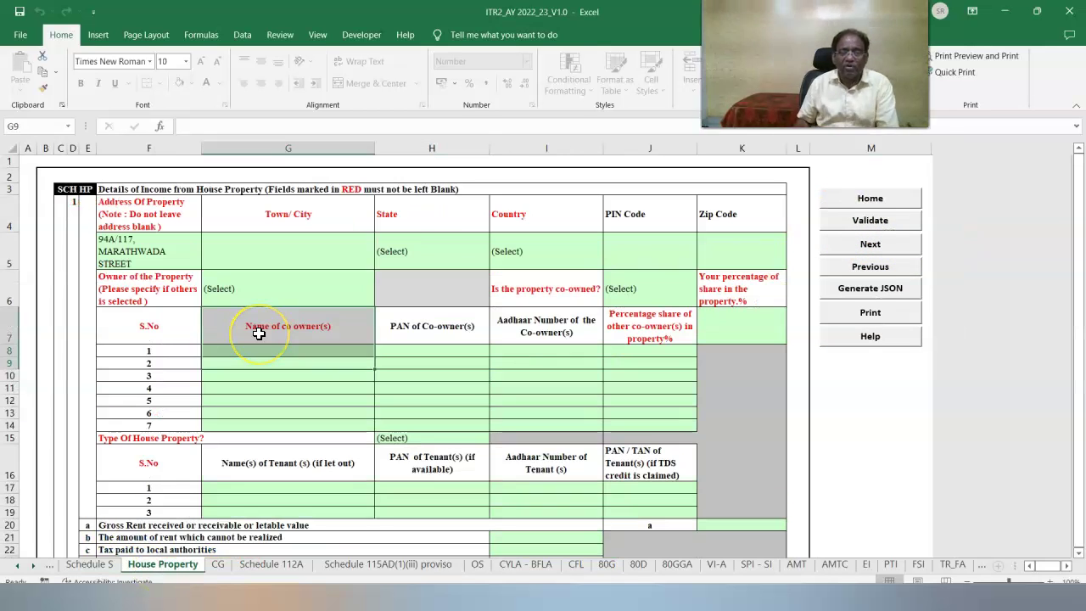
left_click(275, 246)
type("PUNE")
left_click(650, 247)
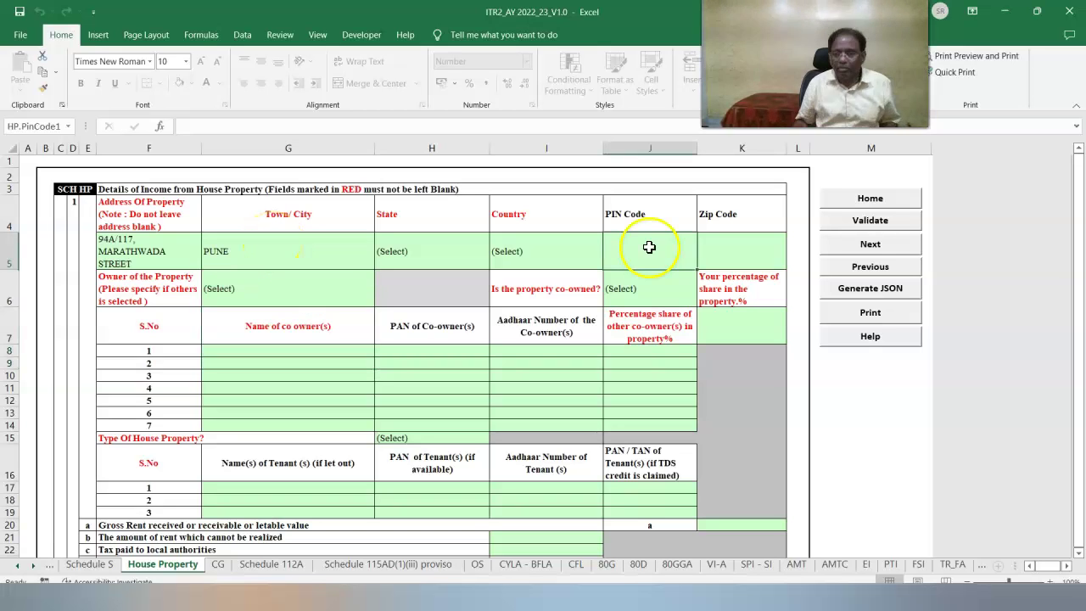
type("4121")
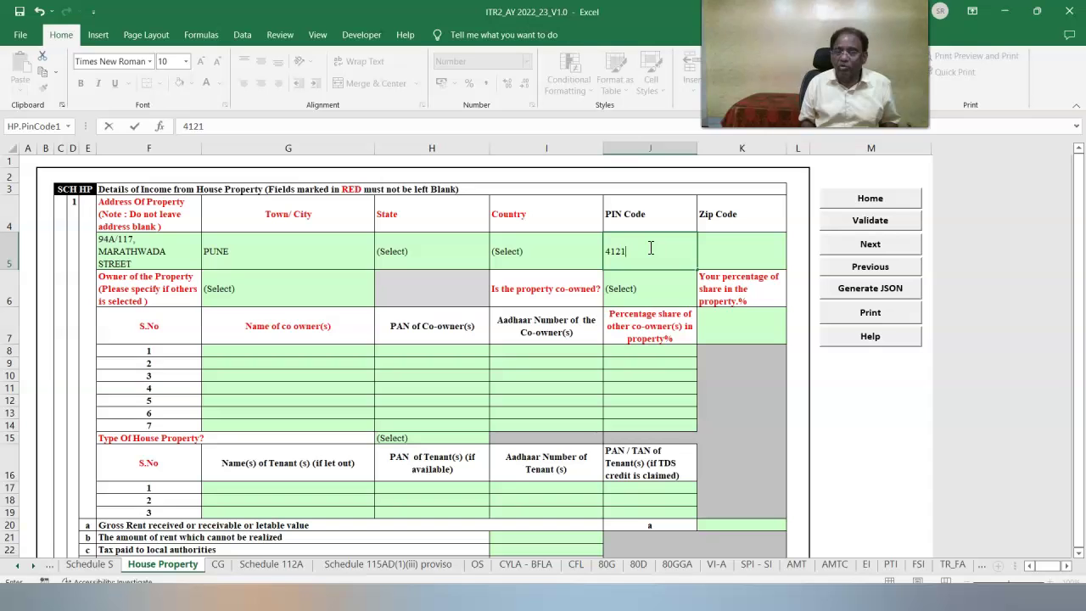
type("05")
key("Return")
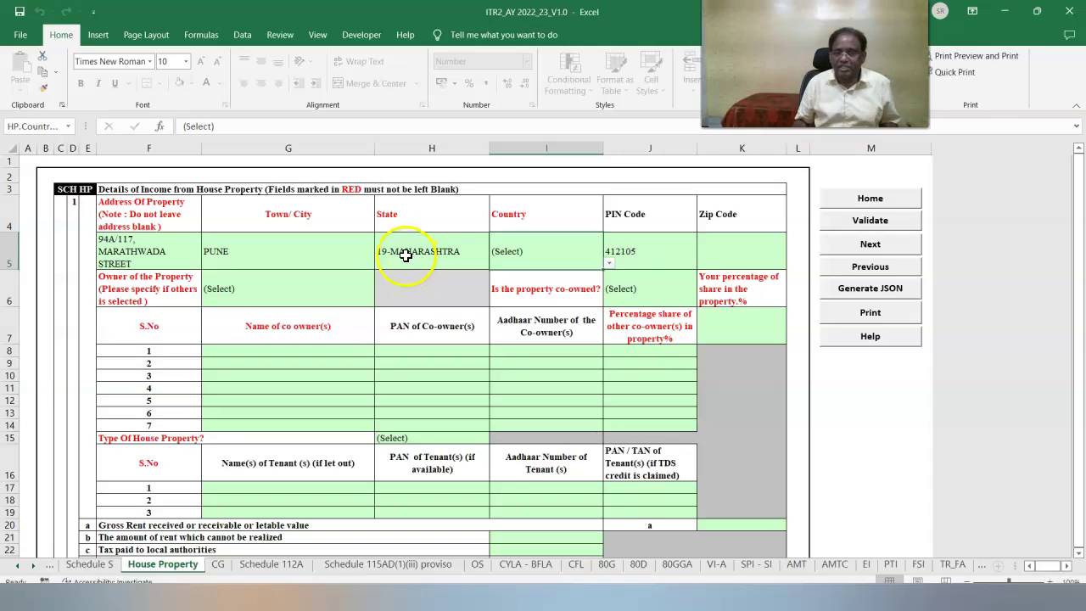
left_click(611, 265)
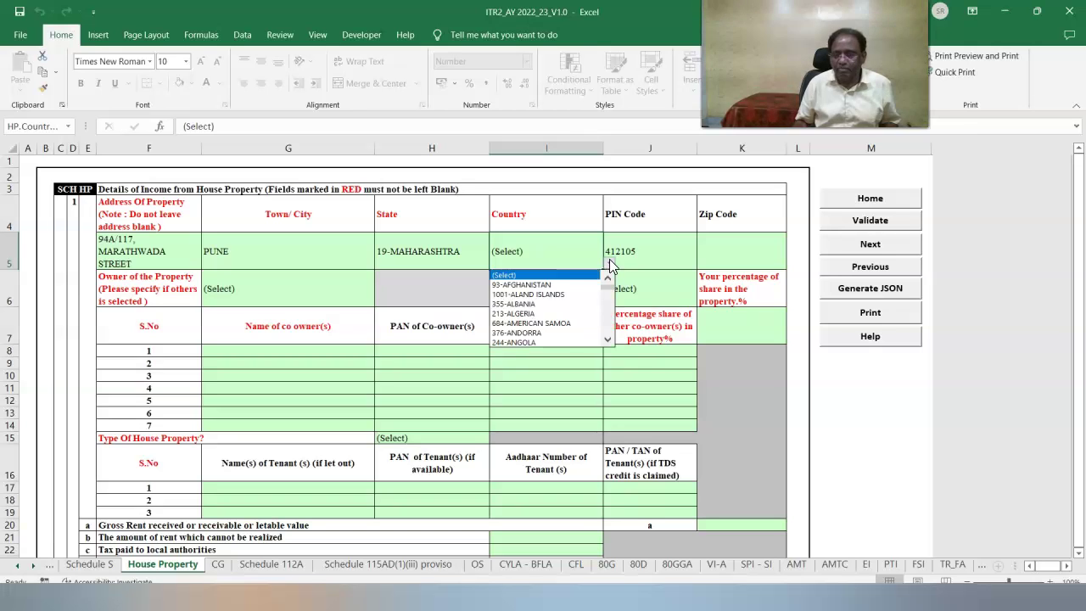
left_click(635, 335)
Set the owner to Self, co-owned to No, and property type to Self Occupied.
left_click(268, 288)
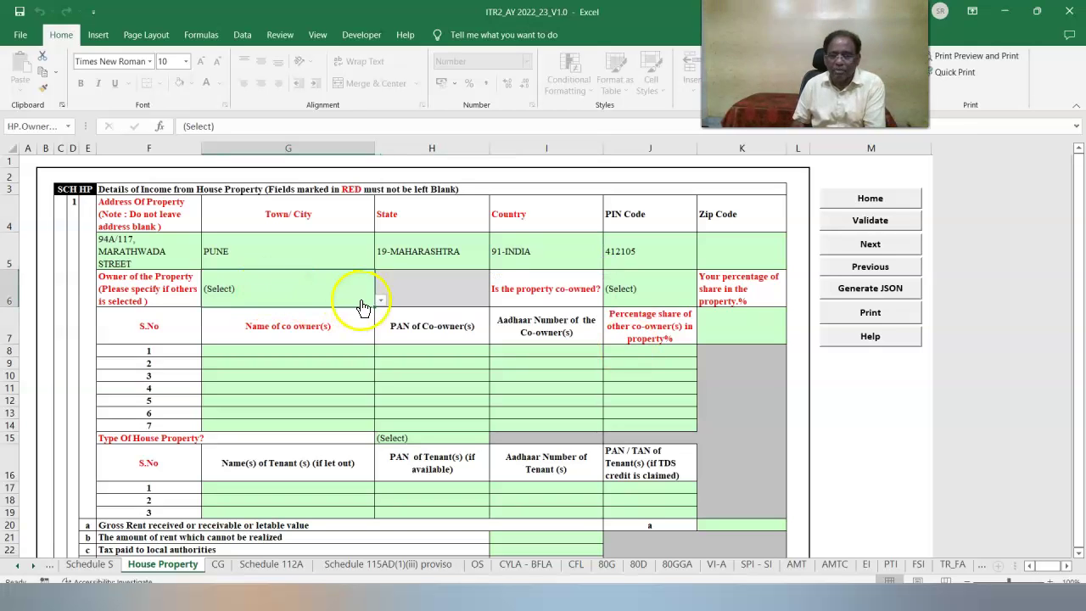
left_click(381, 300)
left_click(329, 323)
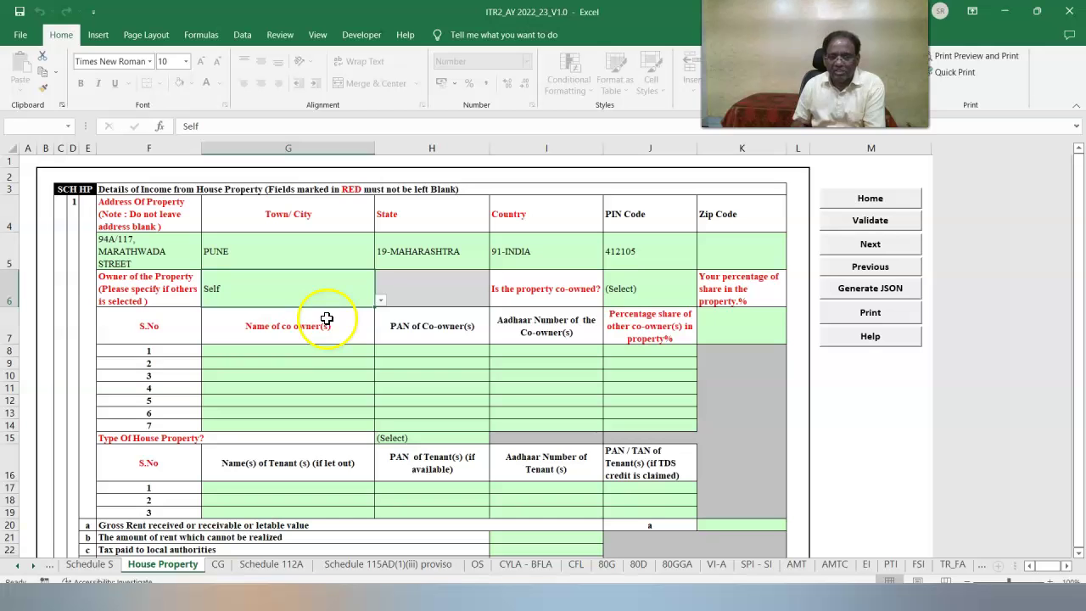
left_click(628, 287)
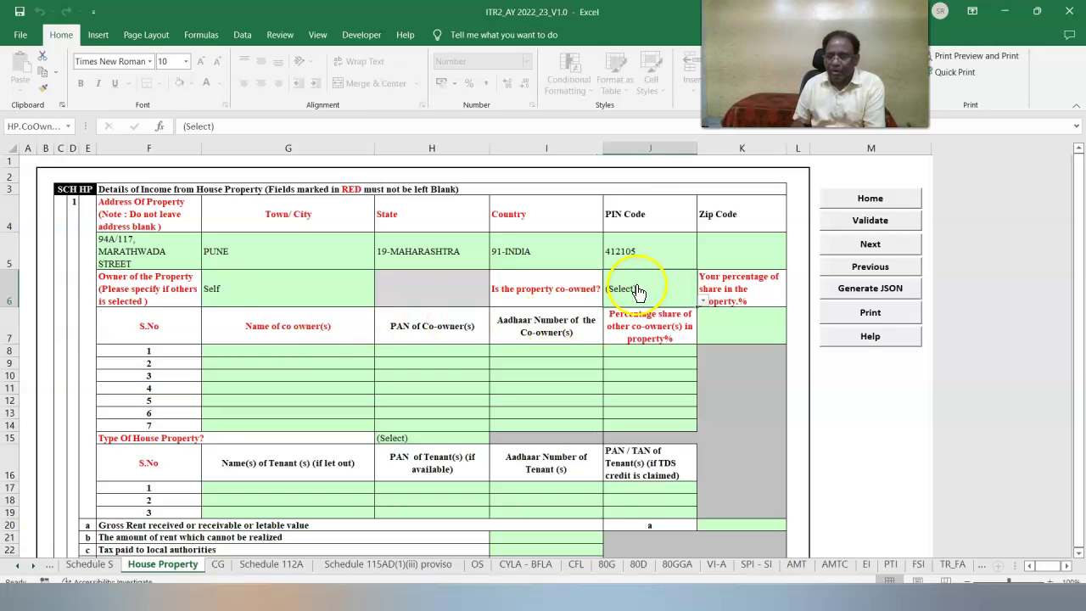
left_click(703, 300)
left_click(622, 333)
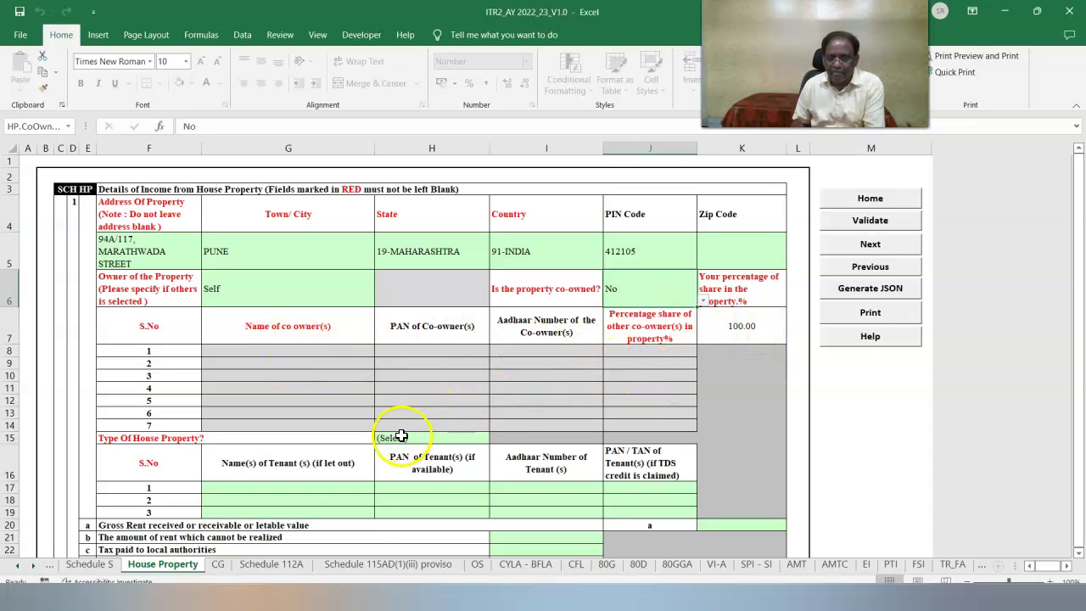
left_click(450, 437)
left_click(492, 441)
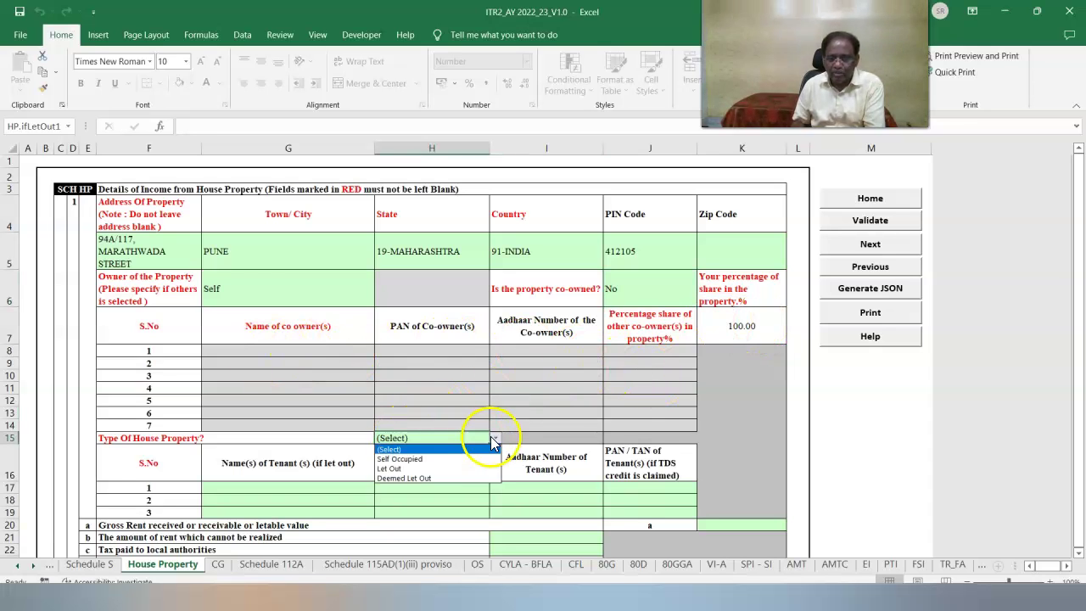
left_click(412, 459)
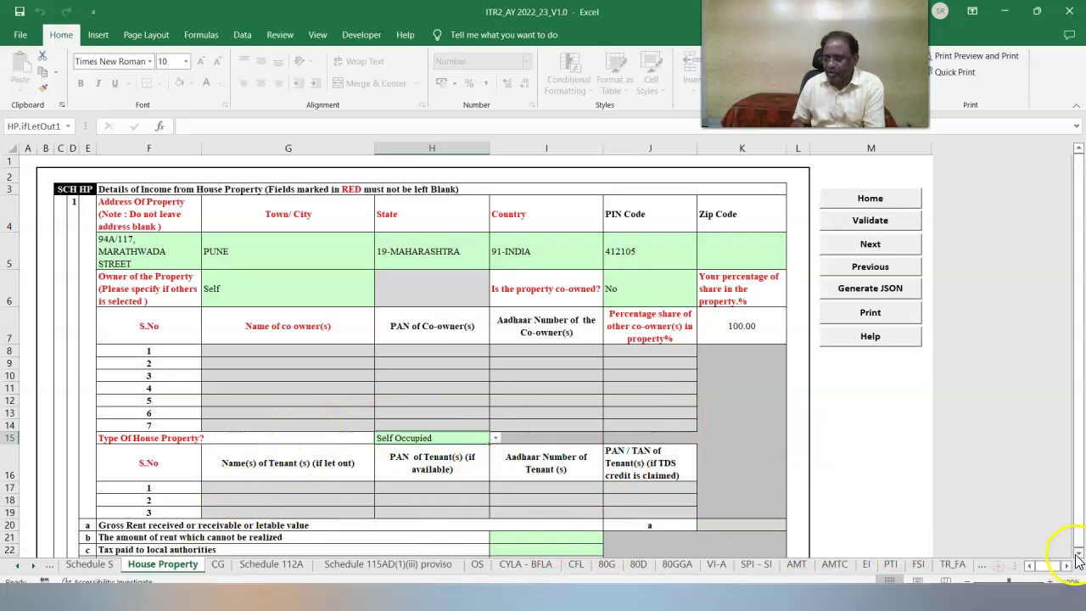
scroll(1060, 573, "down", 3)
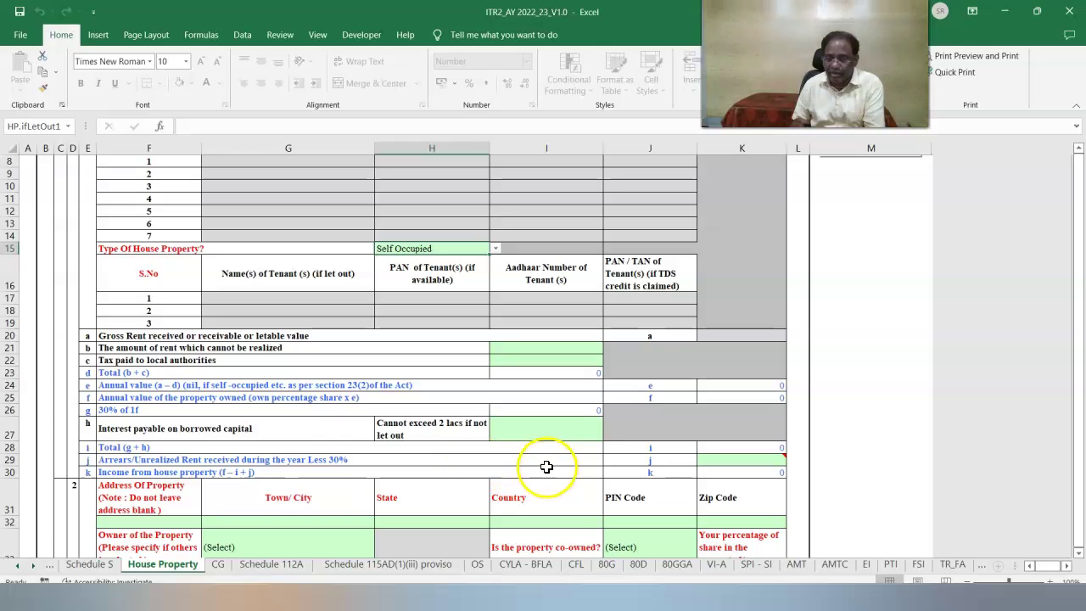
left_click(586, 434)
Enter 275000 borrowed-capital interest, accept the 200000 limit alert, and validate House Property.
type("275000")
left_click(735, 426)
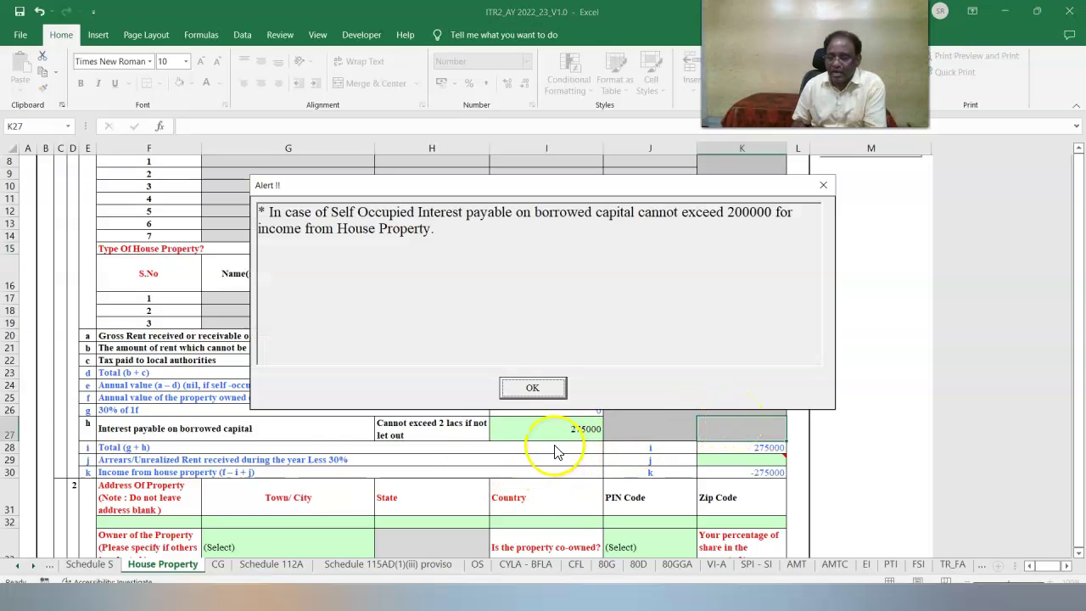
left_click(535, 387)
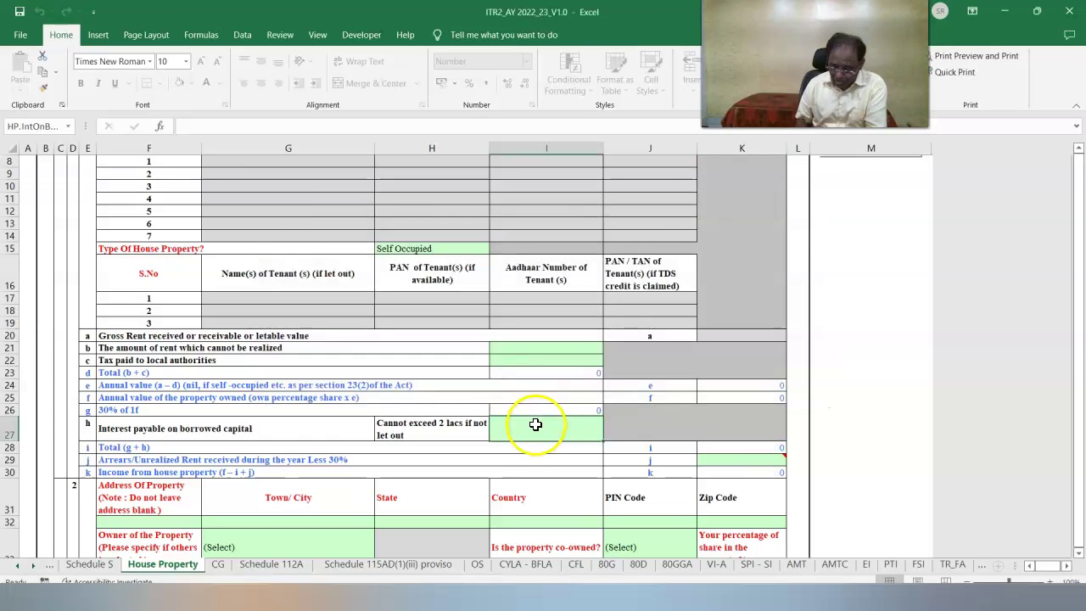
left_click_drag(1077, 469, 1077, 163)
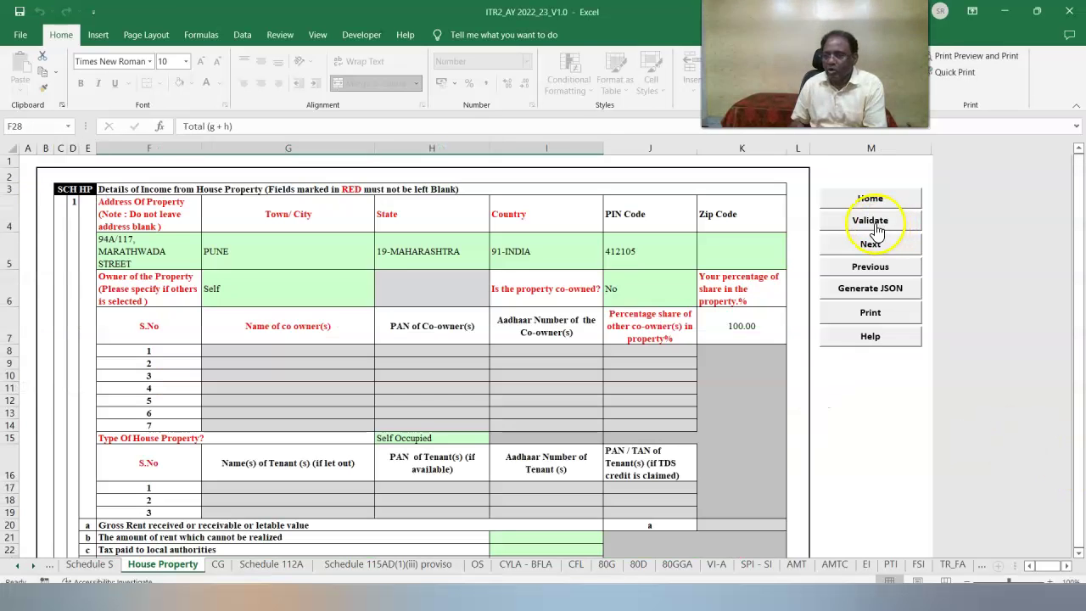
left_click(875, 226)
key("Return")
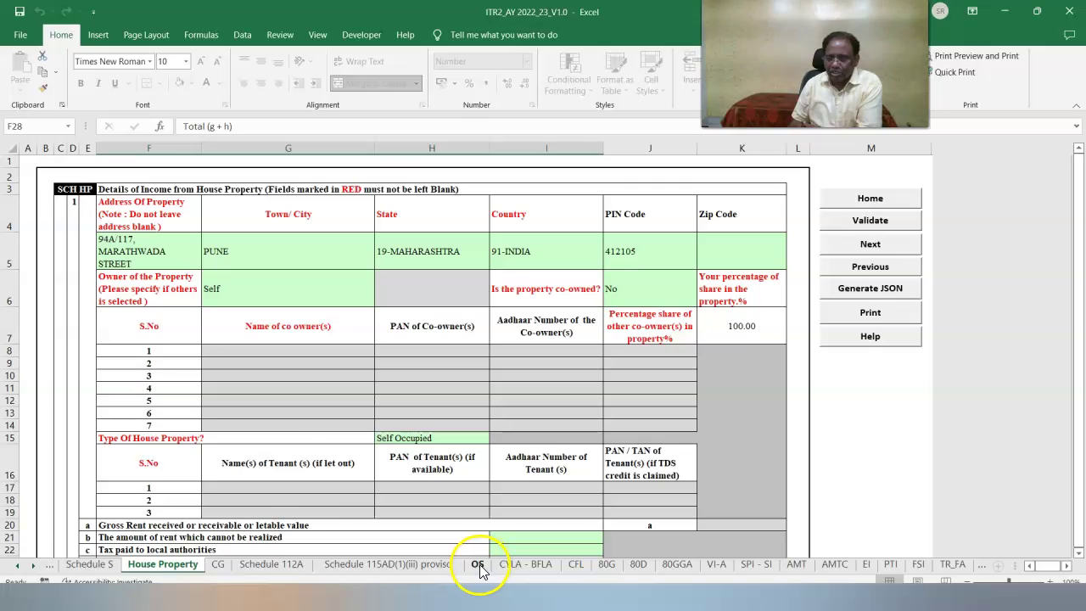
left_click(478, 565)
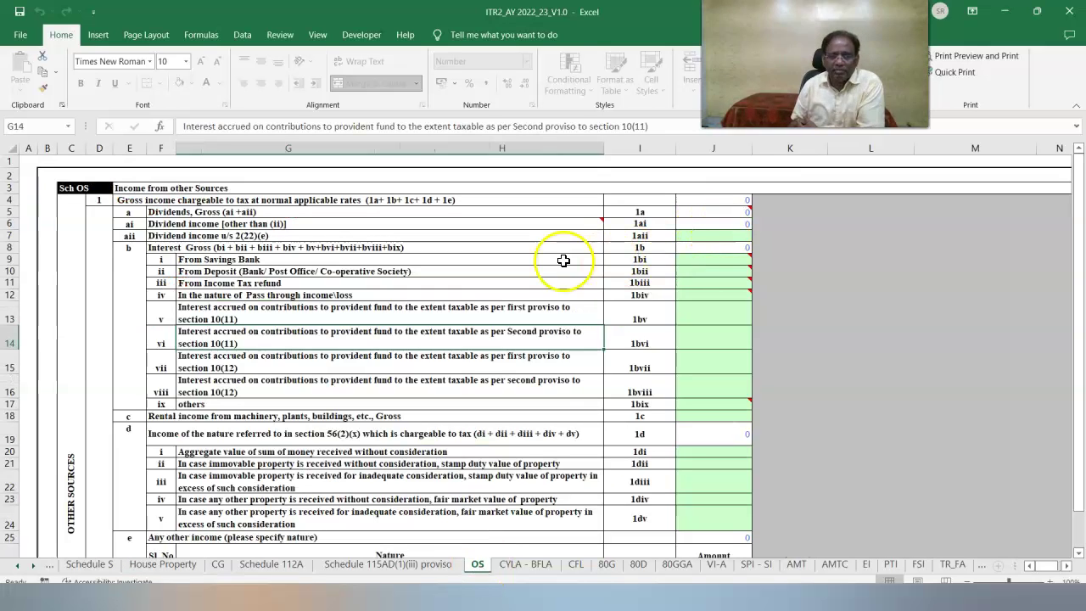
Enter interest of 37410 savings bank, 1000000 deposits and 9110 income tax refund.
left_click(709, 259)
type("37410")
left_click(857, 313)
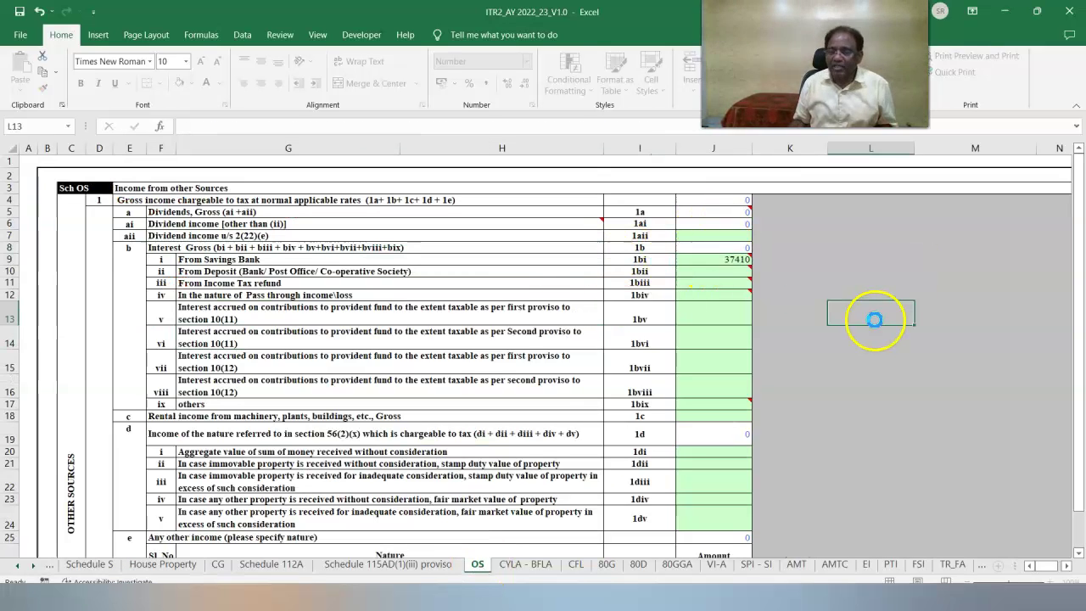
left_click(704, 269)
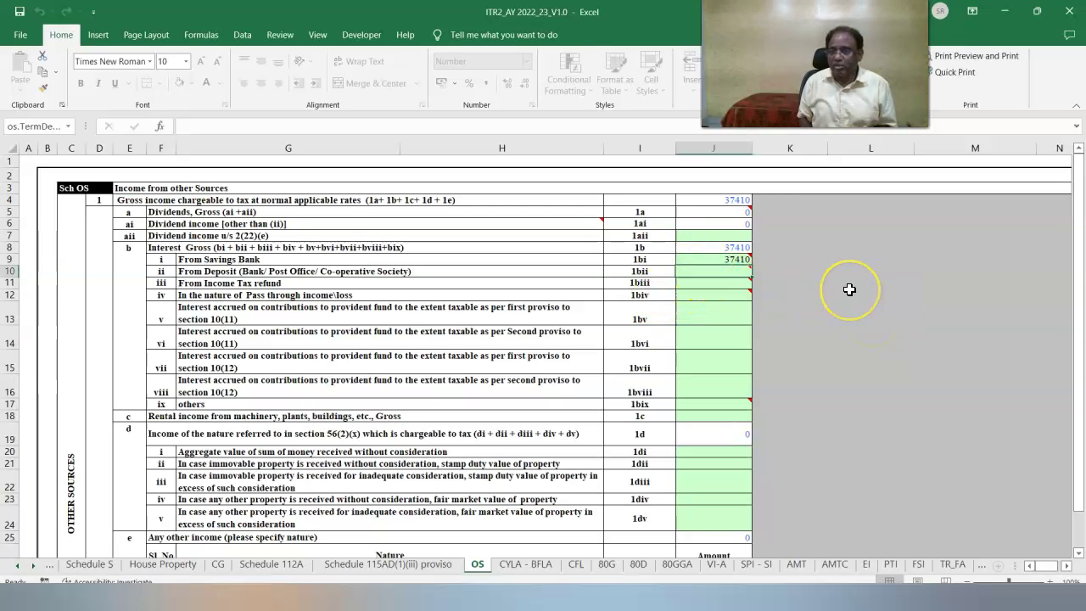
type("1000000")
left_click(867, 344)
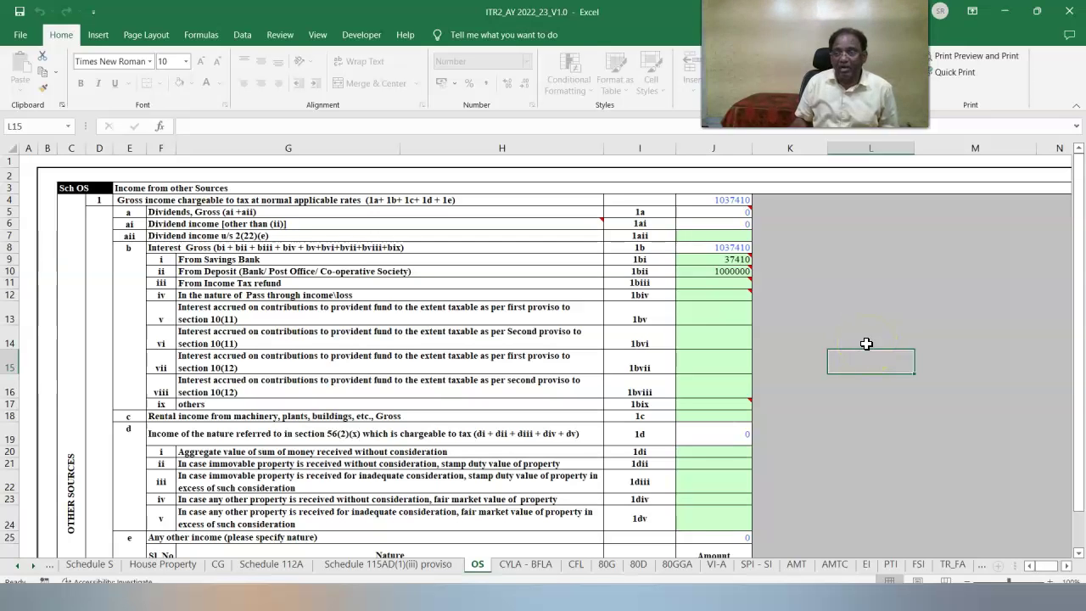
left_click(705, 283)
type("9110")
left_click(838, 329)
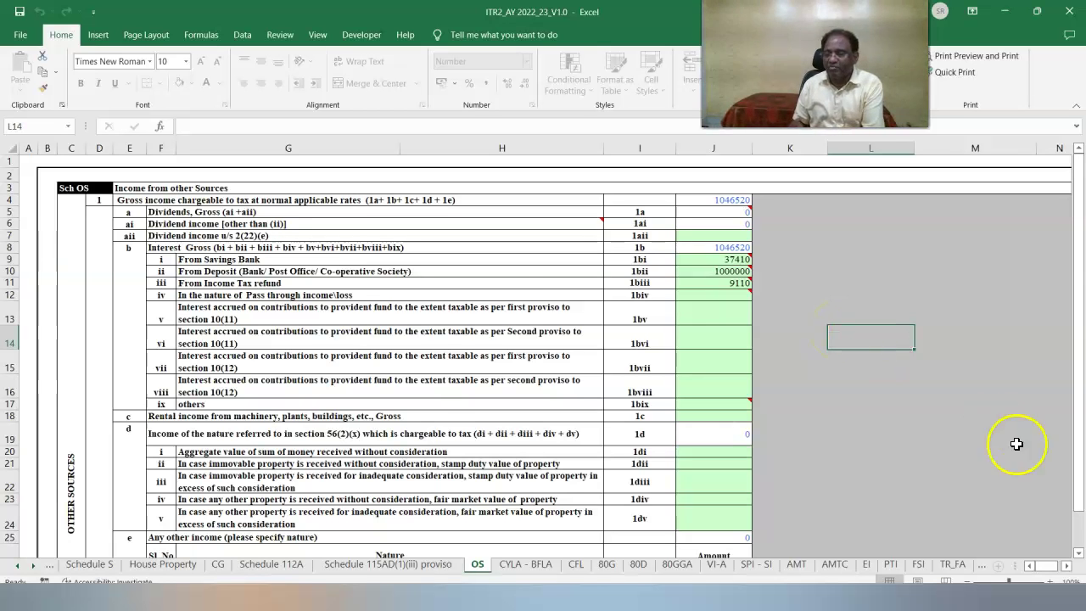
Validate the Other Sources sheet and move to the 80D sheet.
left_click(1080, 554)
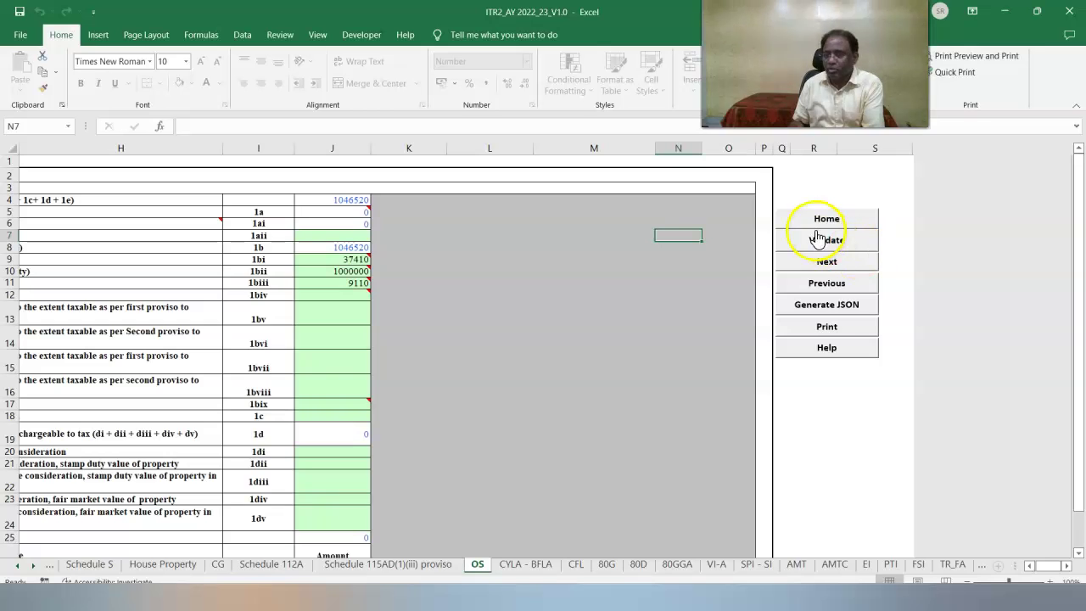
left_click(825, 241)
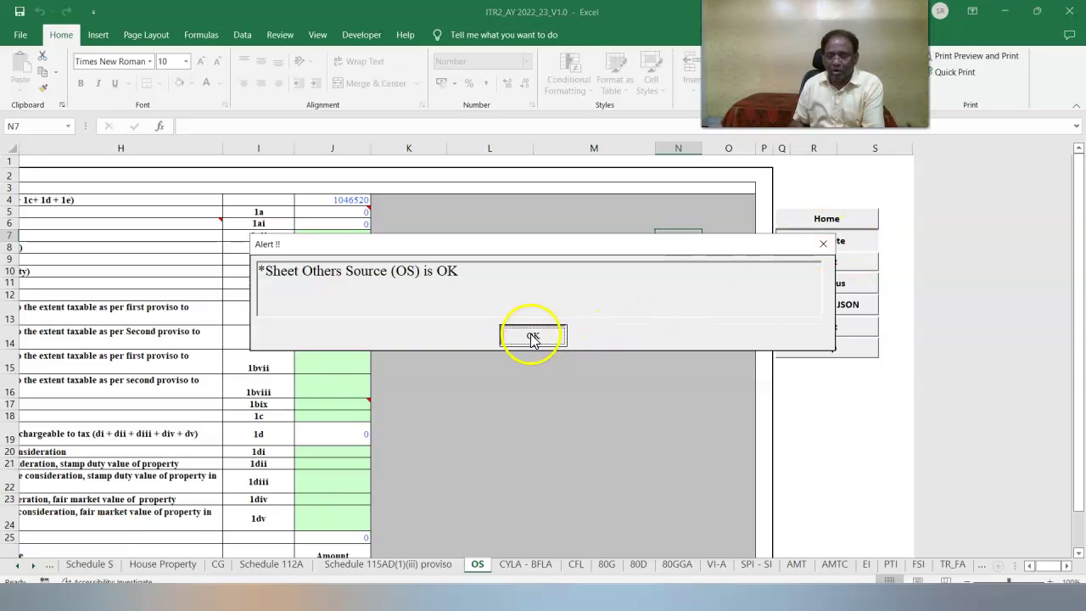
left_click(552, 341)
left_click(638, 564)
left_click(561, 201)
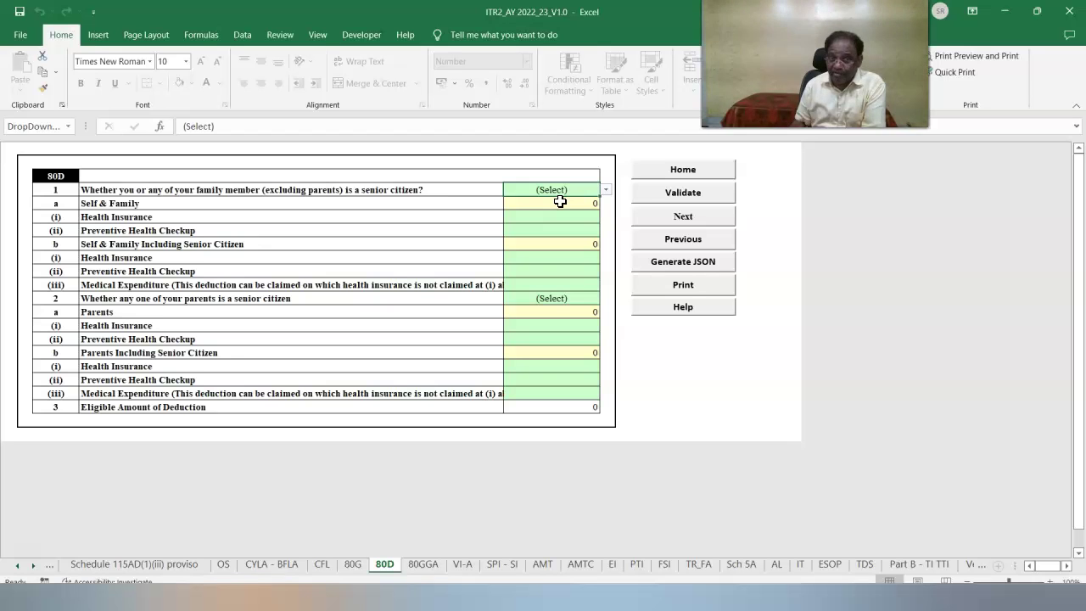
On 80D, answer No for self senior citizen, Yes for parents, and validate.
left_click(605, 190)
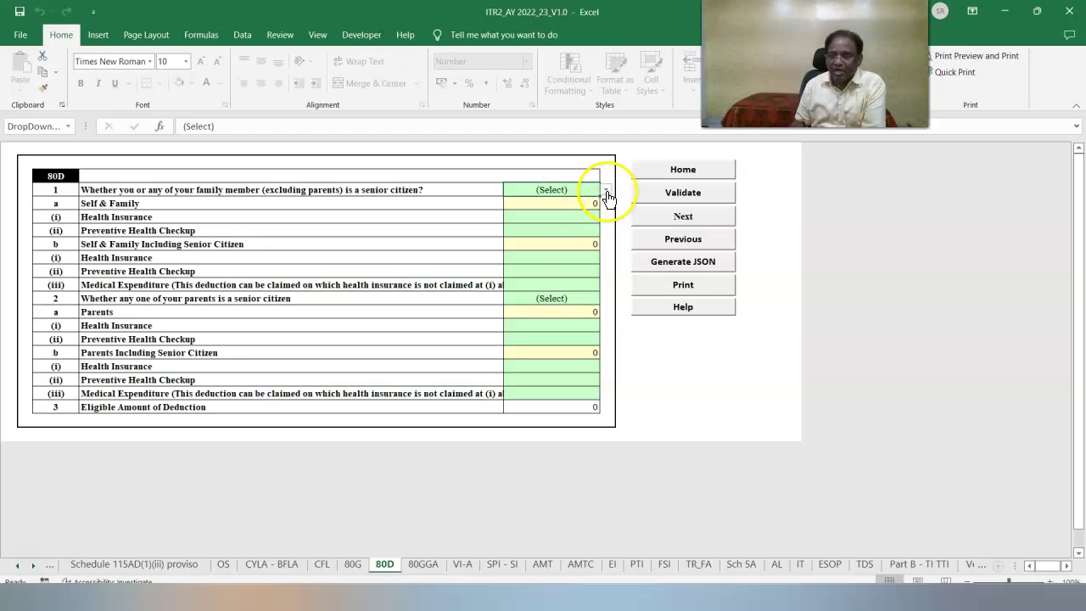
left_click(530, 222)
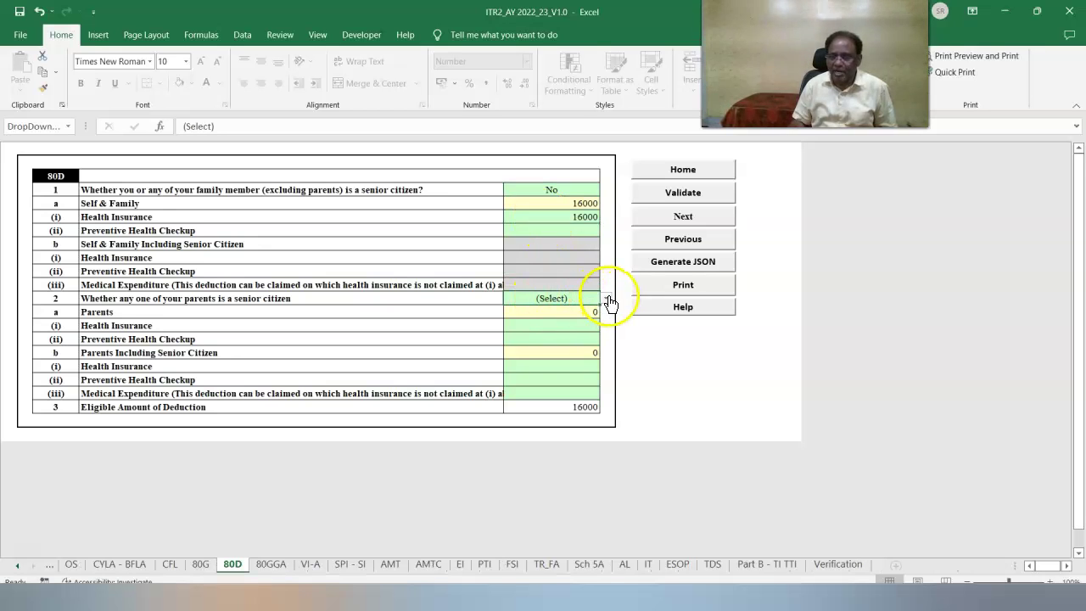
left_click(604, 299)
left_click(548, 324)
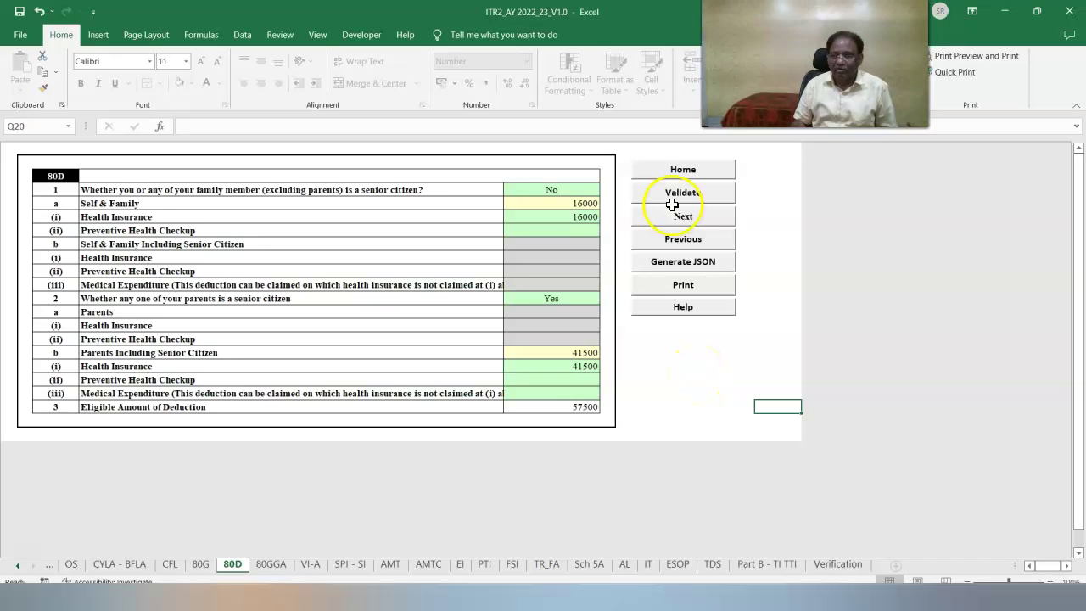
left_click(679, 193)
left_click(532, 334)
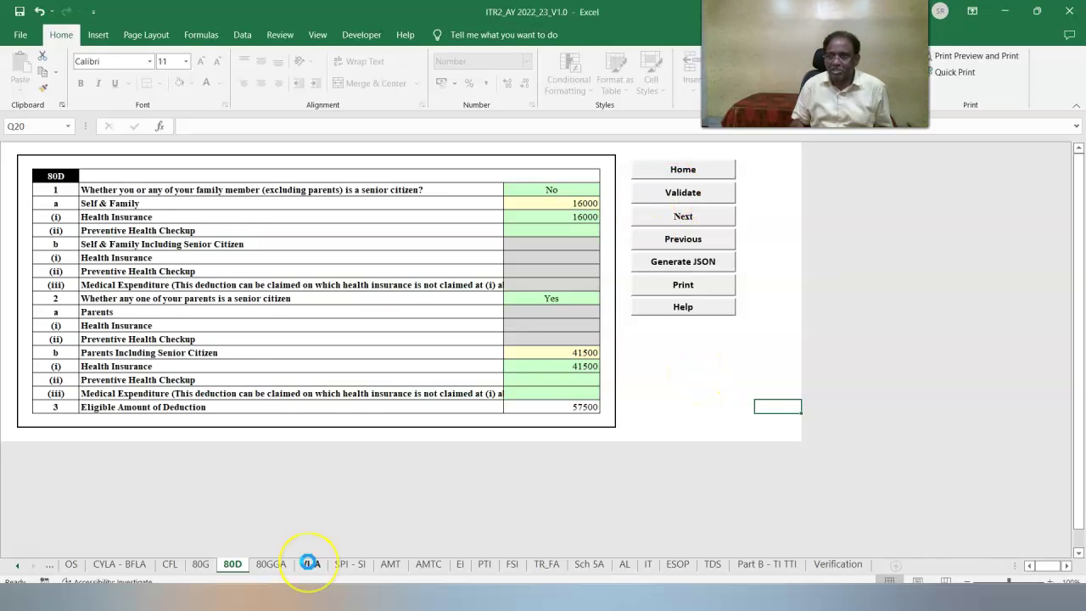
left_click(310, 564)
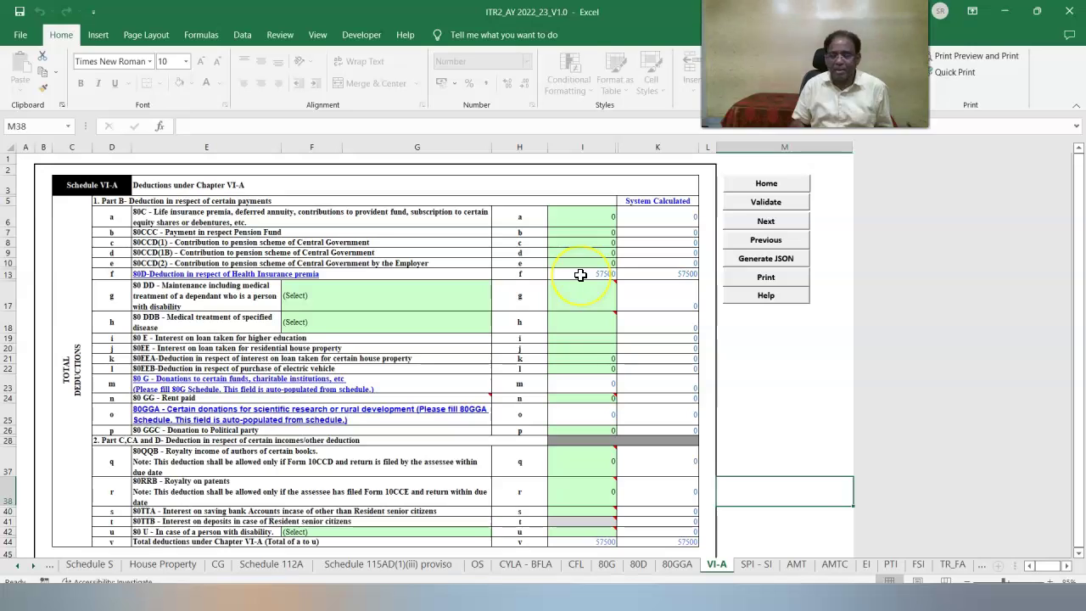
On VI-A, claim 150000 under 80C, 40000 under 80CCD(1B), 37410 under 80TTA, and validate.
left_click(580, 215)
type("1500")
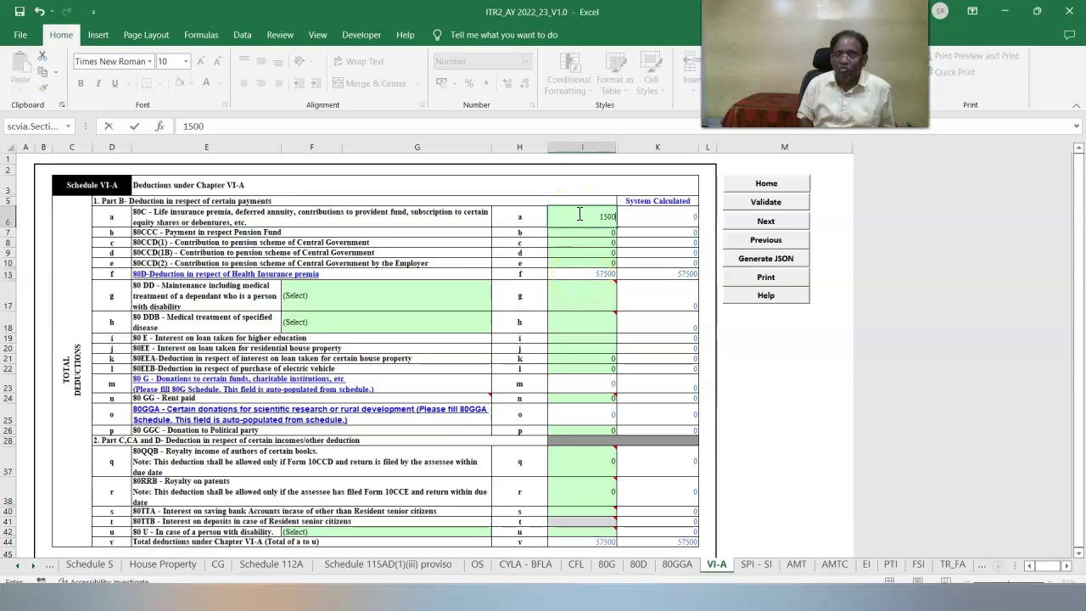
type("00")
key("Return")
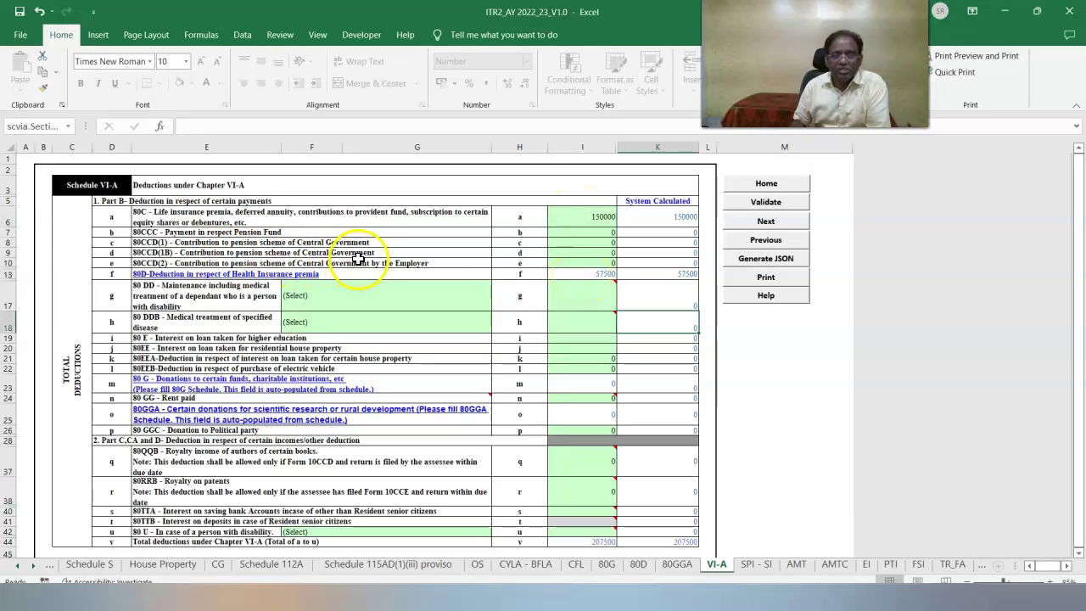
left_click(584, 252)
type("40000")
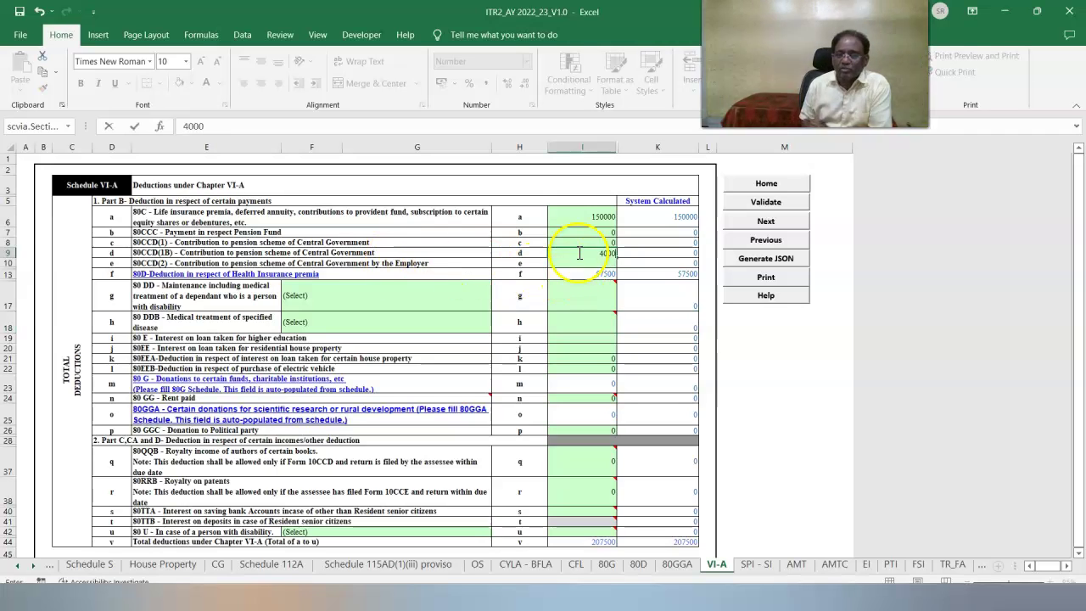
key("Return")
type("37410")
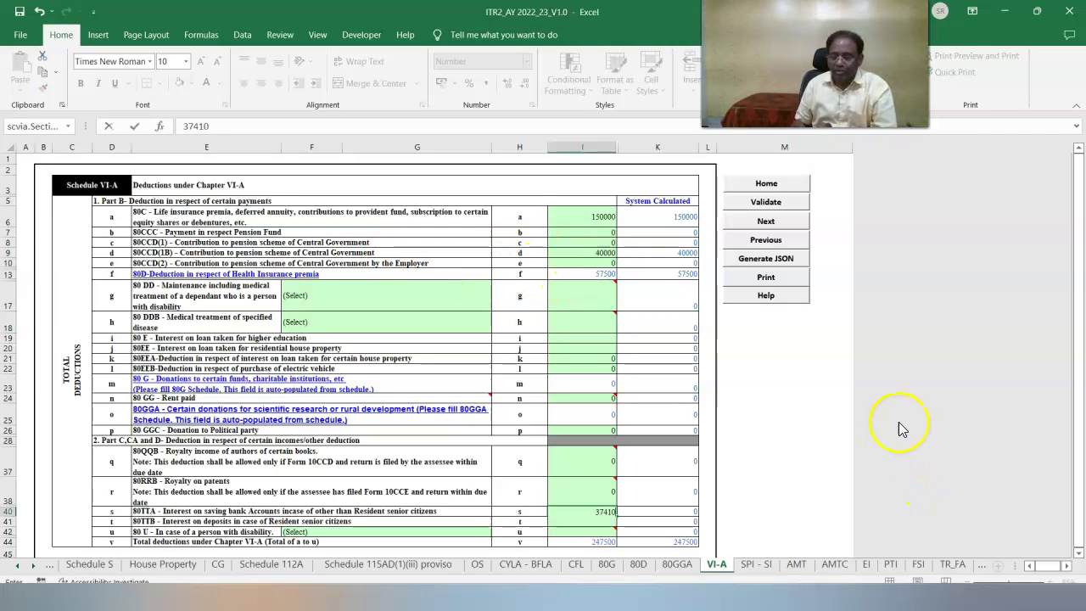
left_click(721, 399)
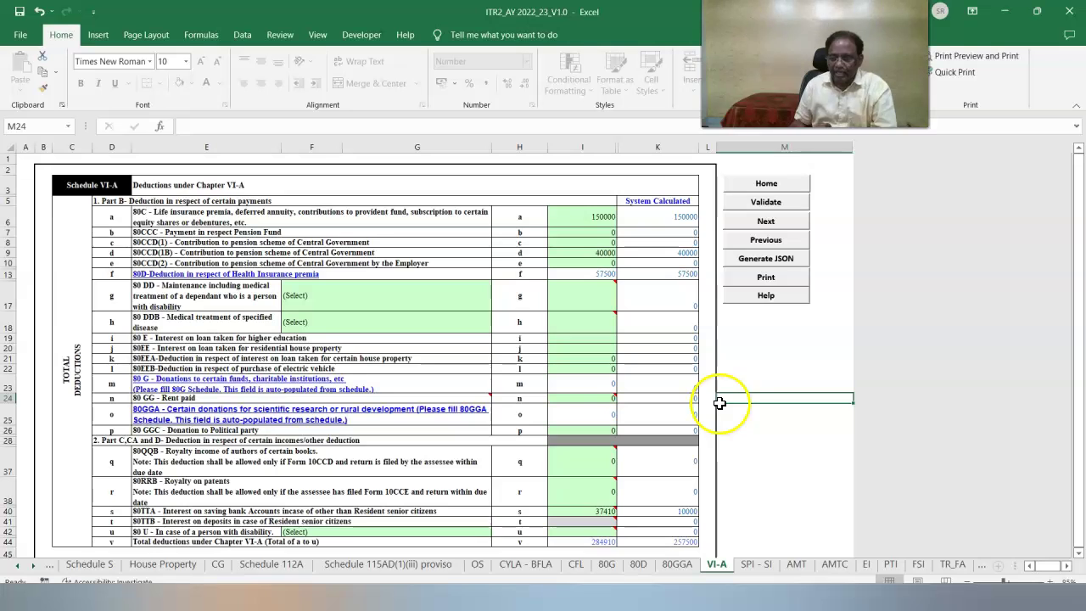
left_click(764, 203)
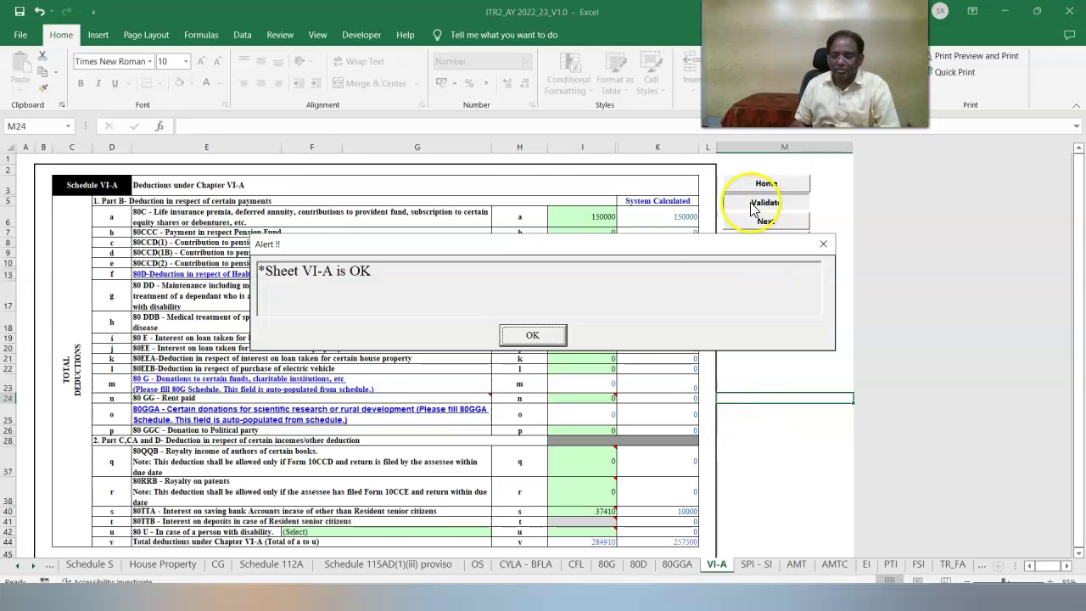
key("Return")
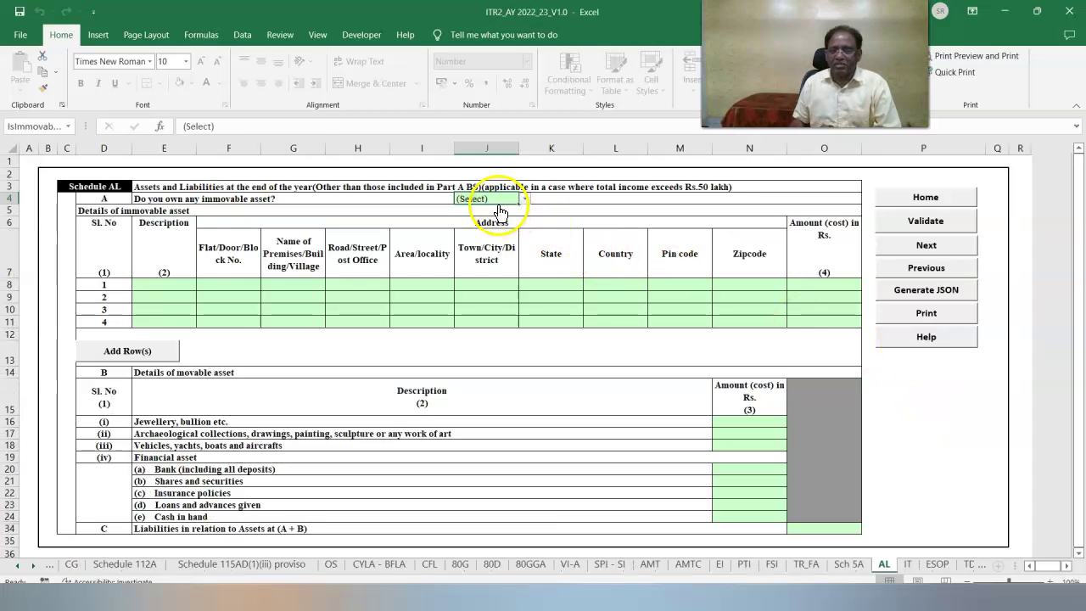
left_click(525, 200)
left_click(472, 219)
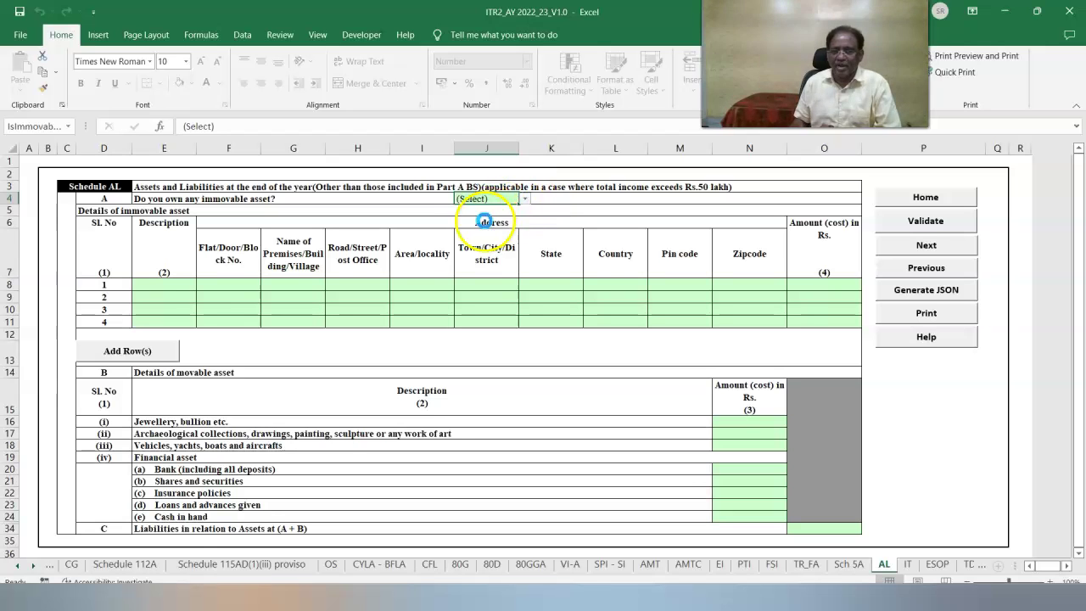
left_click(234, 288)
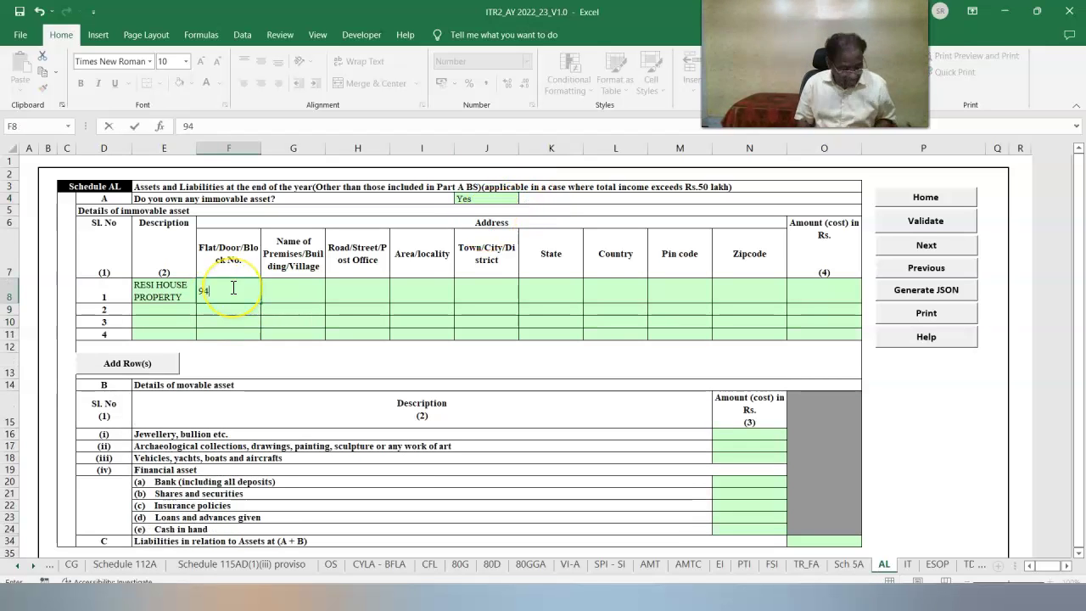
left_click(472, 292)
type("PUNE")
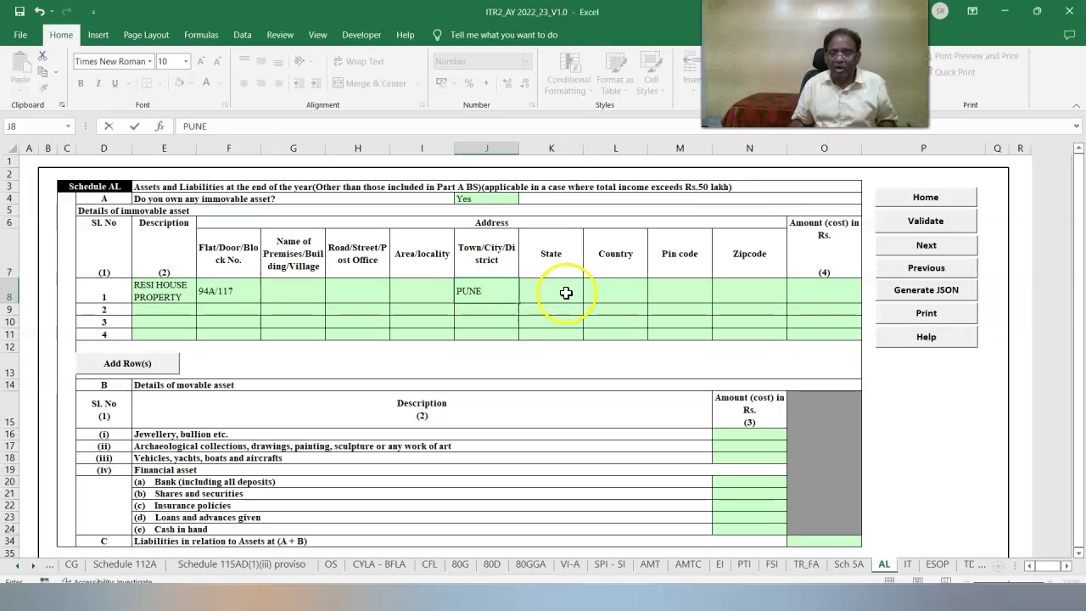
Set the first property's state to 19-MAHARASHTRA, pin code 412105 and cost 81000.
left_click(682, 291)
left_click(587, 298)
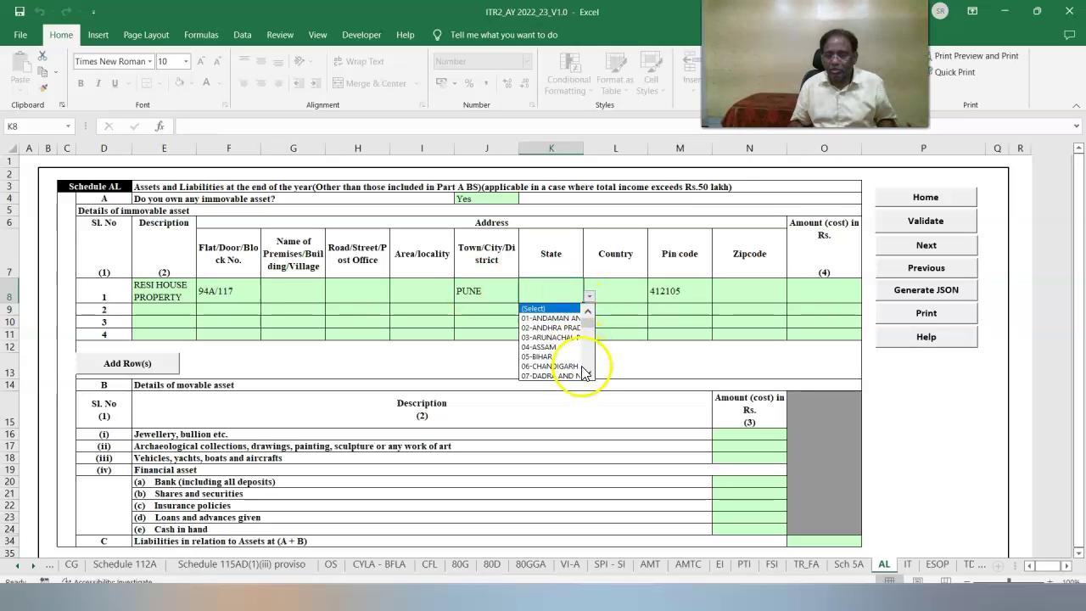
left_click(587, 374)
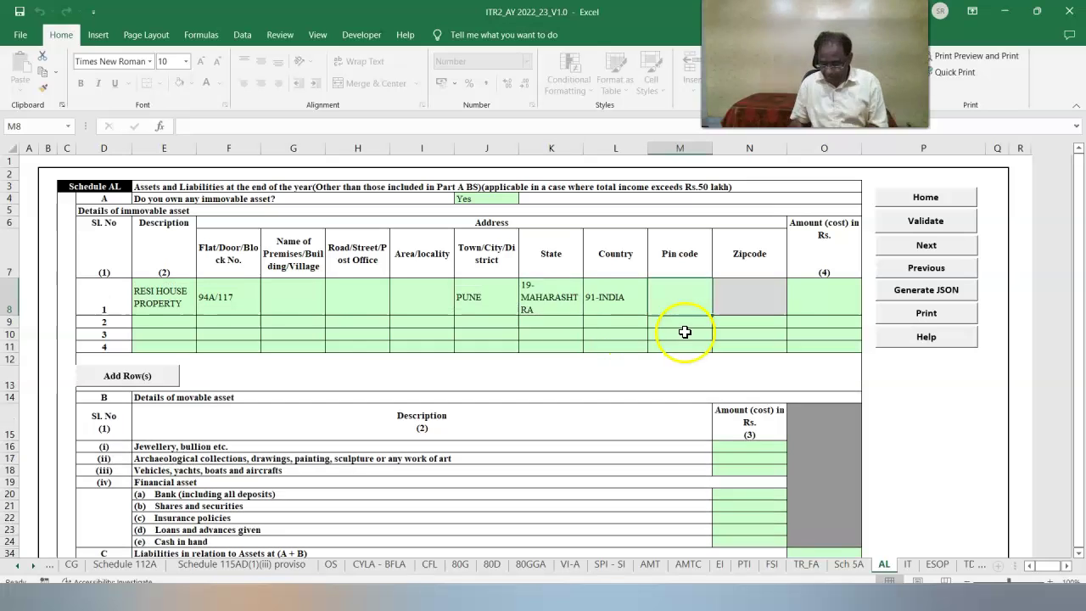
type("412105")
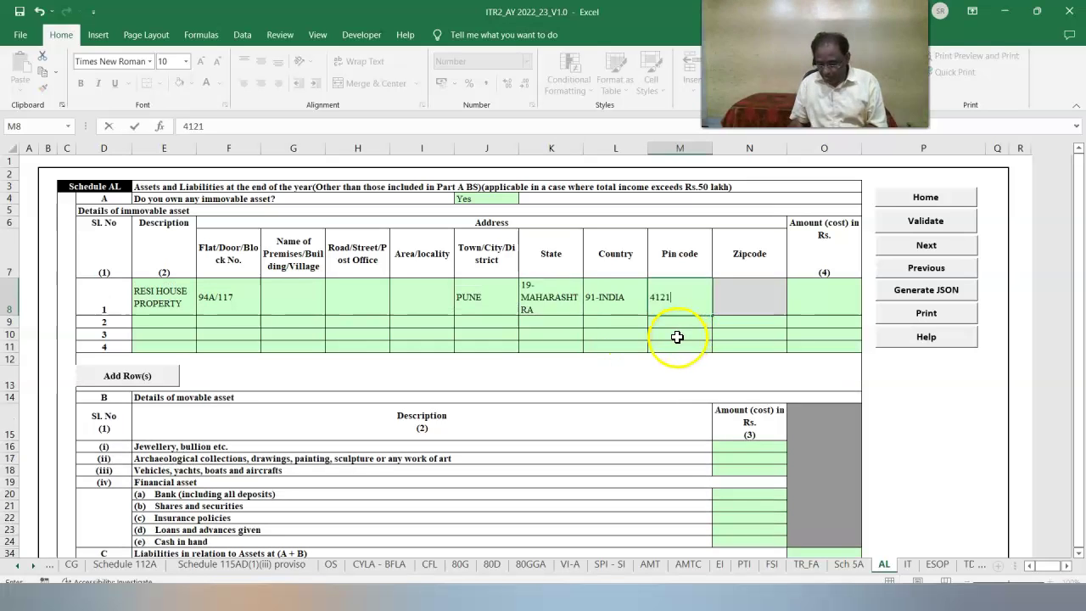
left_click(431, 299)
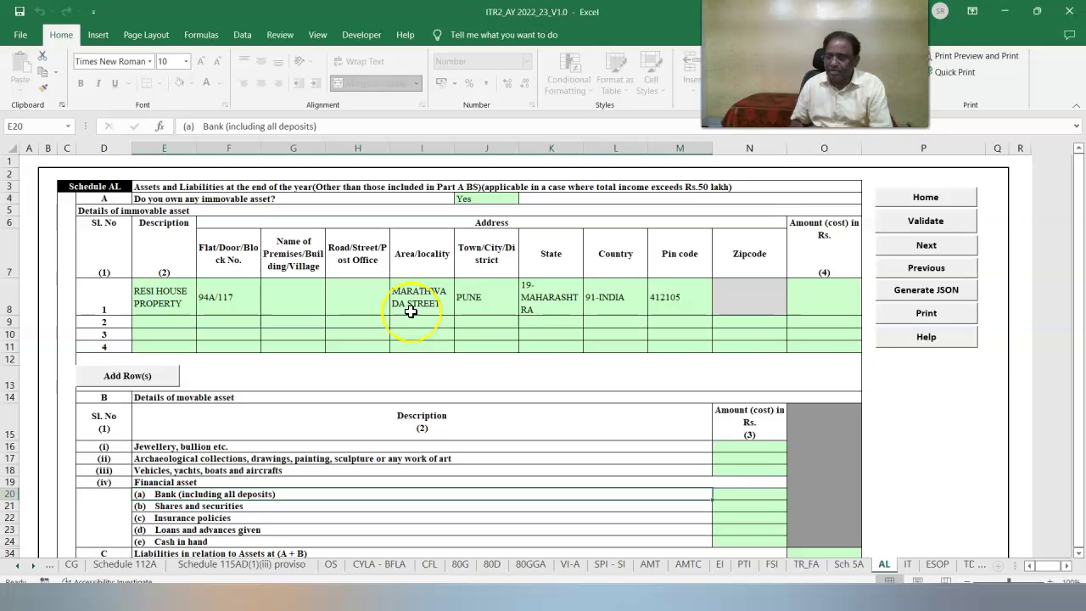
left_click(815, 288)
type("81")
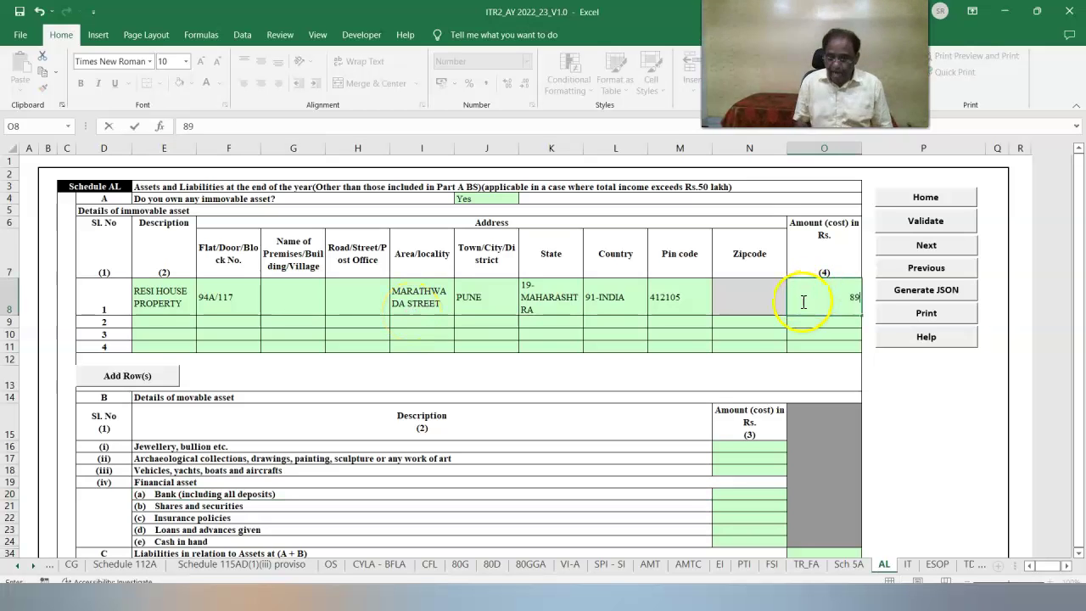
type("000")
Enter 42000 in the jewellery amount cell.
left_click(743, 445)
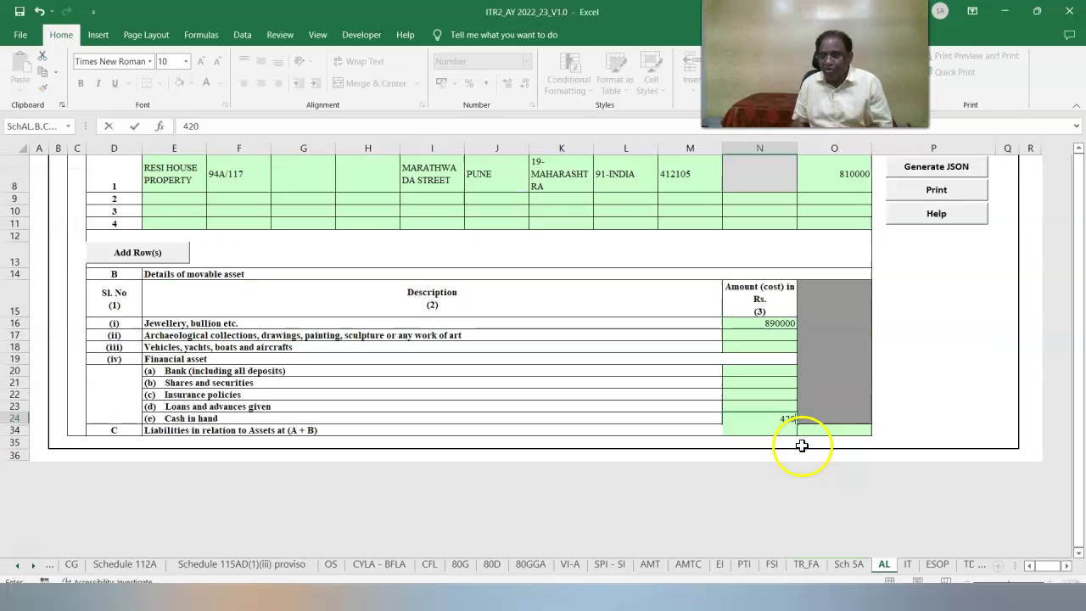
type("42000")
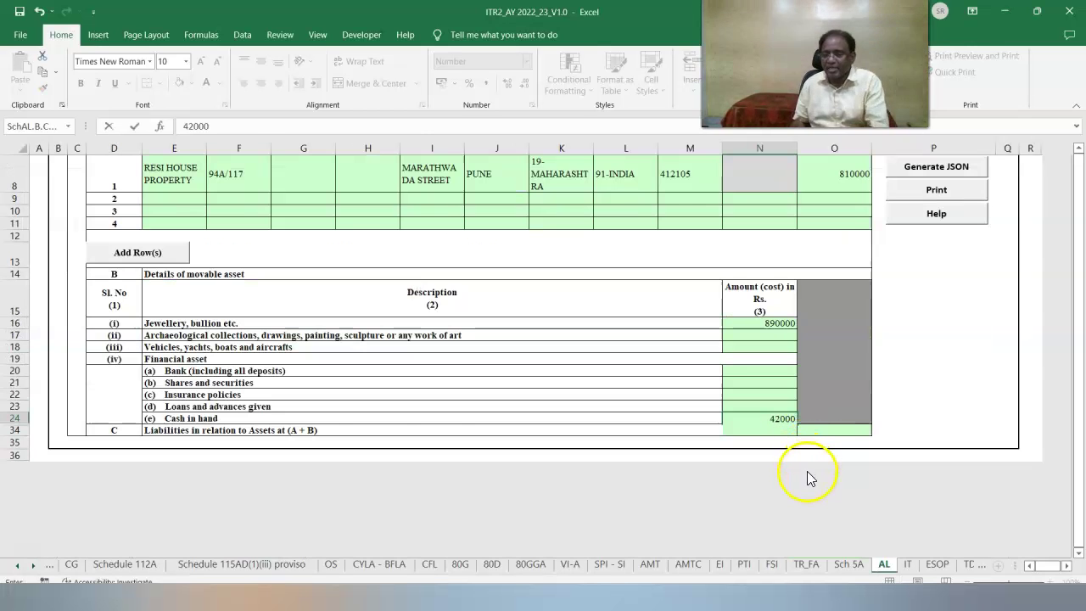
scroll(828, 473, "up", 2)
Give the plot of land state 09-DELHI and pin code 110005, and start typing town NEW DELHI.
left_click(201, 290)
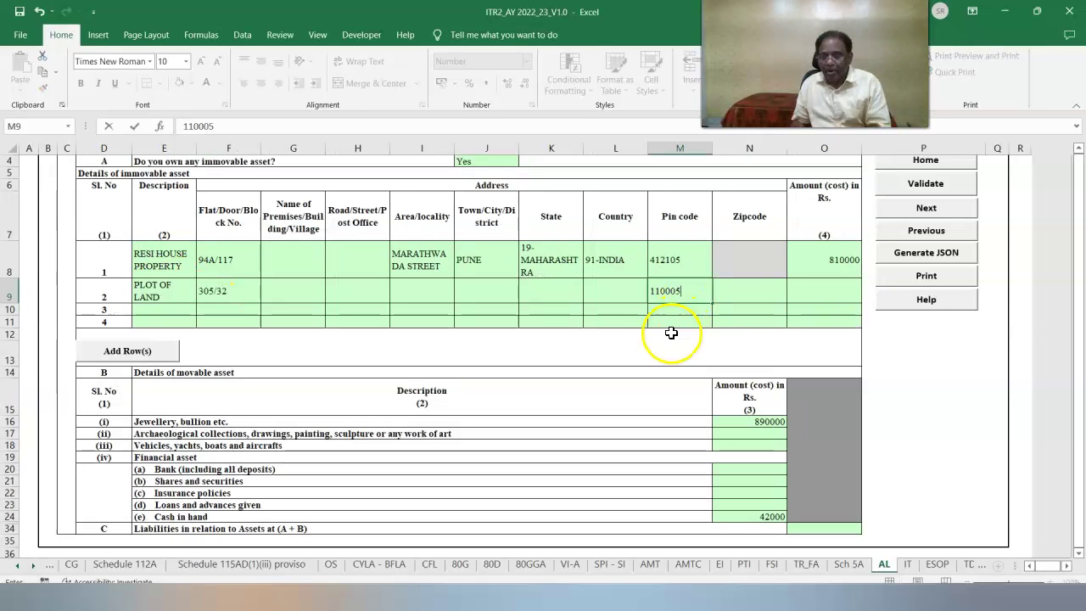
left_click(670, 335)
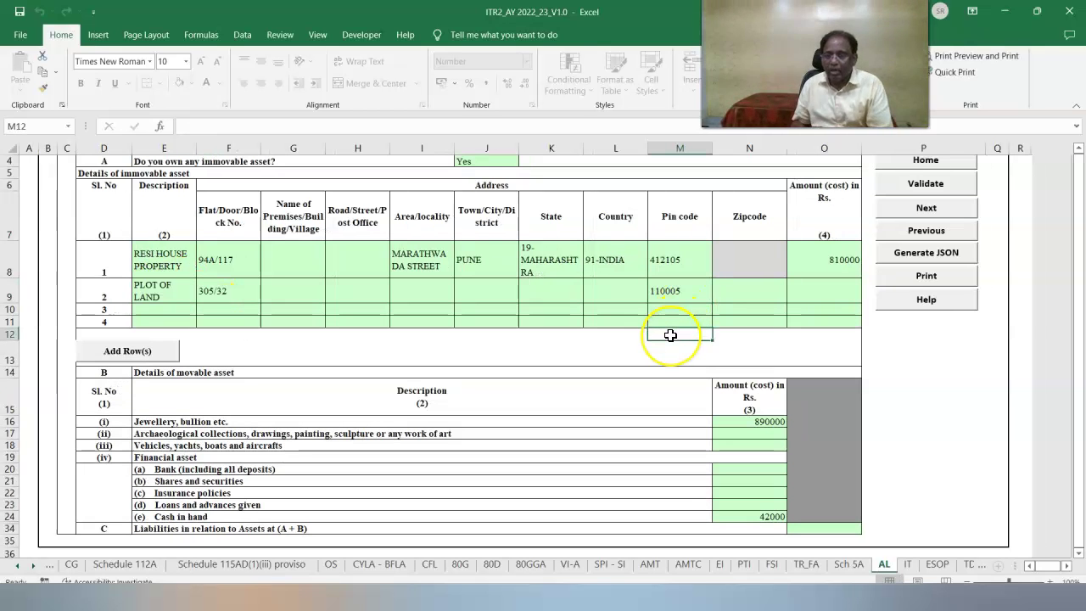
left_click(658, 294)
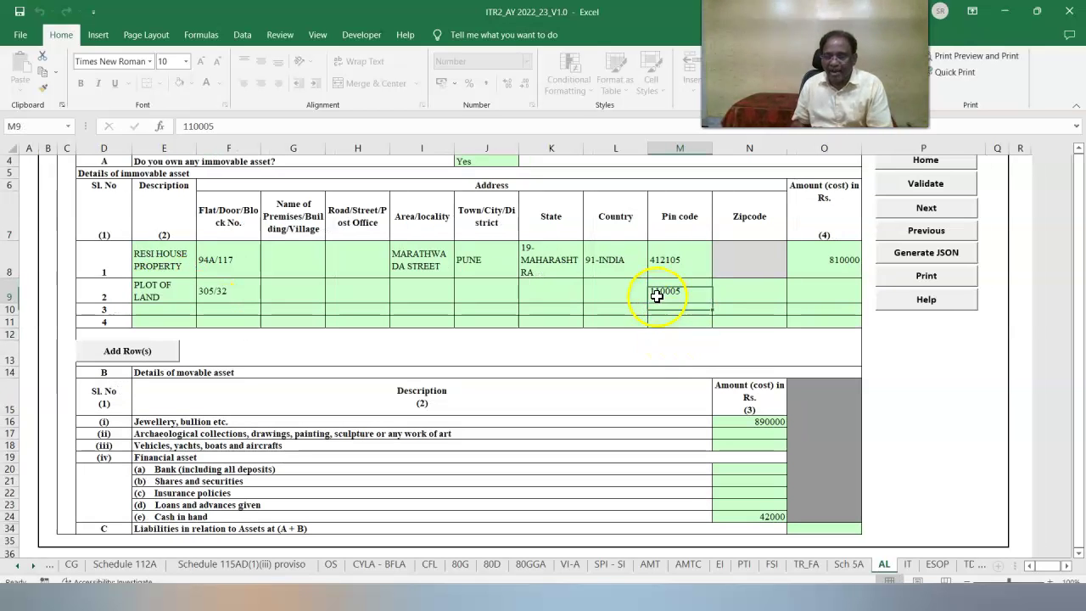
left_click(580, 293)
left_click(588, 297)
scroll(588, 339, "down", 1)
left_click(558, 367)
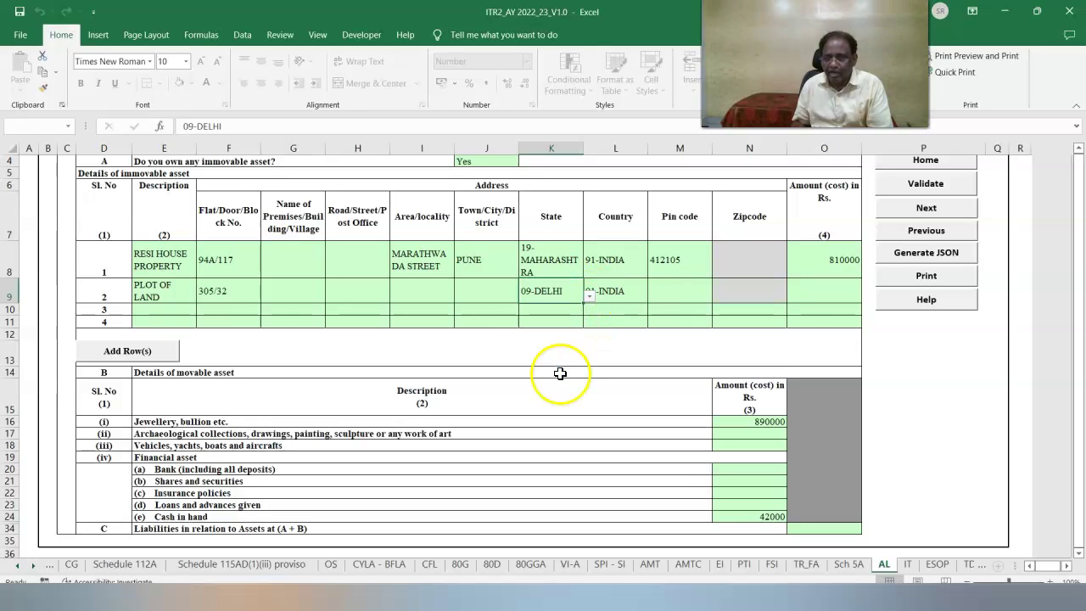
left_click(679, 291)
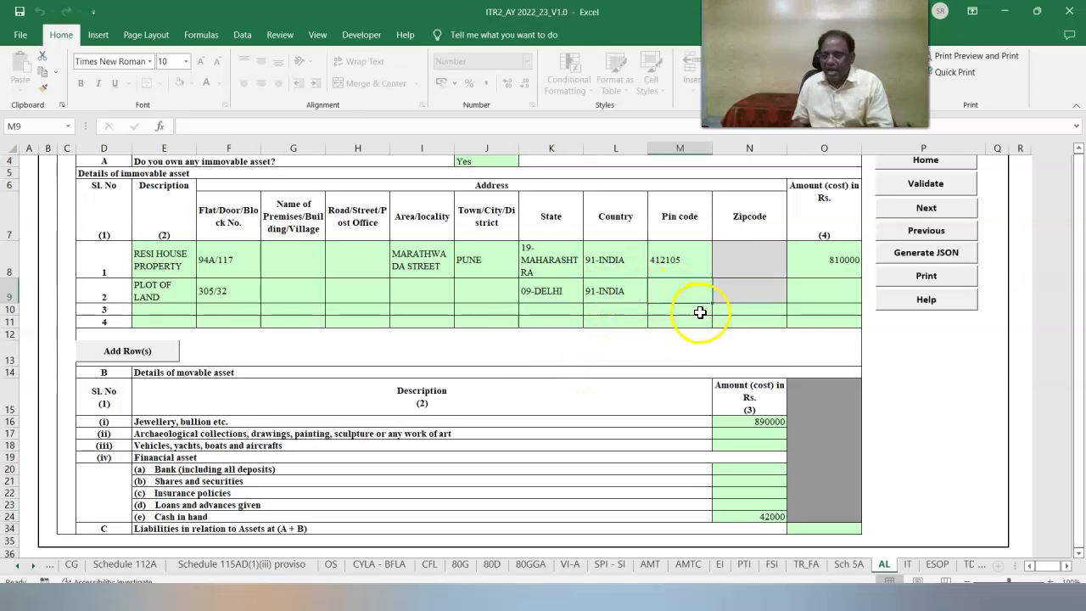
type("110005")
left_click(490, 293)
type("NEW D")
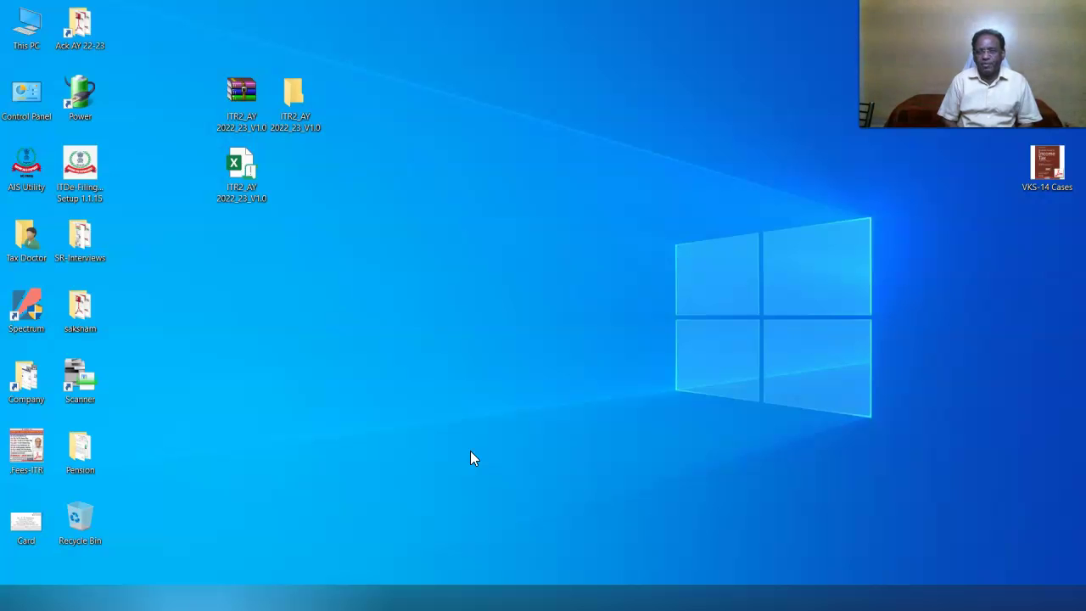
Relaunch the ITR2_AY 2022_23_V1.0 workbook from its desktop icon using Open.
left_click(456, 433)
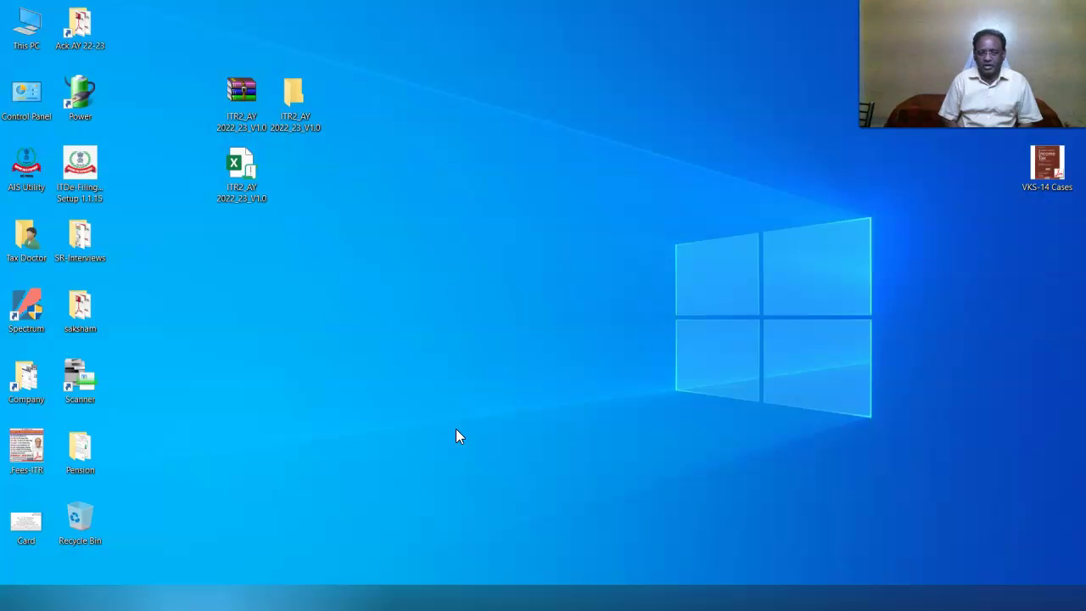
left_click(238, 185)
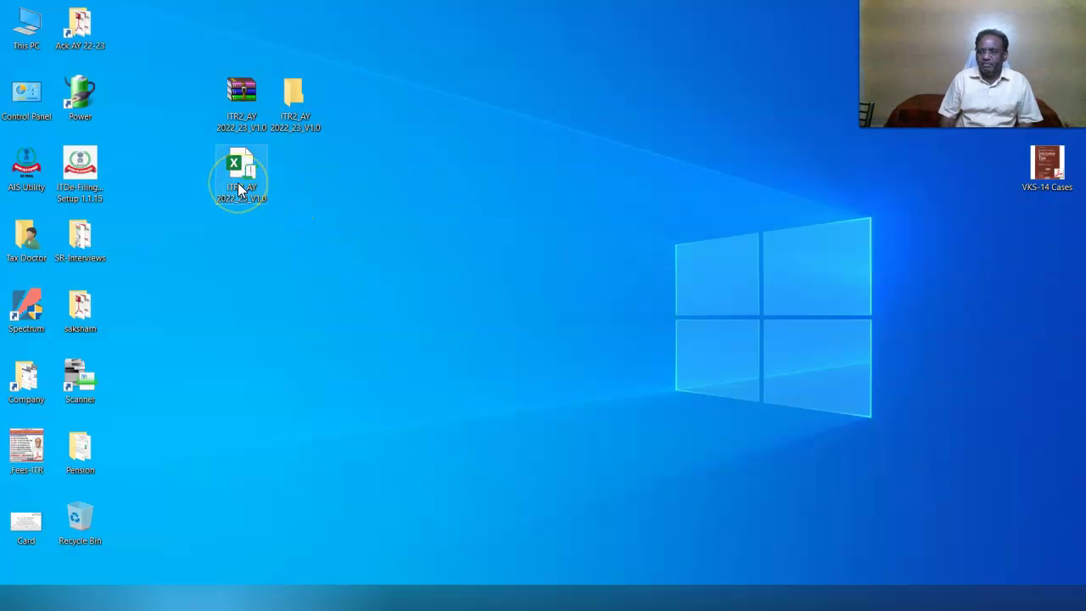
right_click(238, 188)
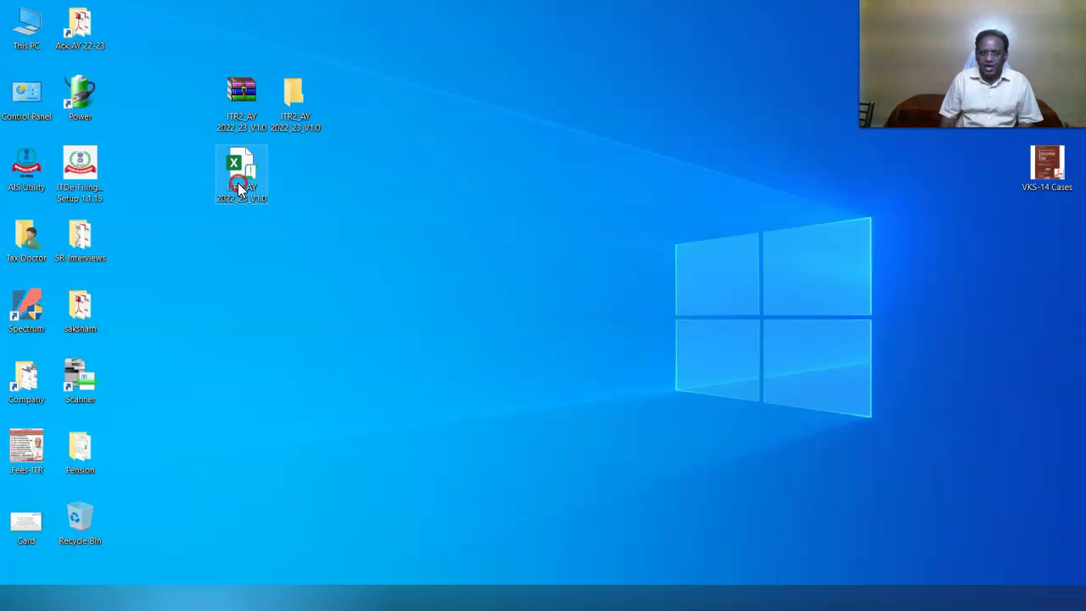
left_click(265, 190)
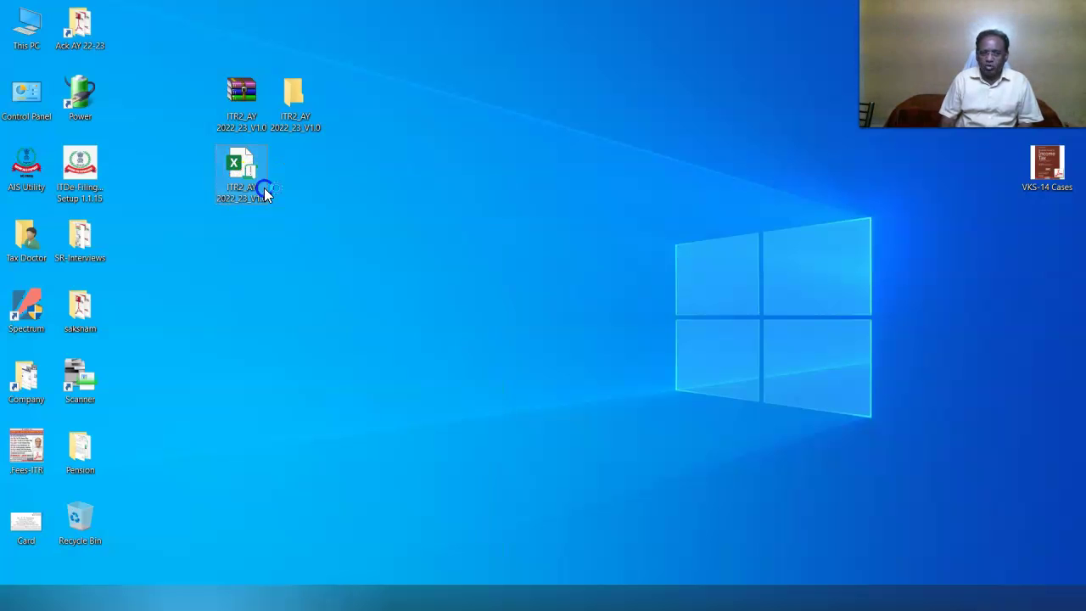
scroll(988, 362, "down", 3)
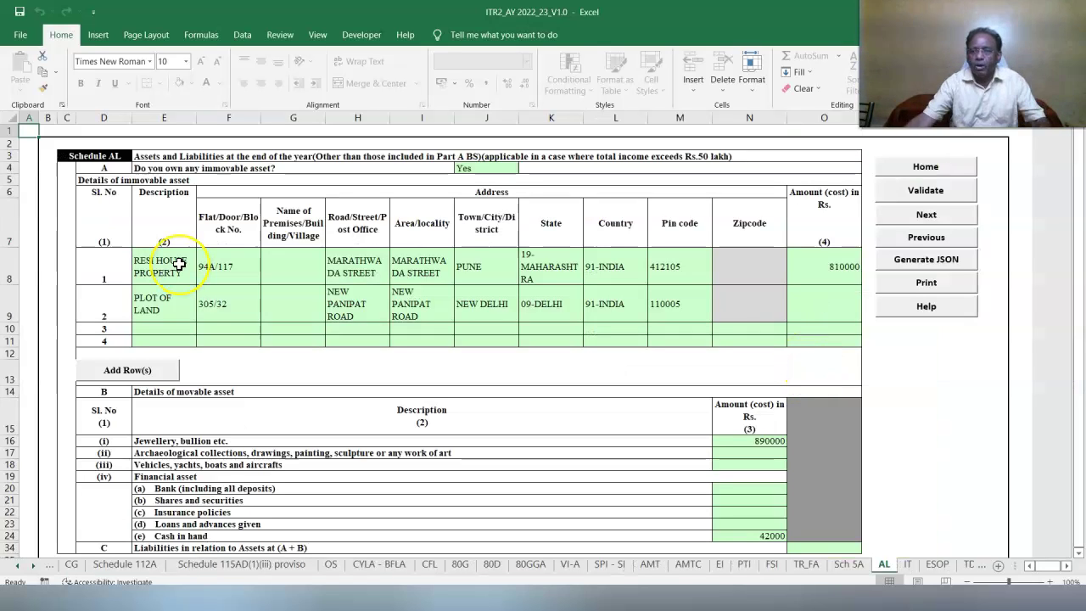
Enter 200000 as the plot of land's cost and 42000 as cash in hand.
left_click(837, 313)
type("200000")
left_click(750, 439)
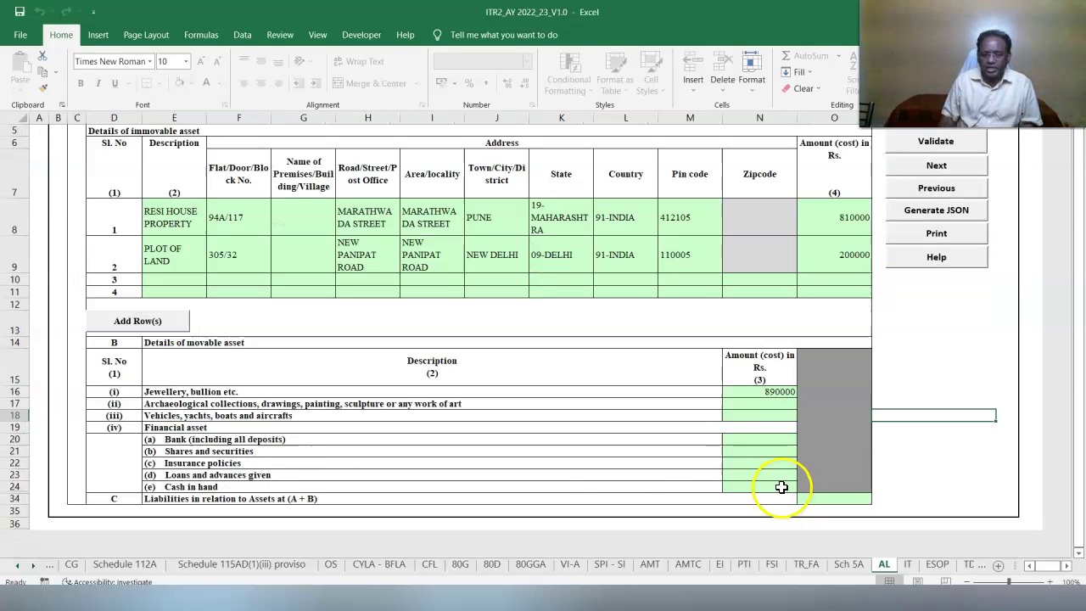
left_click(781, 488)
type("42000")
left_click(915, 476)
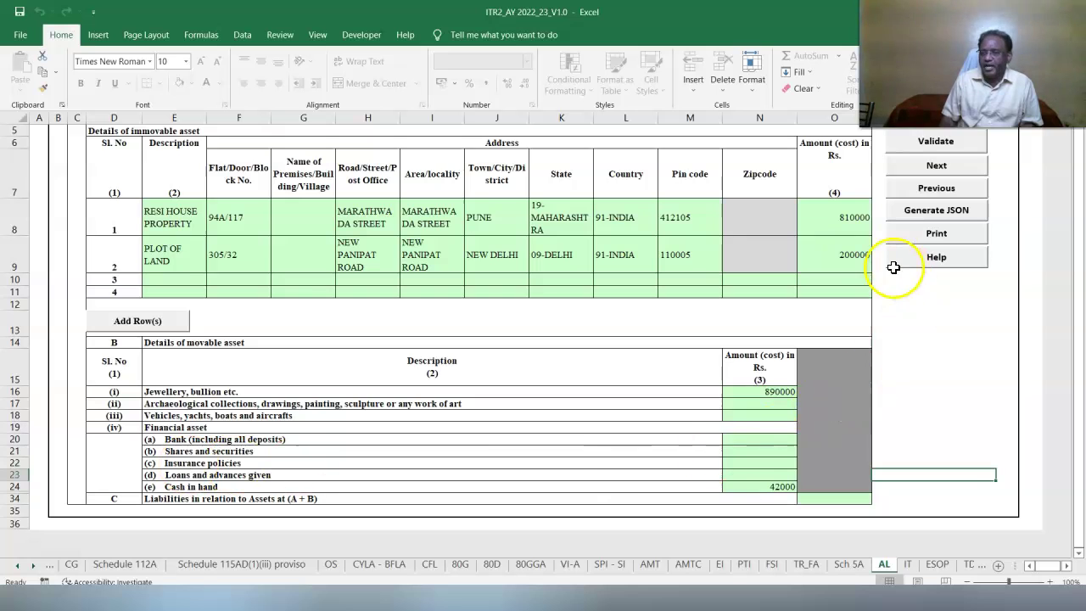
Enter 0 for collections, vehicles, deposits, shares, insurance and loans, then validate Schedule AL.
left_click(775, 404)
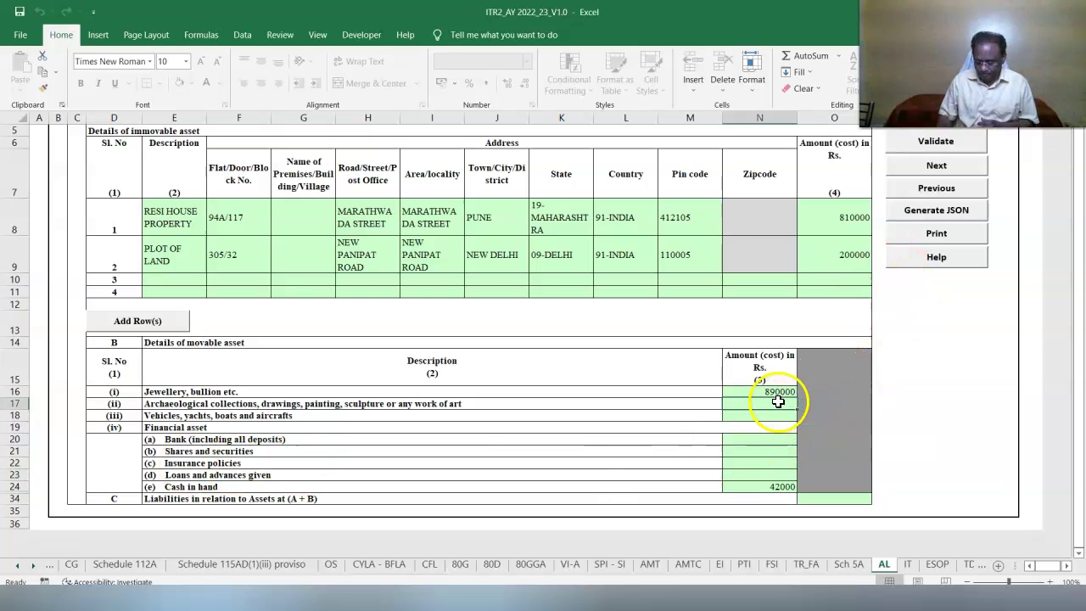
type("0")
left_click(770, 424)
type("0")
left_click(756, 440)
type("0")
left_click(753, 451)
type("0")
left_click(755, 462)
type("0")
left_click(796, 487)
type("0")
key("Return")
left_click(1078, 552)
left_click(1079, 552)
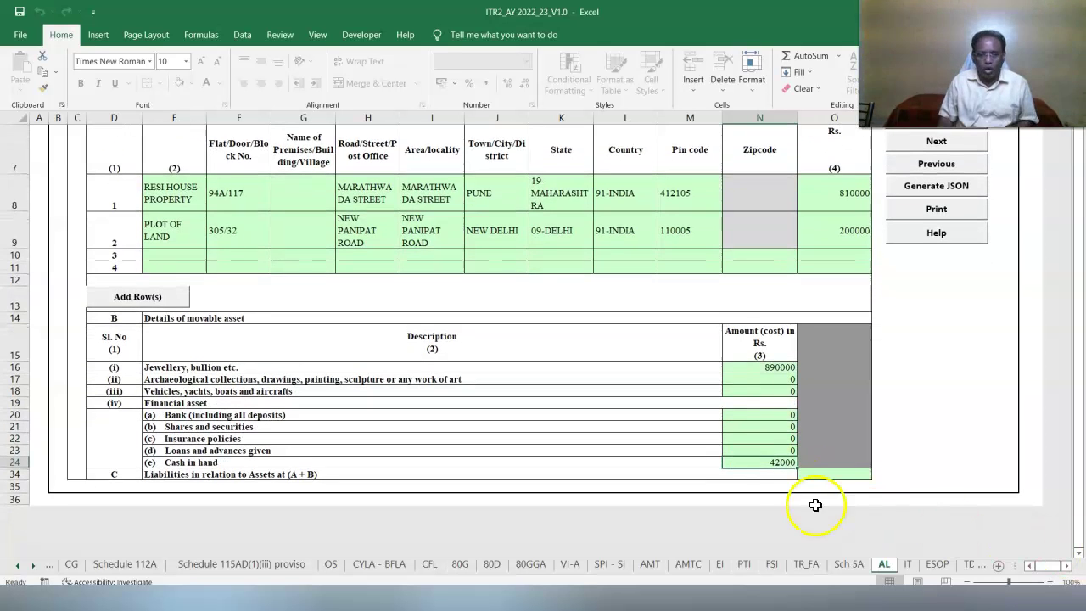
left_click(840, 475)
scroll(1072, 359, "up", 2)
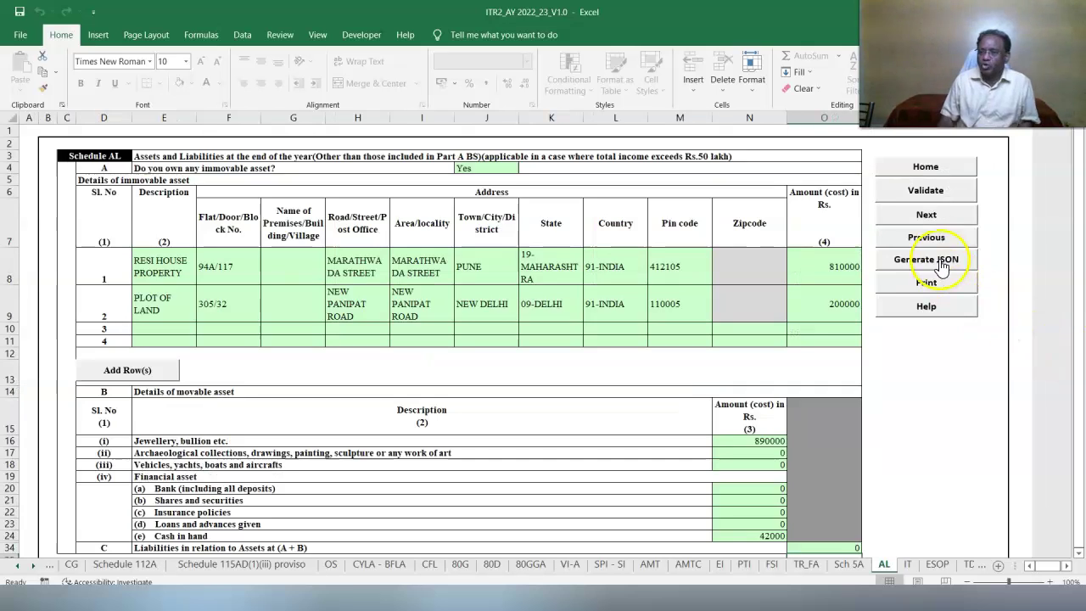
left_click(923, 197)
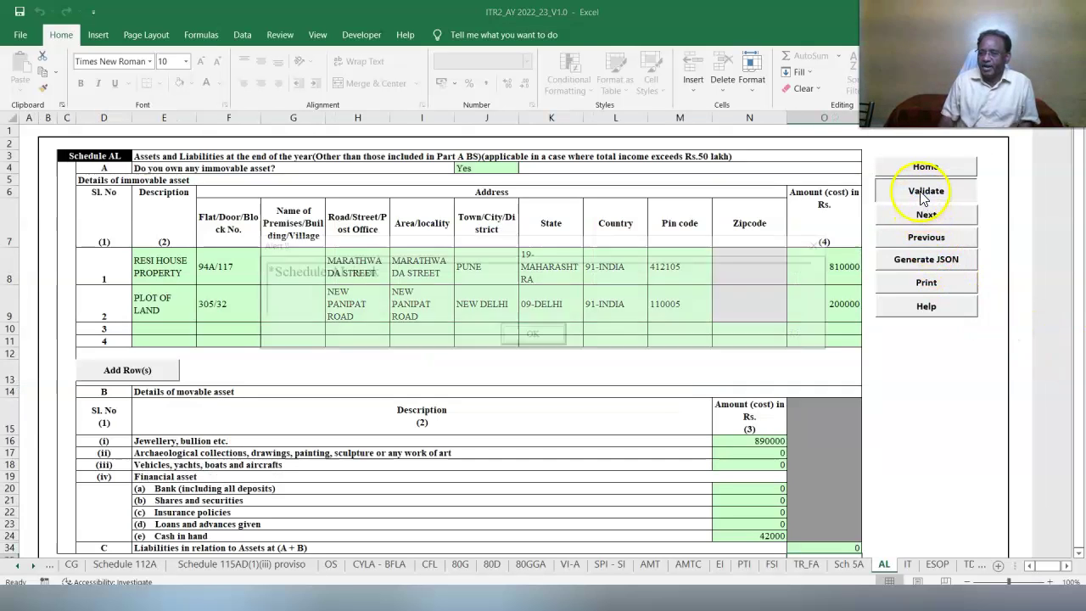
Enter the first IT challan: BSR 0005641, dated 12/09/2021, serial 000, amount 40000.
left_click(907, 565)
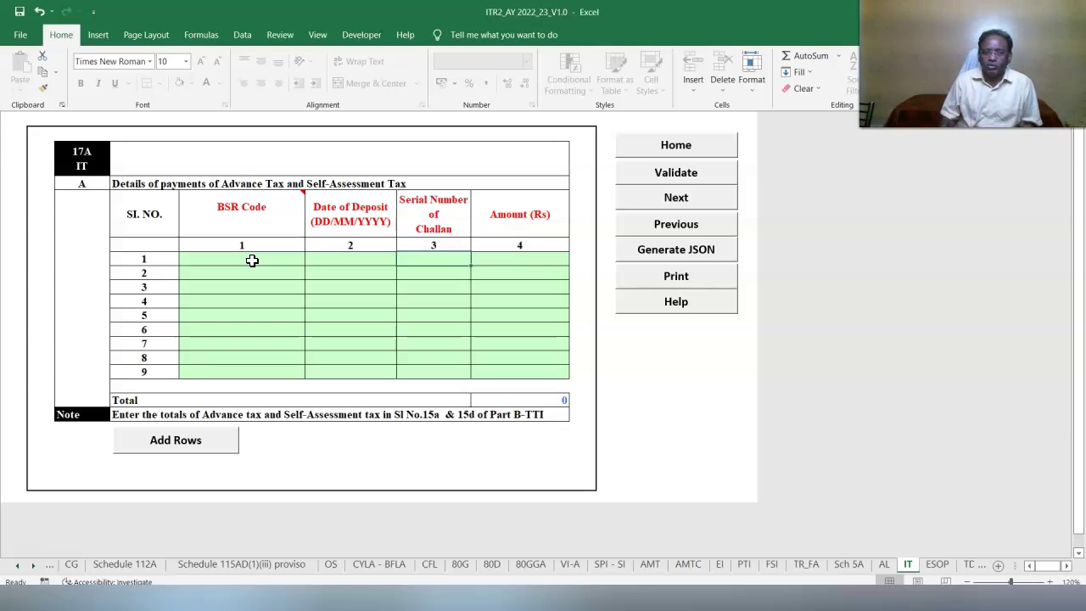
left_click(252, 261)
type("0005641")
left_click(351, 261)
type("12/09/")
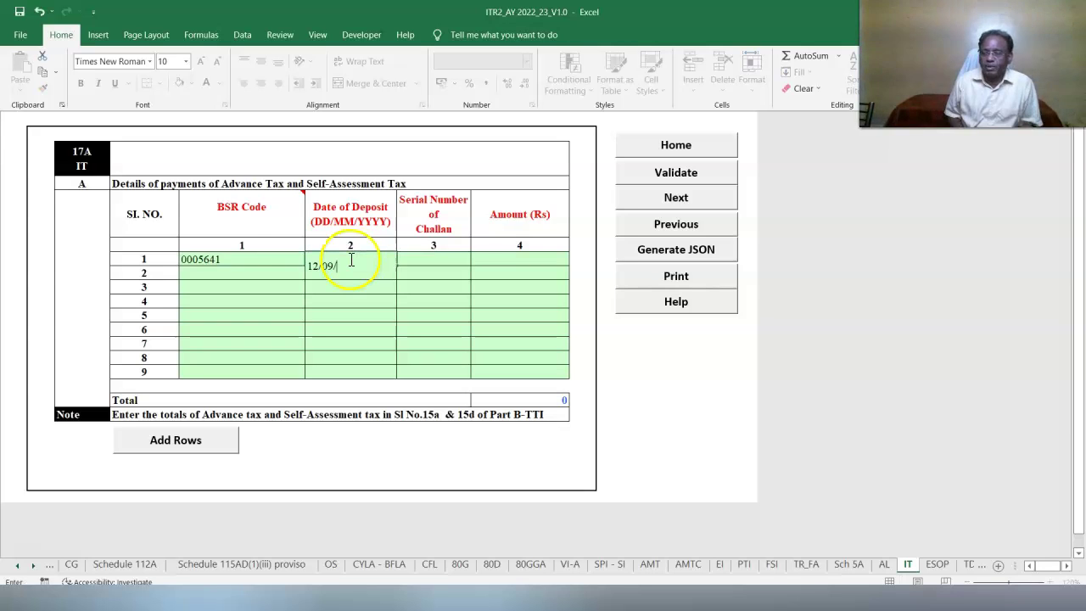
type("2021")
left_click(432, 261)
type("00036")
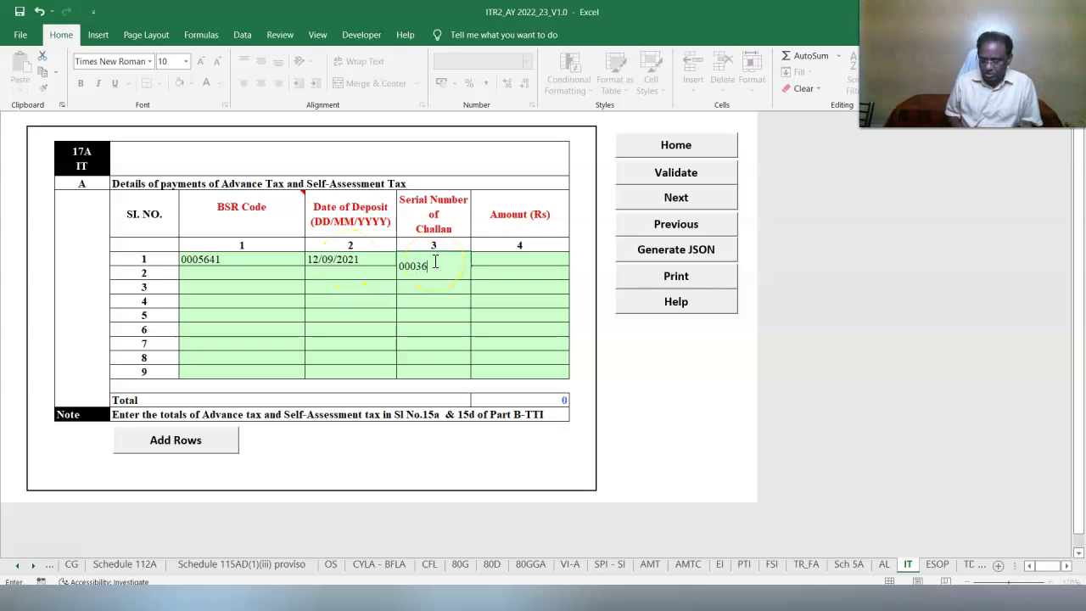
left_click(521, 374)
left_click(514, 260)
type("40000")
key("Return")
Add the second tax payment of 106000 and validate the IT sheet.
left_click(219, 273)
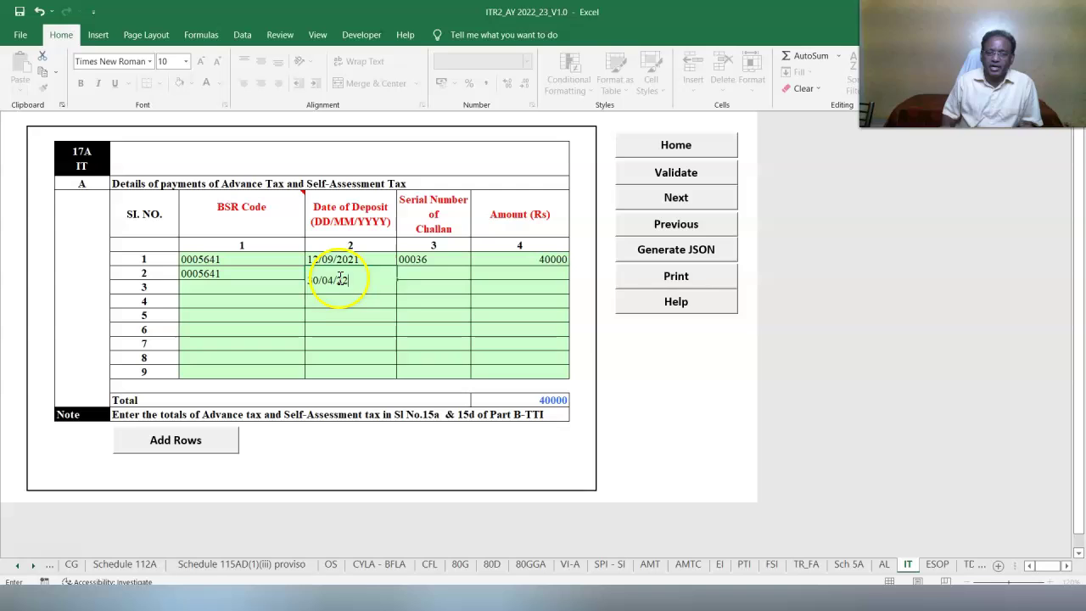
key("Return")
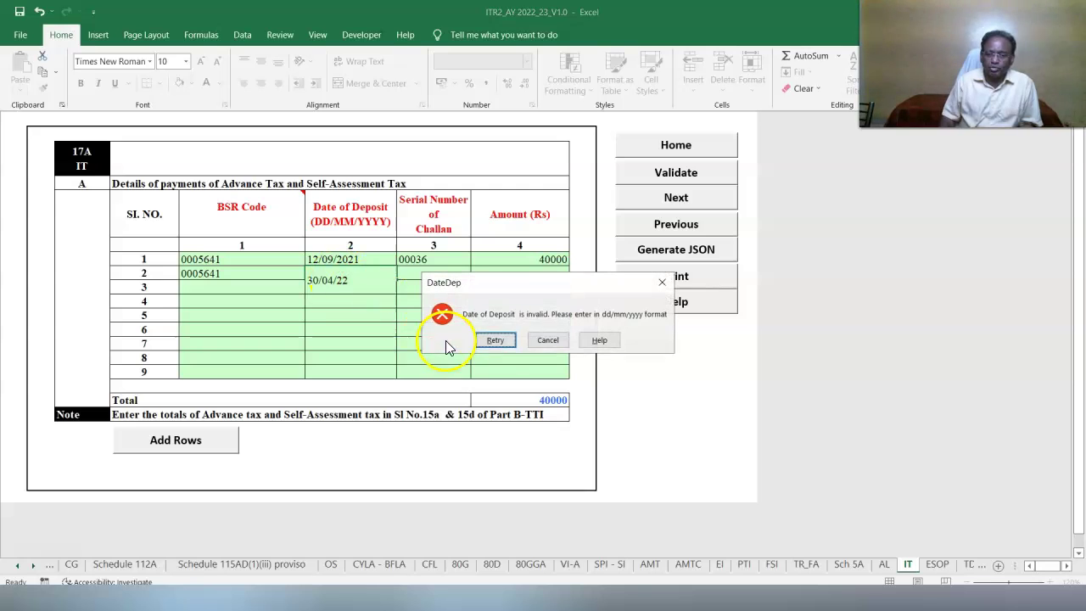
left_click(493, 345)
type("106000")
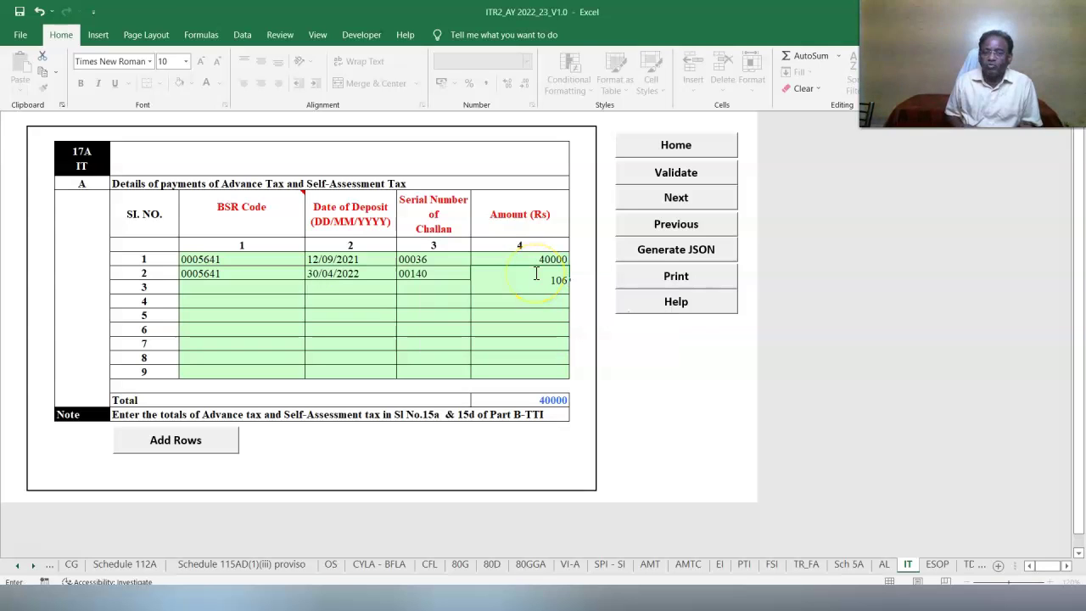
left_click(619, 416)
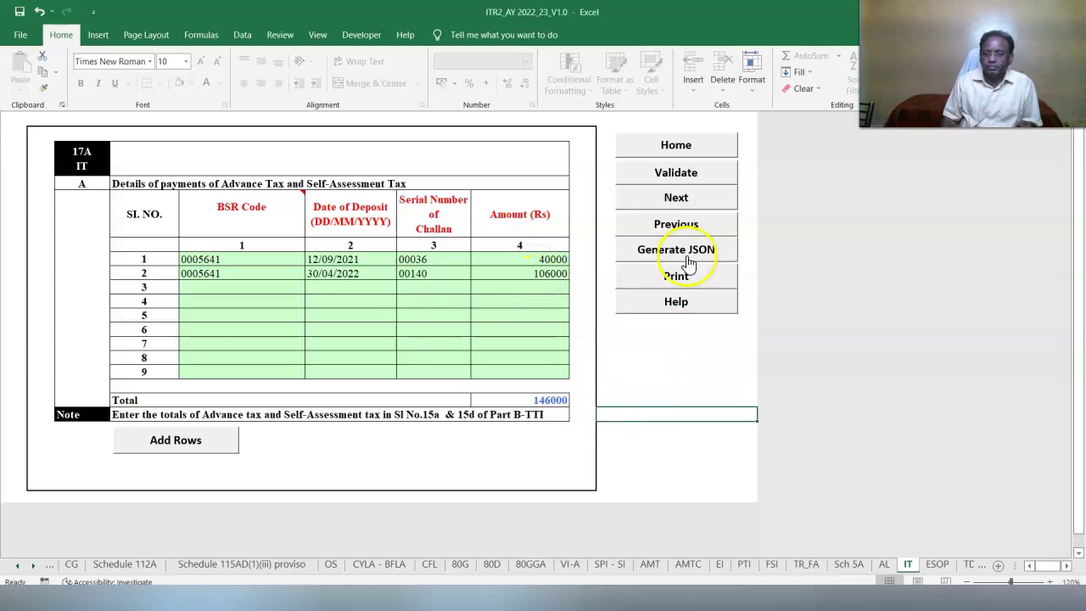
left_click(662, 175)
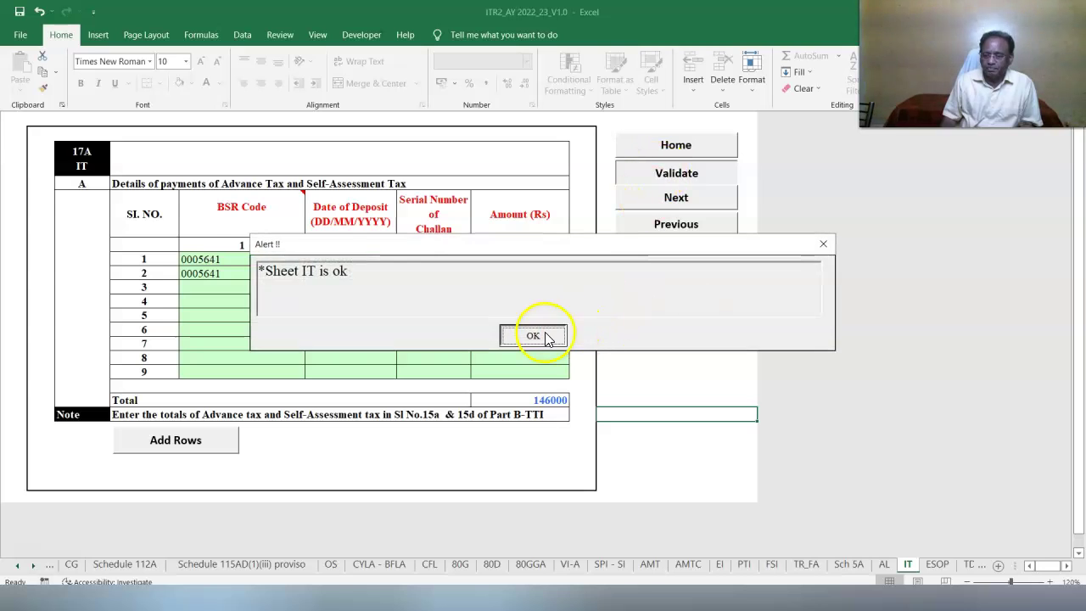
left_click(546, 336)
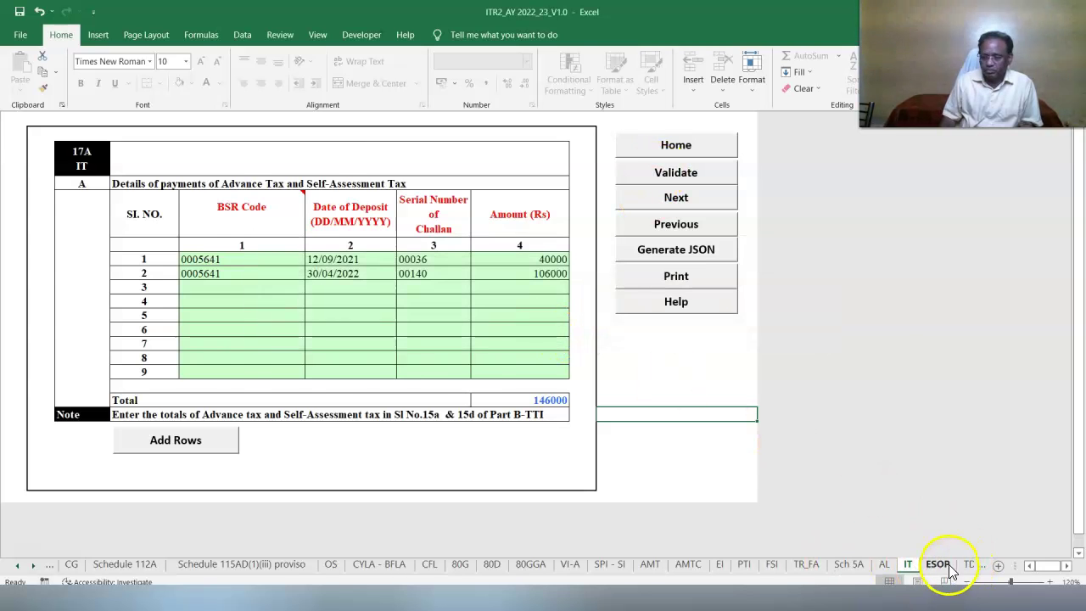
left_click(969, 565)
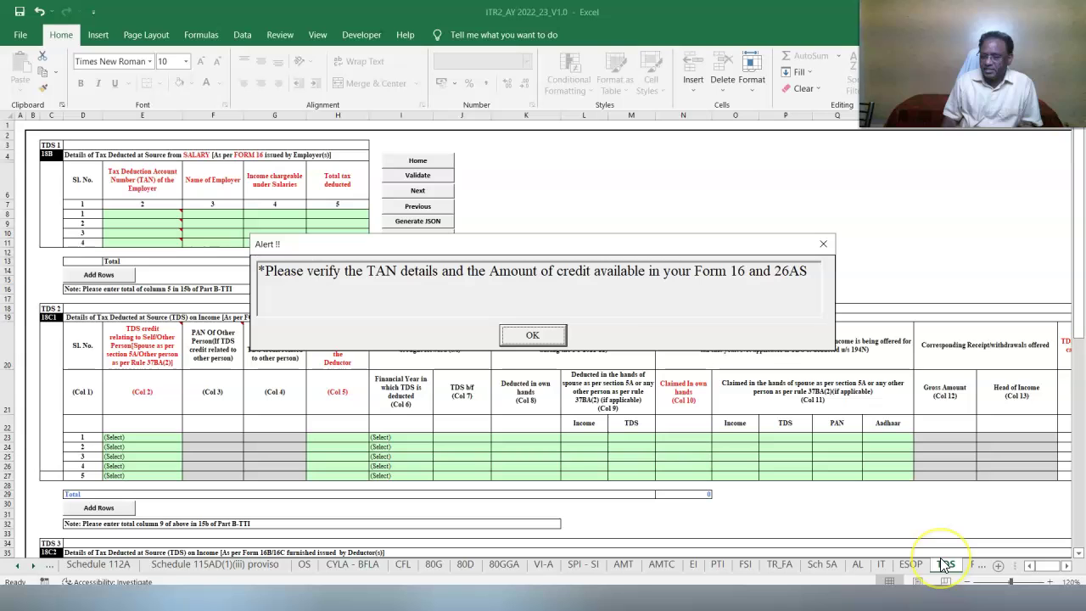
Fill TDS salary row 1 with the employer's TAN, income 16873200 and tax deducted 5666100.
left_click(528, 335)
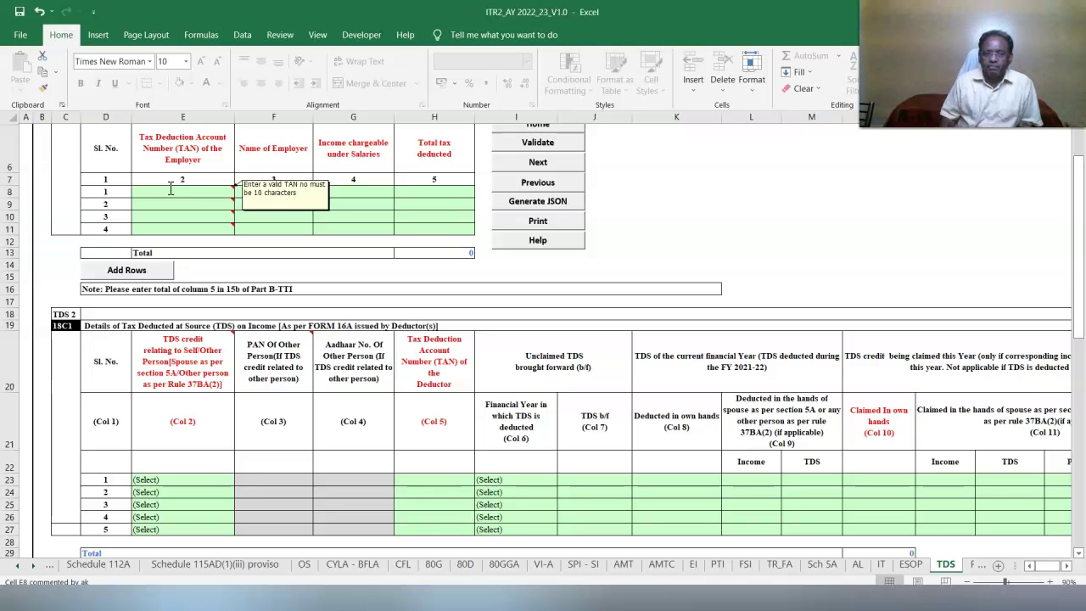
left_click(170, 189)
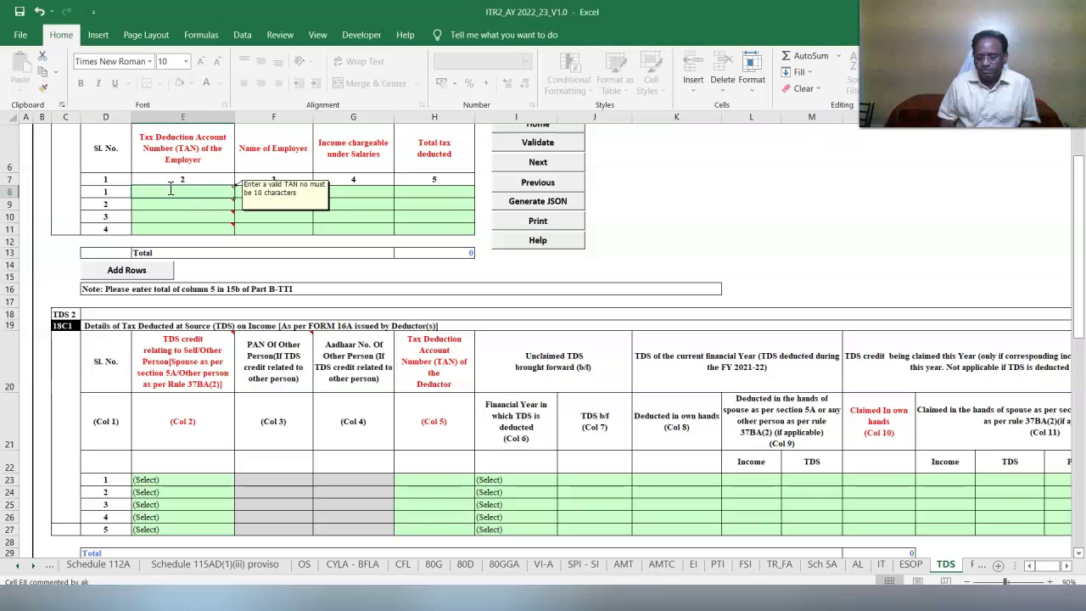
left_click(349, 268)
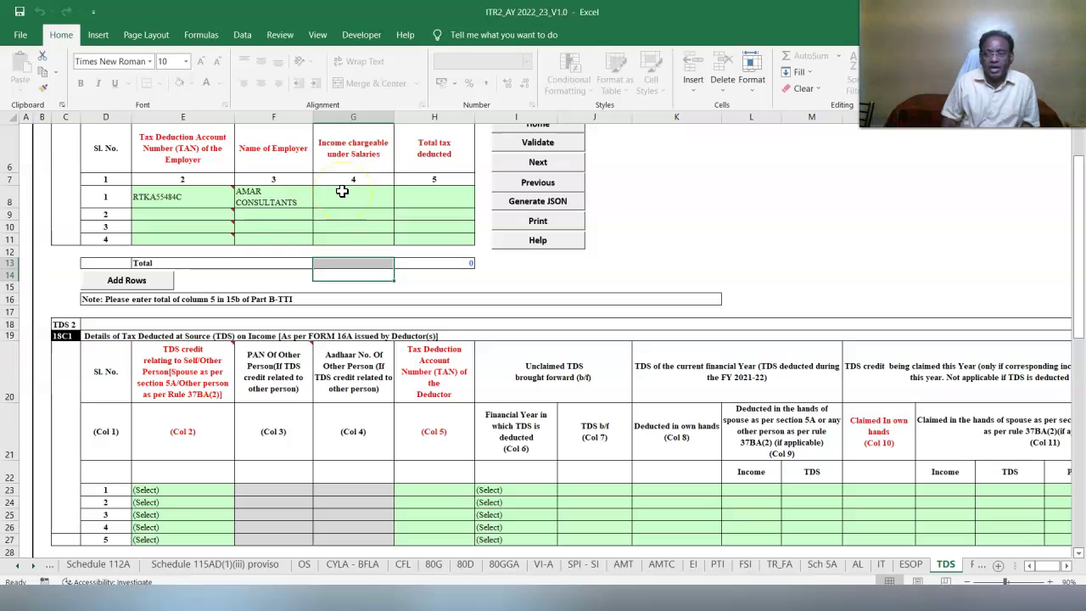
left_click(437, 303)
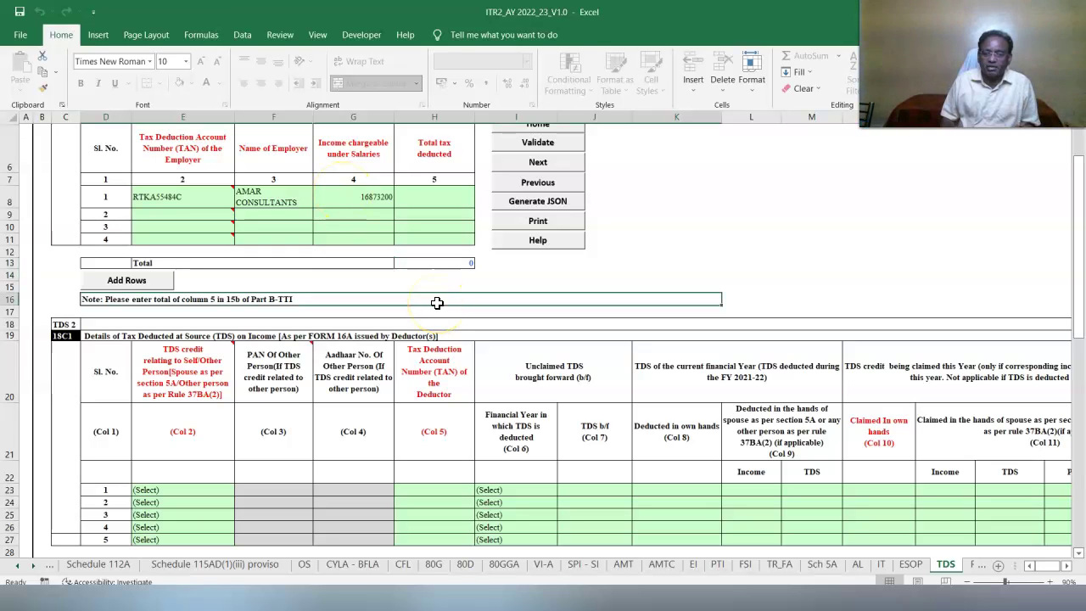
left_click(438, 198)
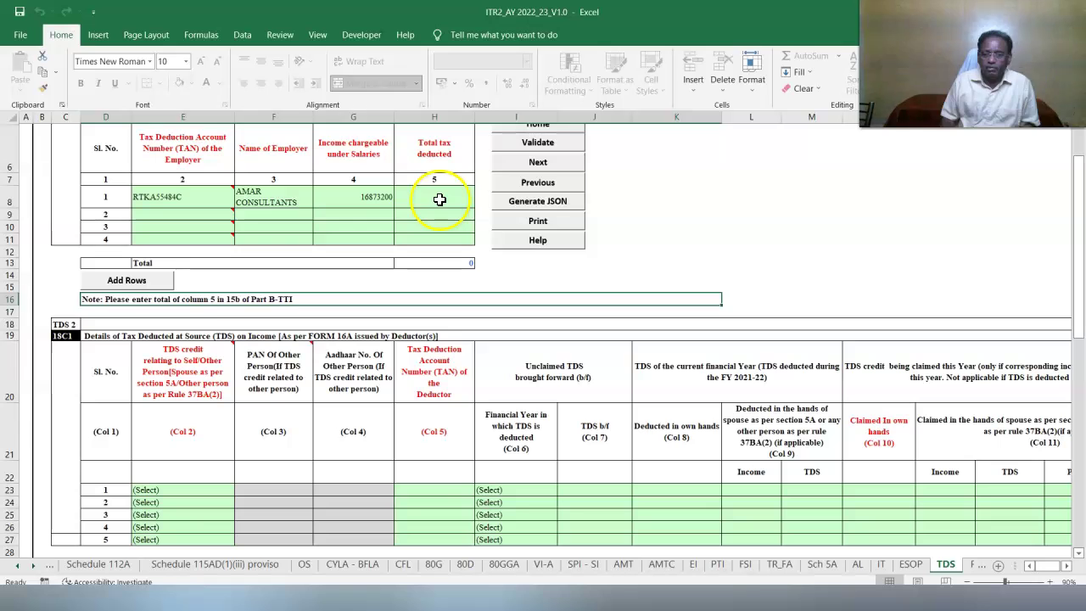
type("56")
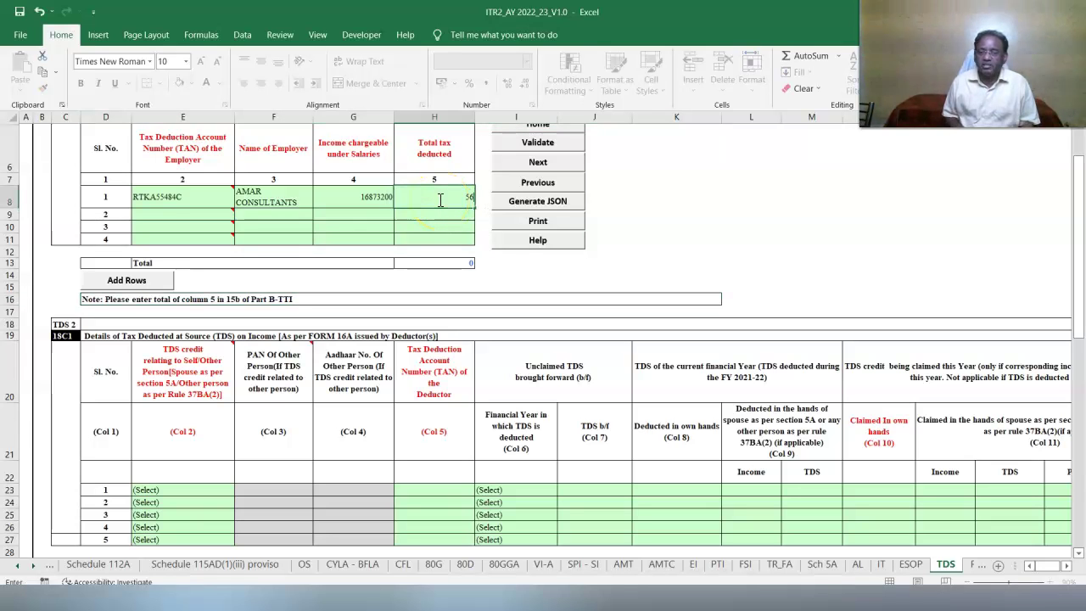
type("66100")
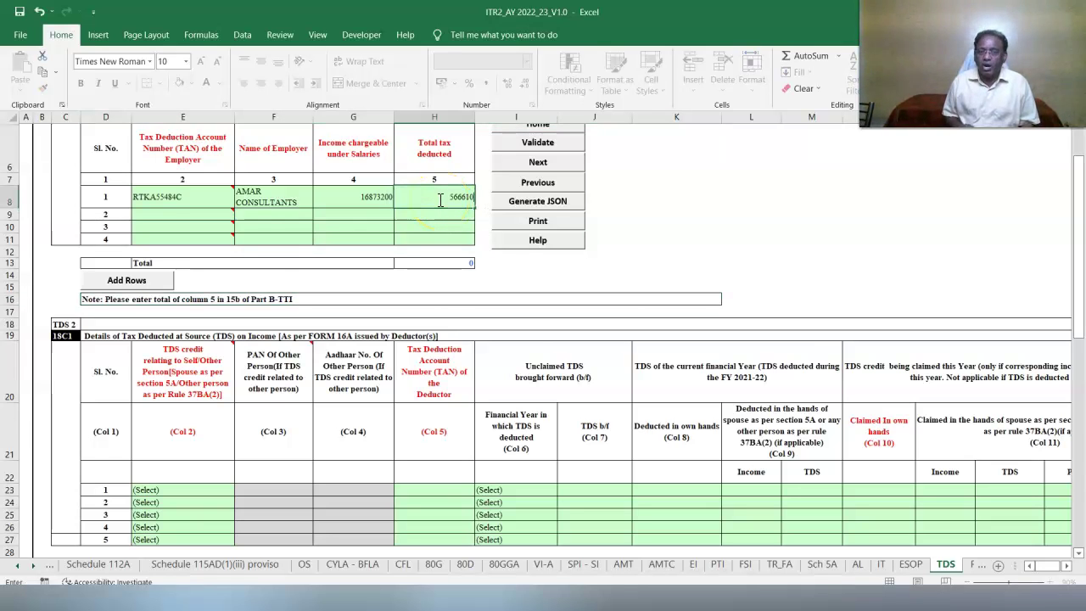
key("Return")
scroll(1052, 543, "down", 1)
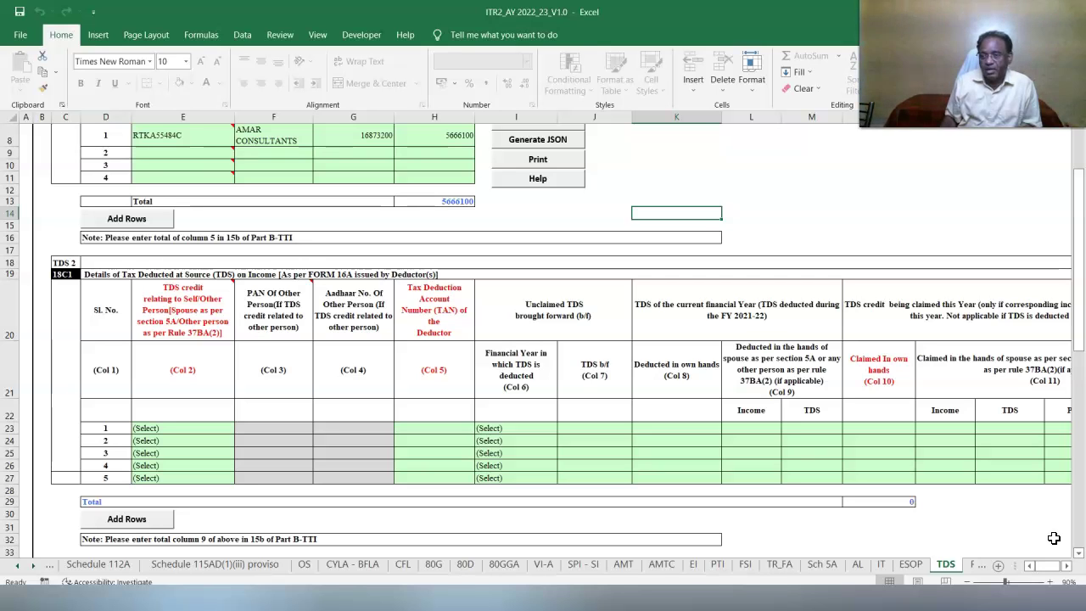
Set TDS row 1's credit owner to Self and enter the deductor's TAN.
left_click(163, 429)
left_click(241, 429)
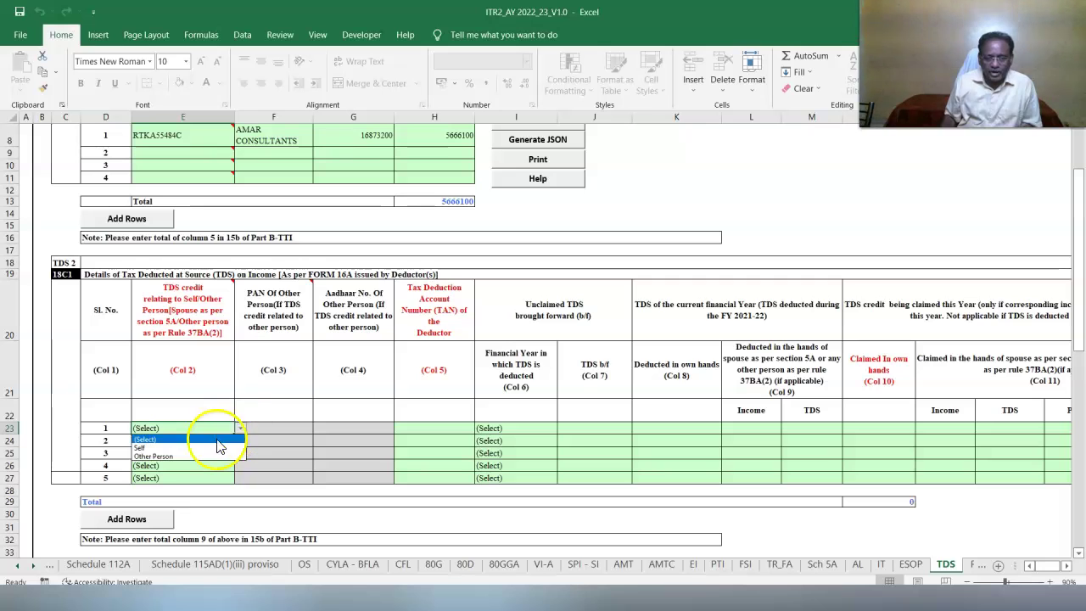
left_click(208, 448)
left_click(416, 426)
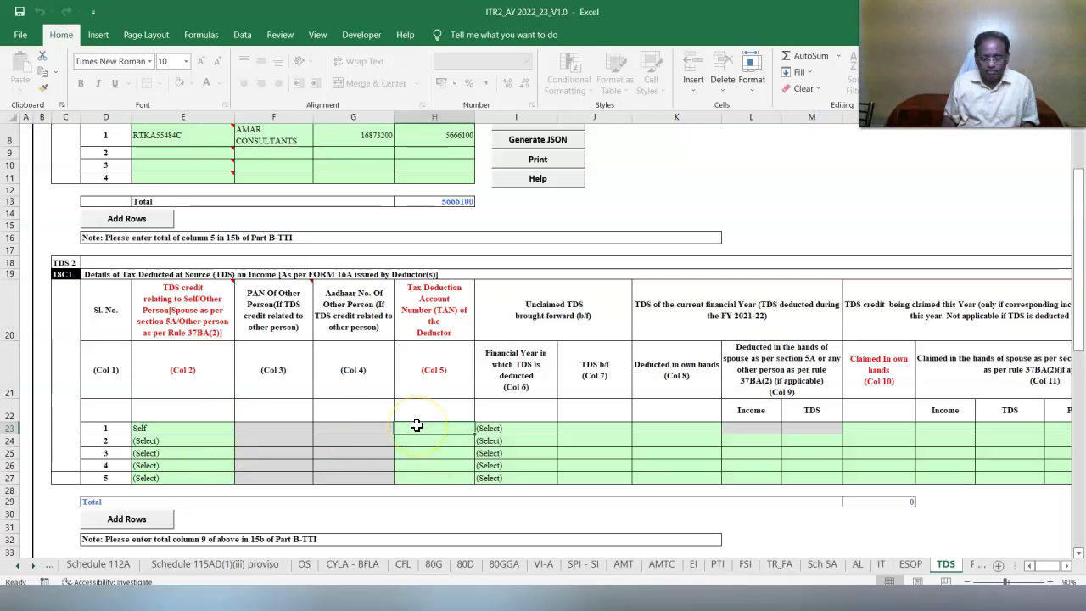
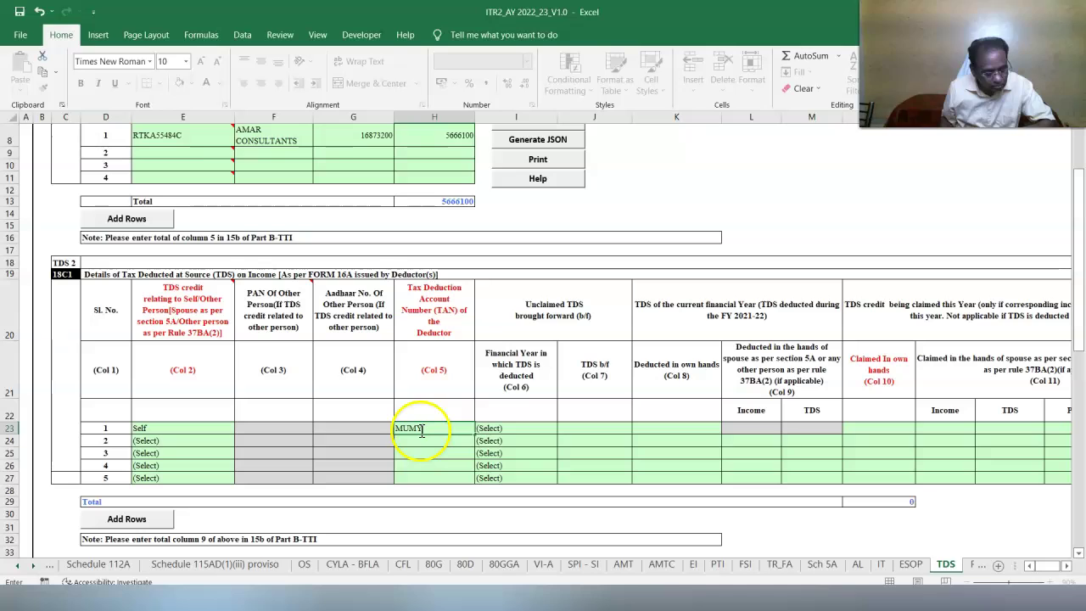
left_click(439, 460)
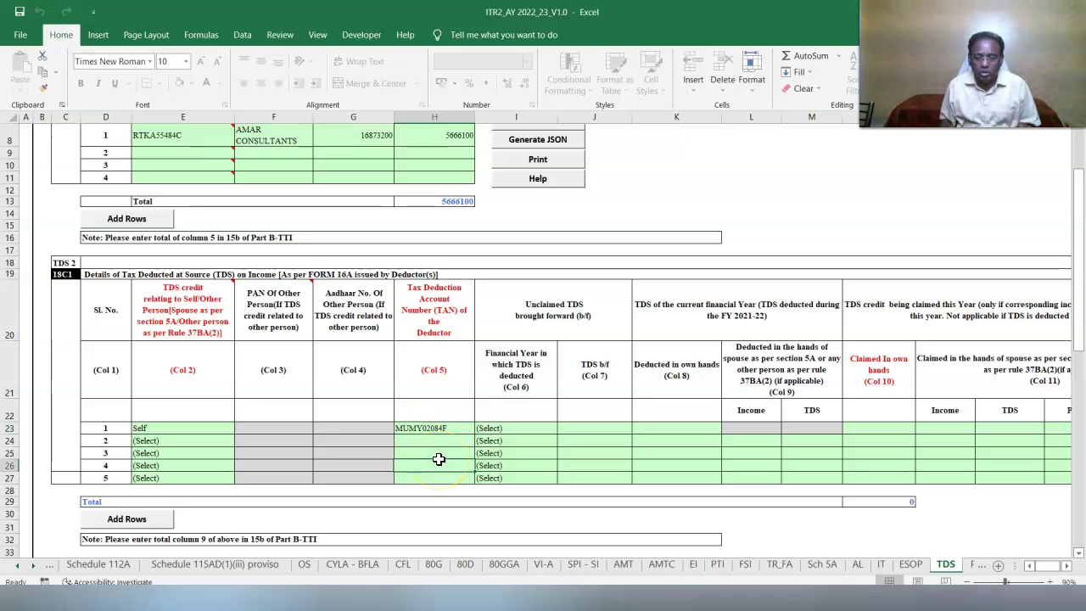
left_click(481, 453)
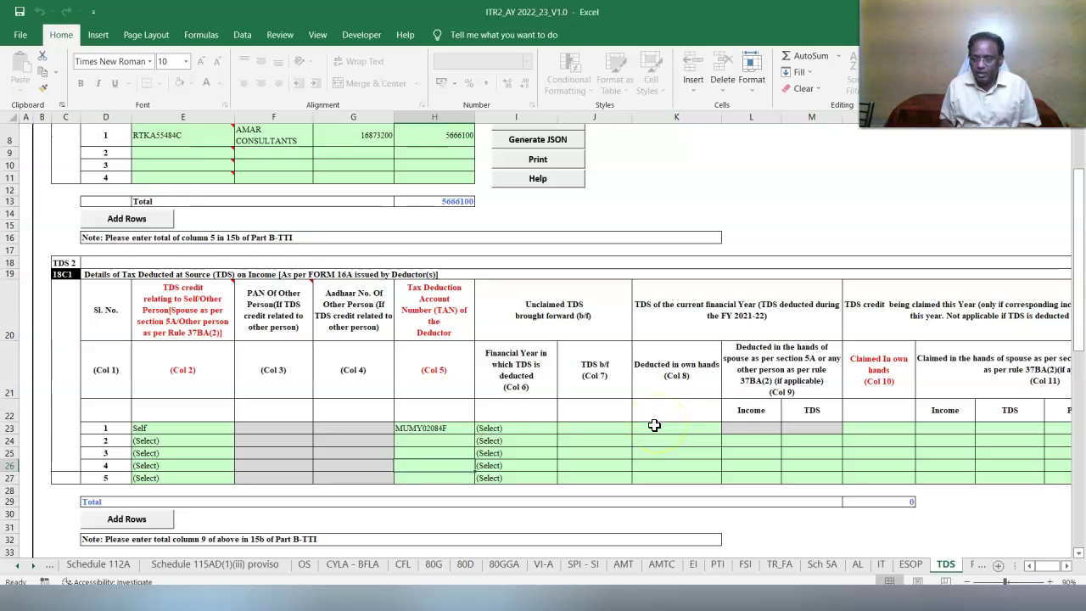
Record 100000 TDS deducted in own hands on a gross amount of 1000000.
left_click(654, 425)
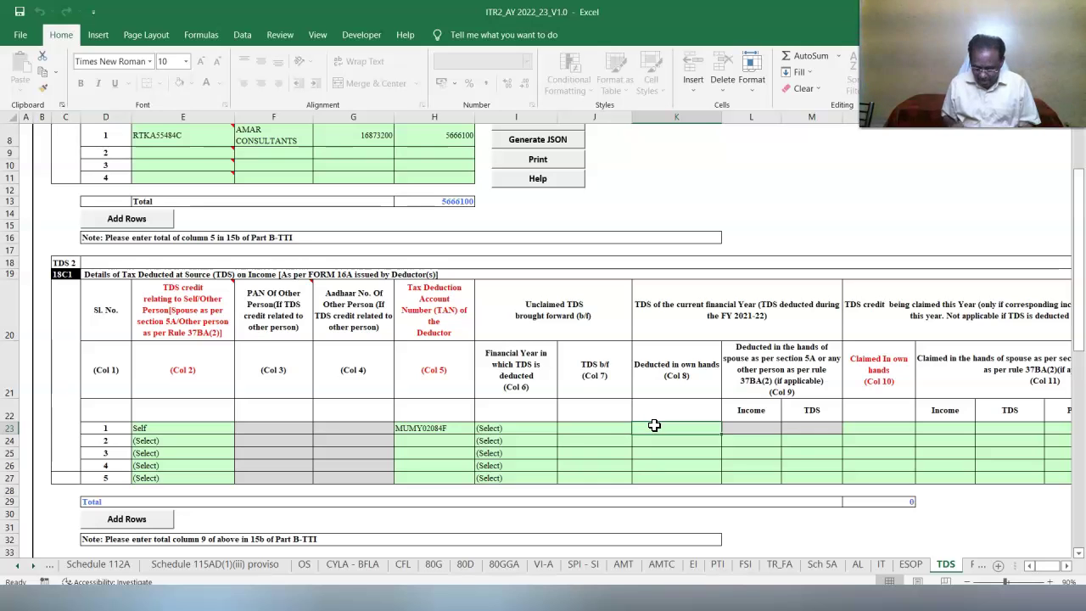
type("100000")
left_click(784, 487)
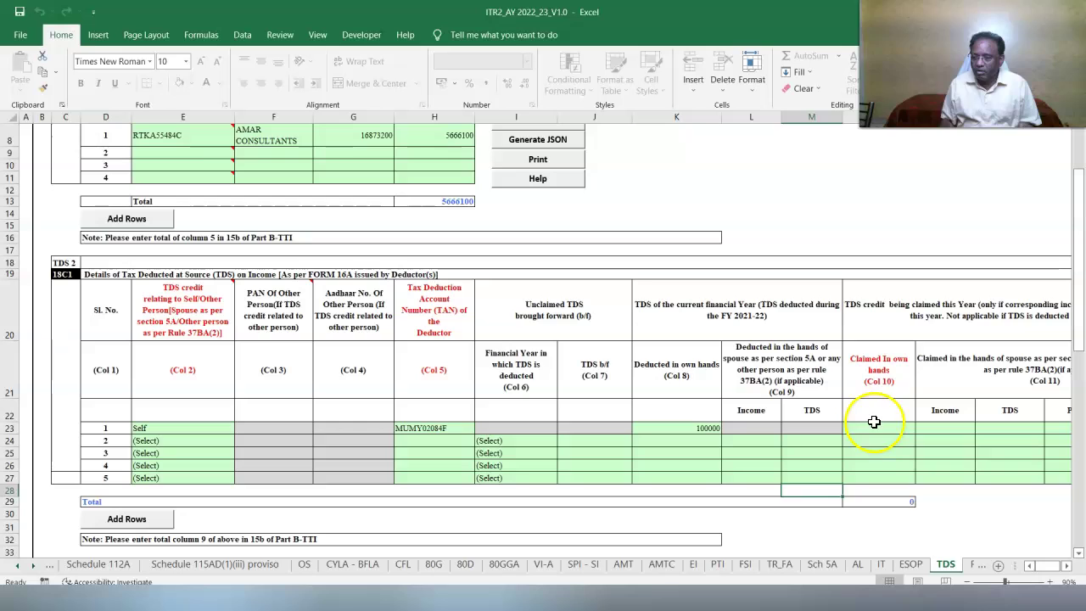
left_click(875, 428)
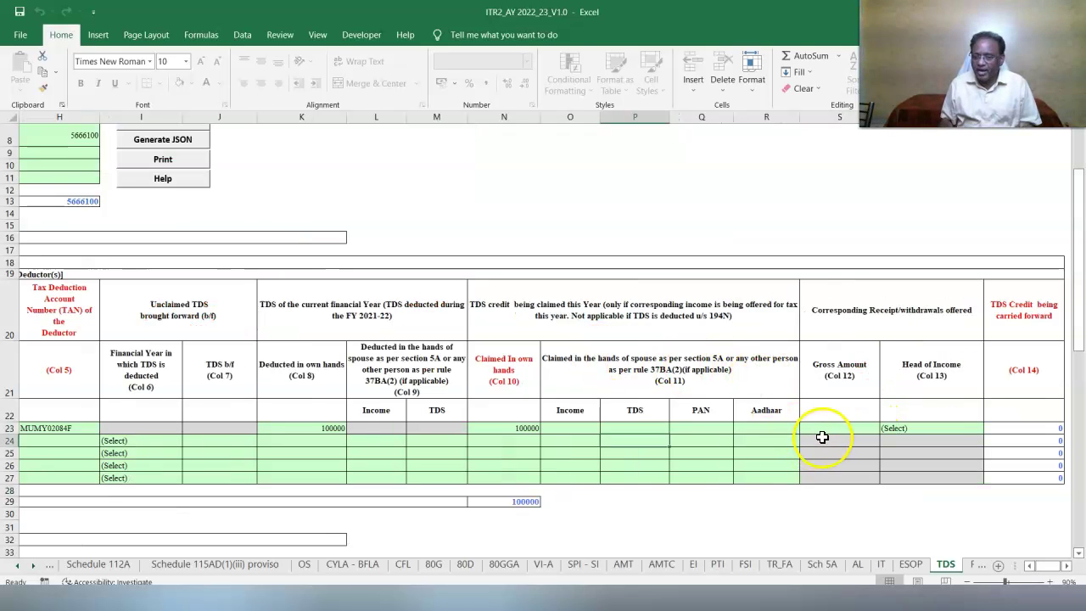
left_click(831, 428)
type("1000000")
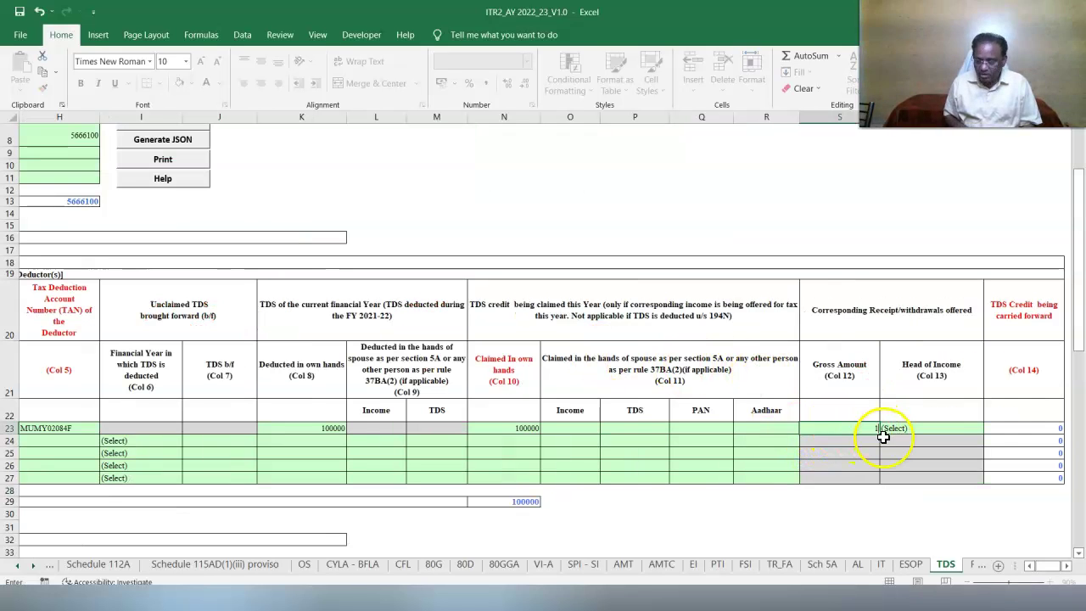
key("Tab")
Choose Income from Other Sources as the head of income and validate the TDS sheet.
left_click(990, 430)
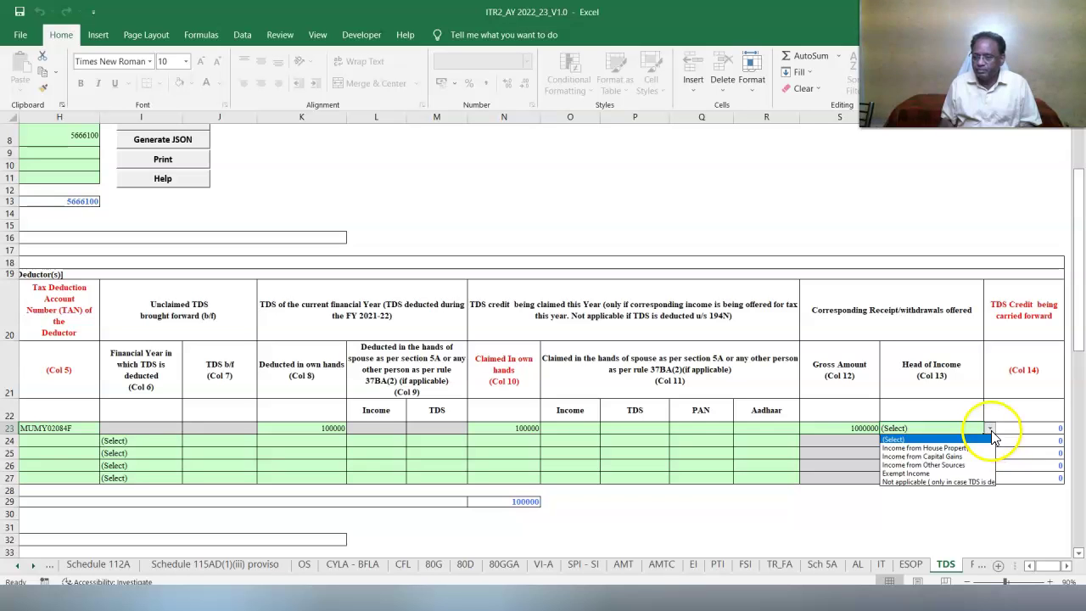
left_click(968, 483)
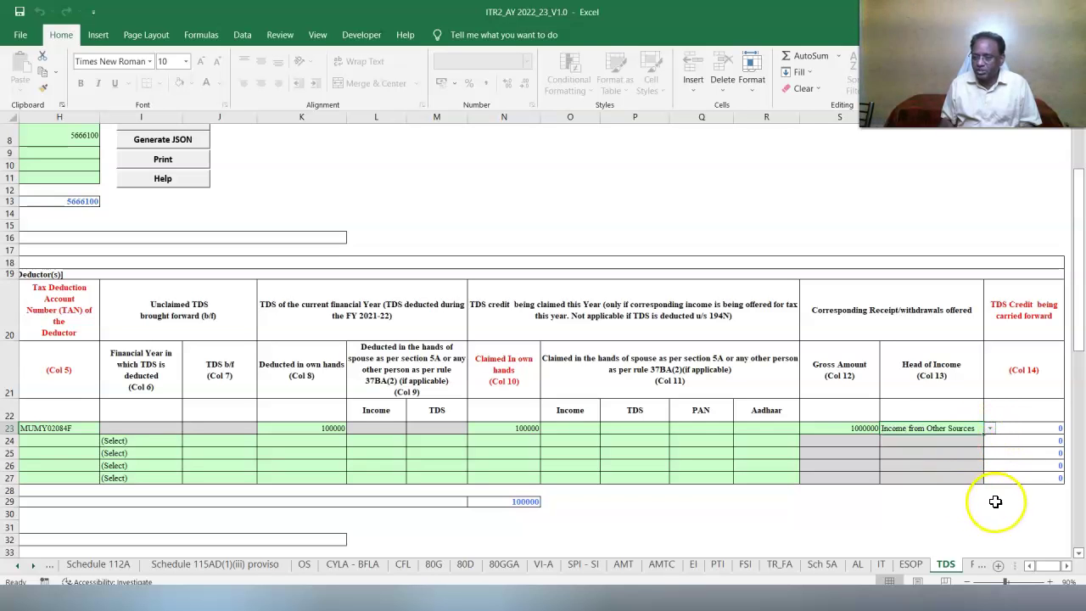
key("ctrl+Home")
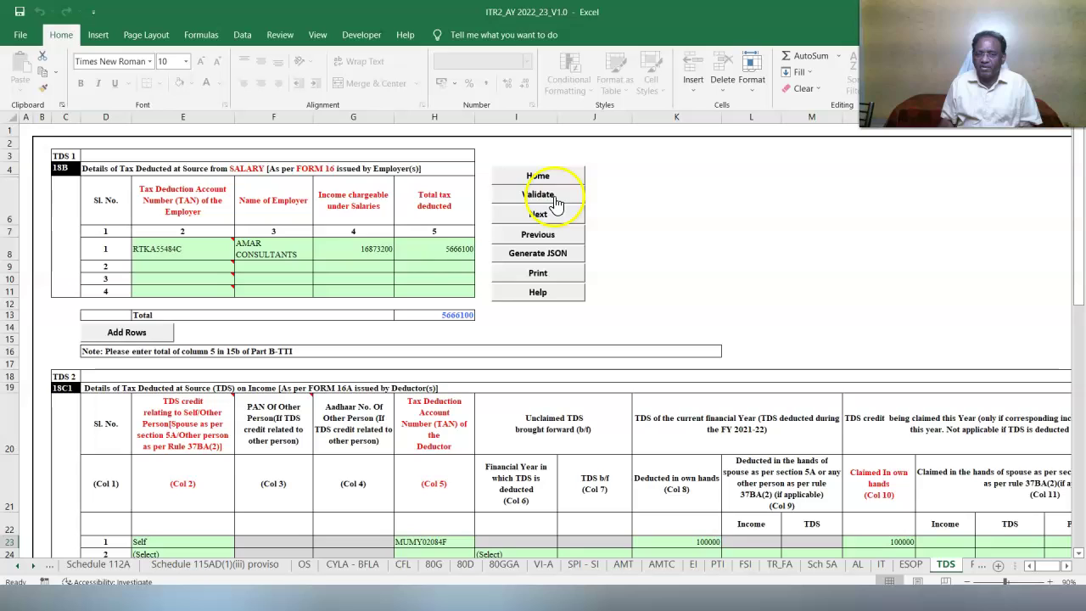
left_click(538, 194)
key("Return")
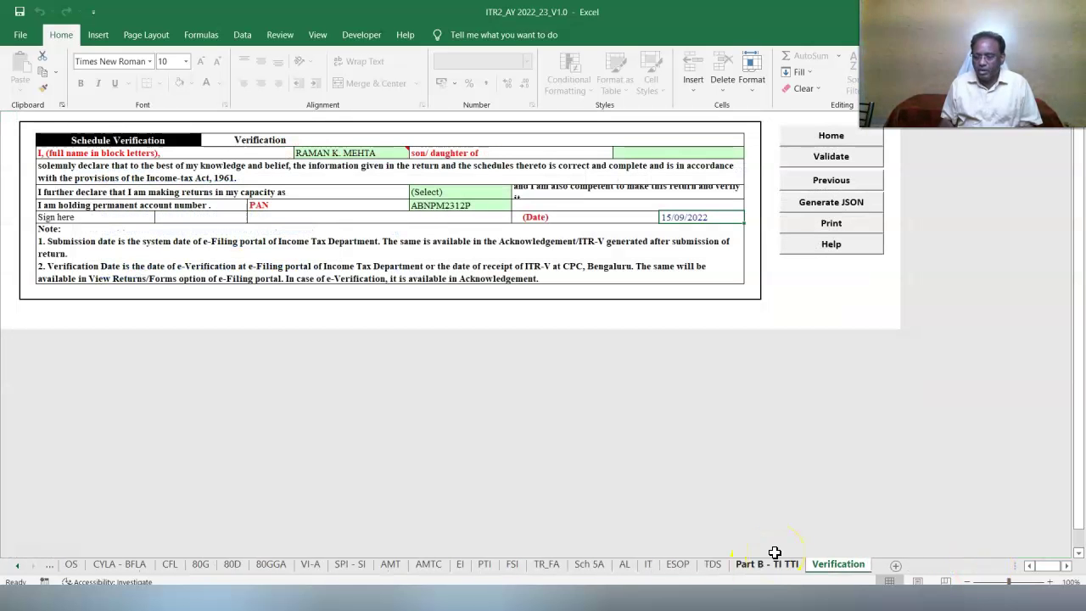
Show the Part B - TI TTI sheet at 100% zoom, scrolled down to Bank Account Details.
left_click(769, 564)
left_click(1051, 582)
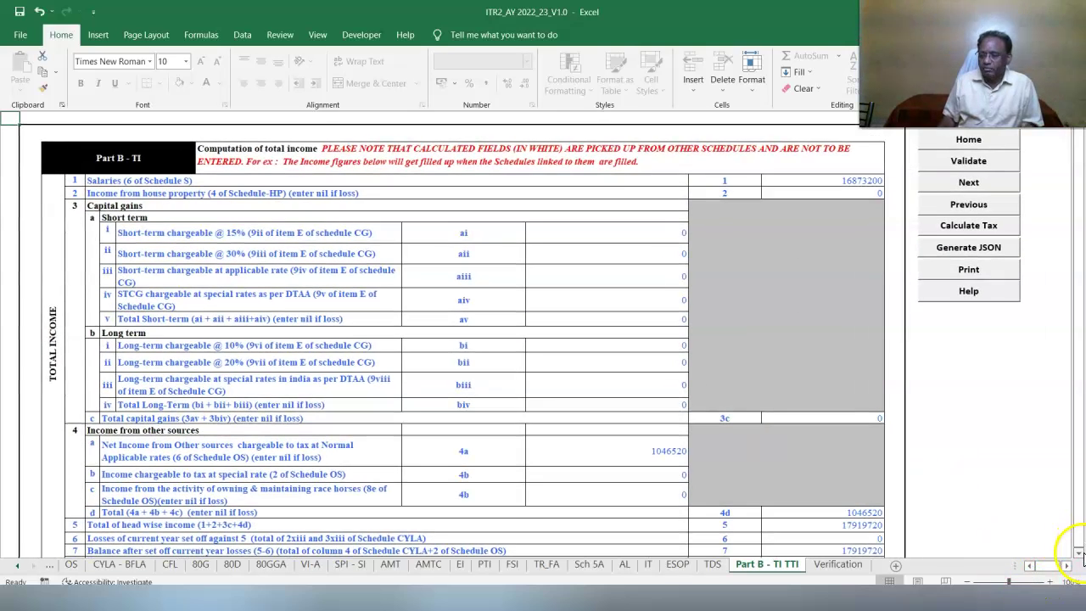
left_click(1080, 553)
scroll(1036, 550, "down", 9)
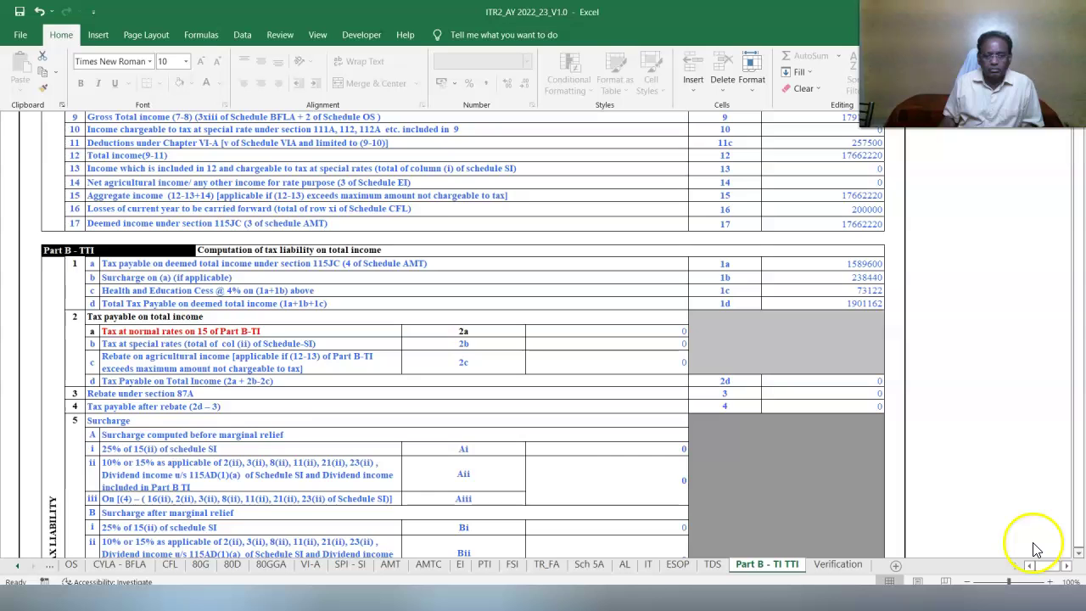
scroll(1035, 550, "down", 12)
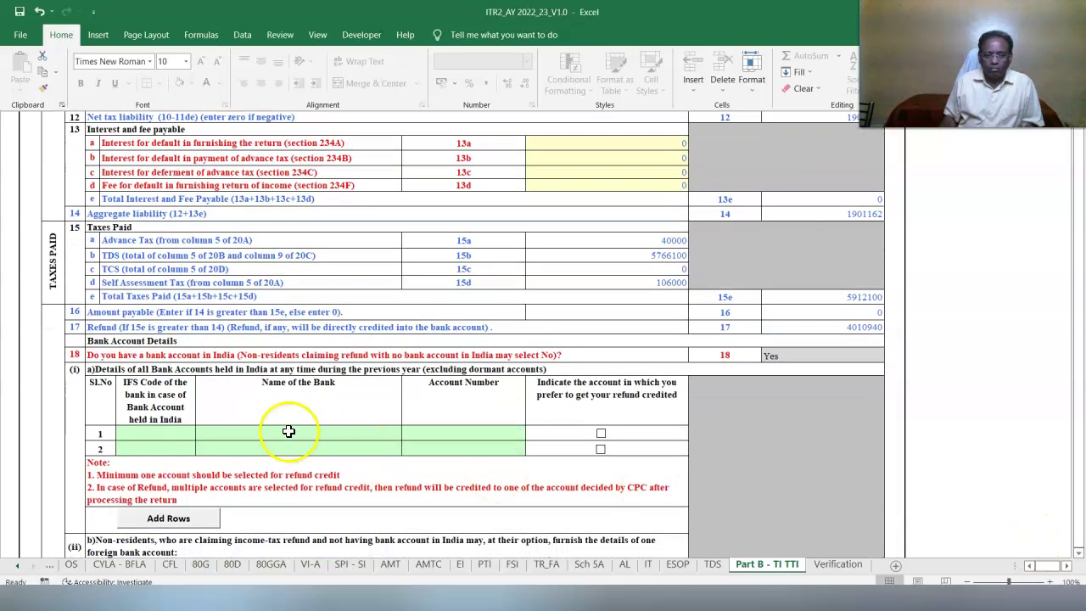
Enter IFS code YESB0000008 so YES BANK fills in, plus the account number, in bank row 1.
left_click(164, 433)
type("YESB000000")
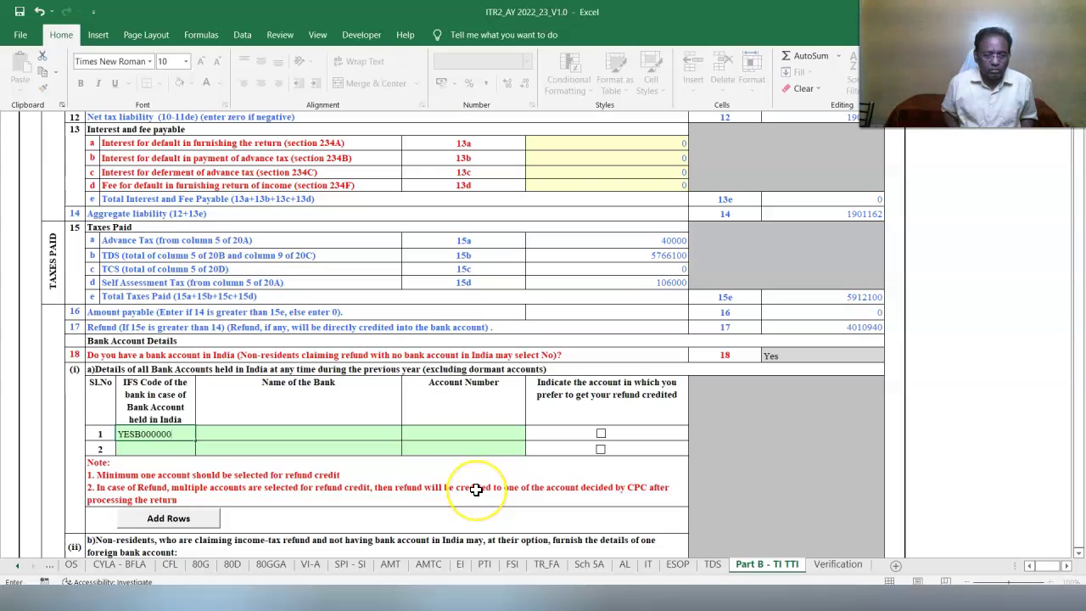
type("08")
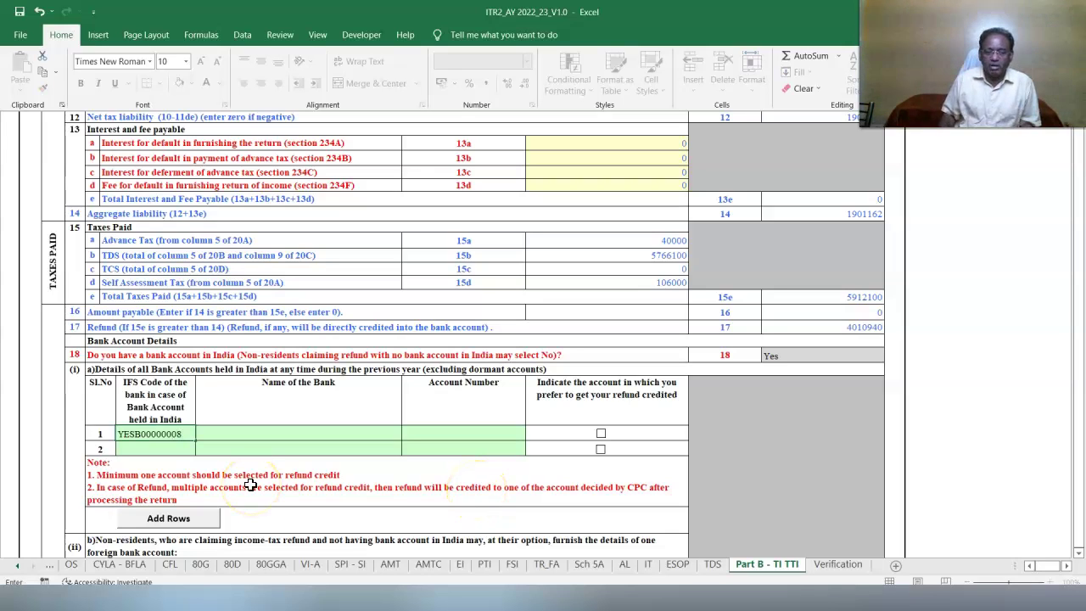
left_click(172, 447)
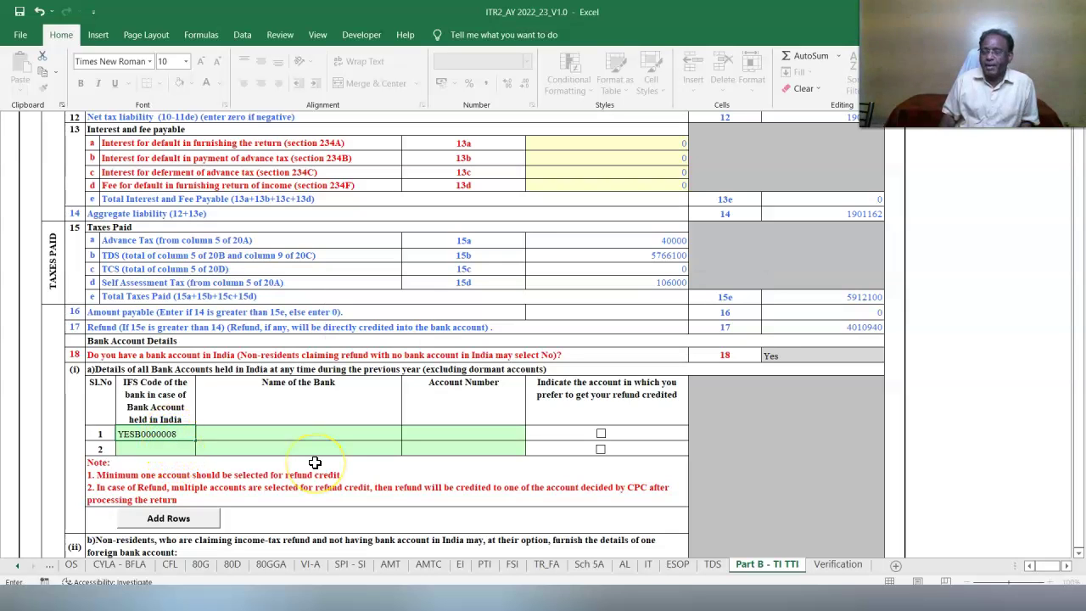
left_click(332, 462)
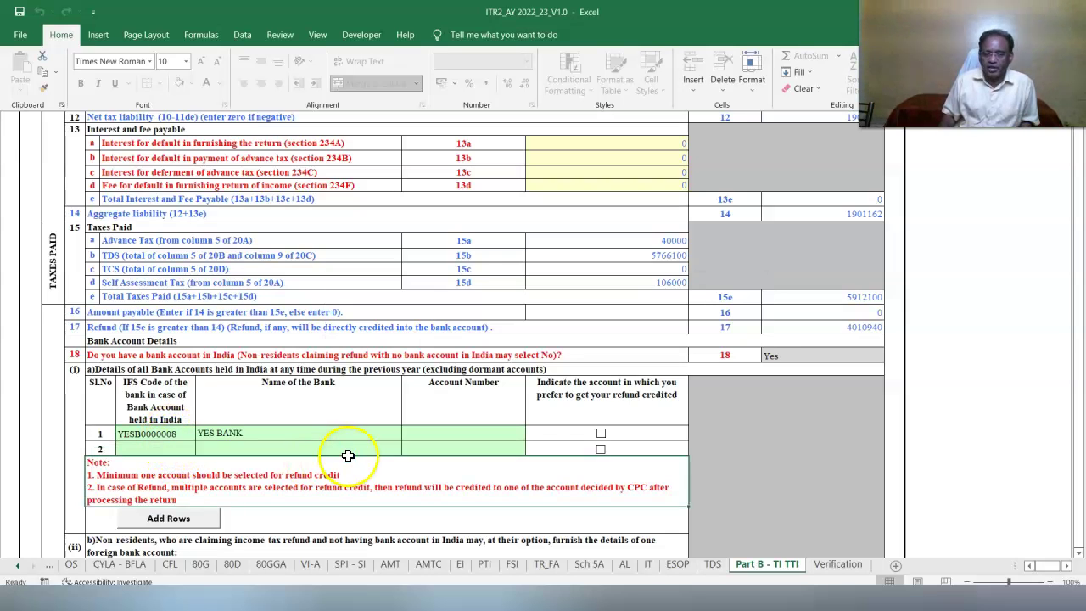
left_click(439, 435)
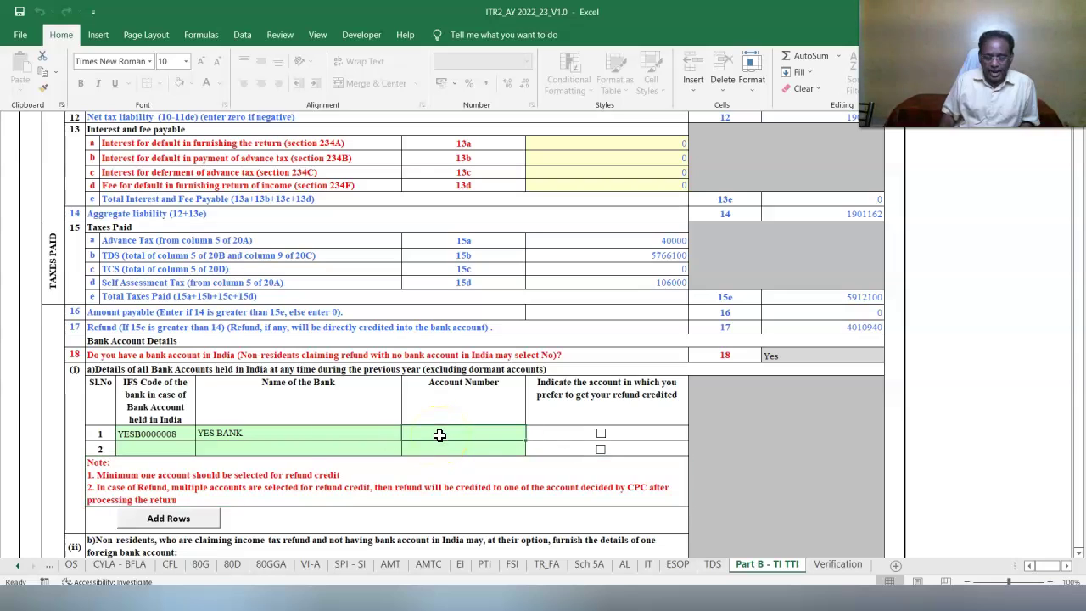
left_click(566, 432)
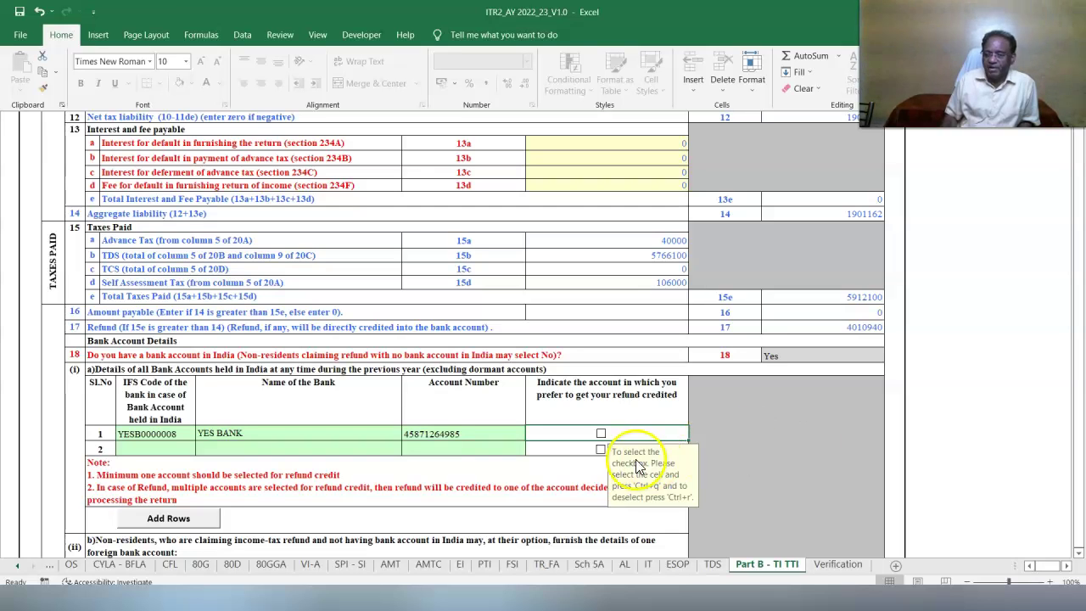
Tick bank row 1 for refund credit and validate the Part B - TI TTI sheet.
left_click(605, 438)
scroll(837, 399, "down", 5)
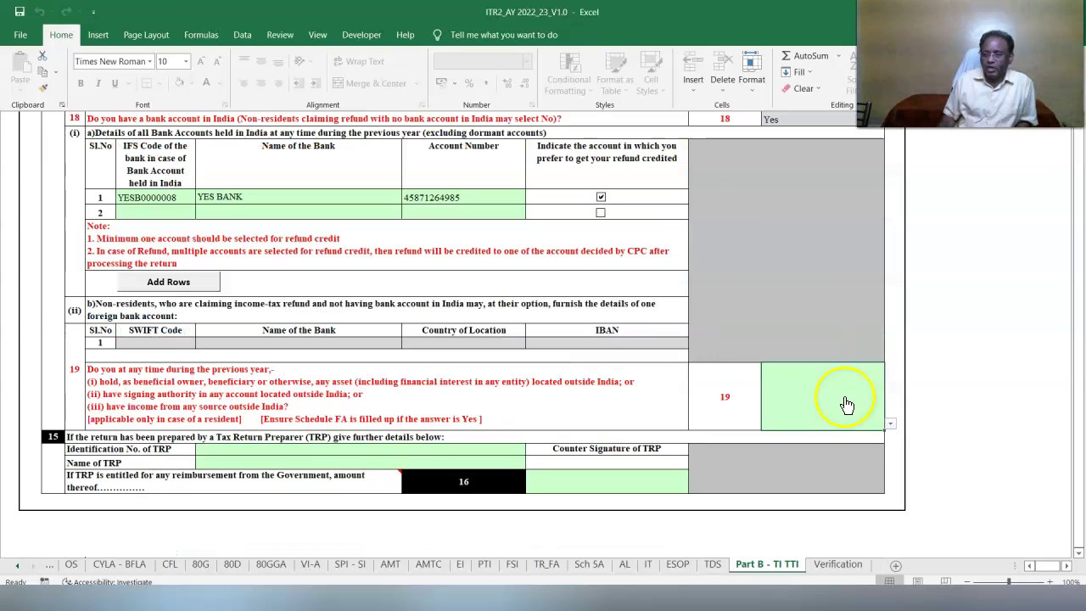
scroll(936, 236, "up", 15)
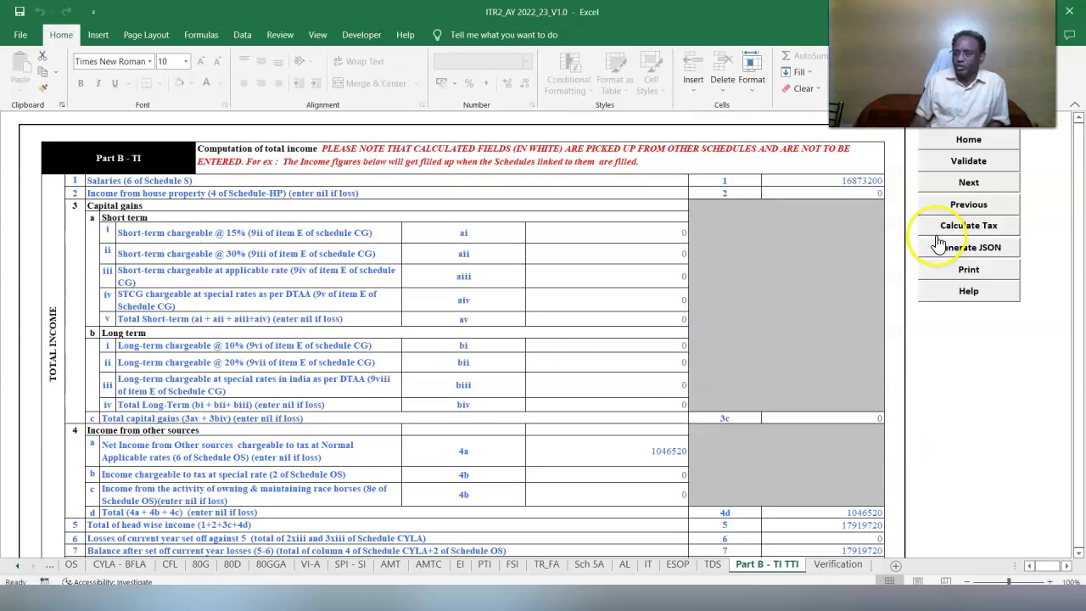
left_click(949, 163)
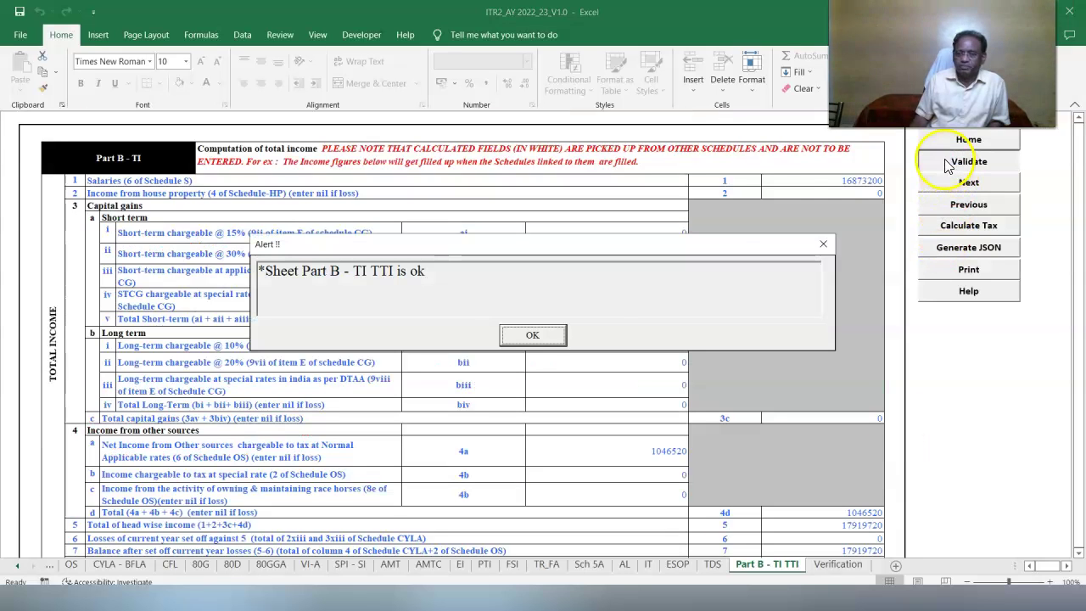
left_click(534, 334)
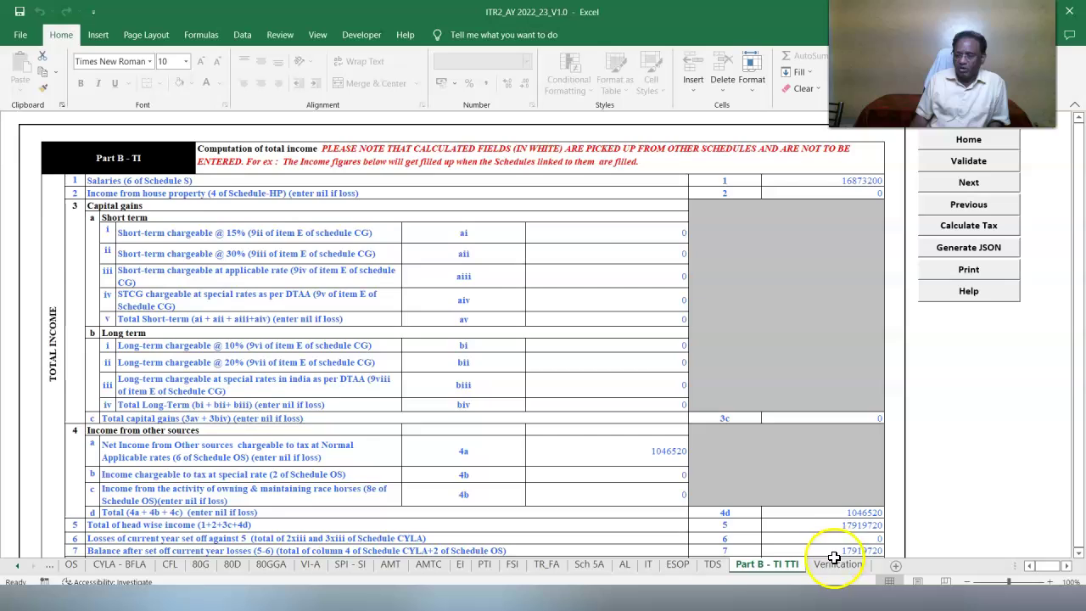
Complete the Verification declaration with the father's name and Self capacity, then validate it.
left_click(836, 563)
type("MEHTA")
left_click(638, 261)
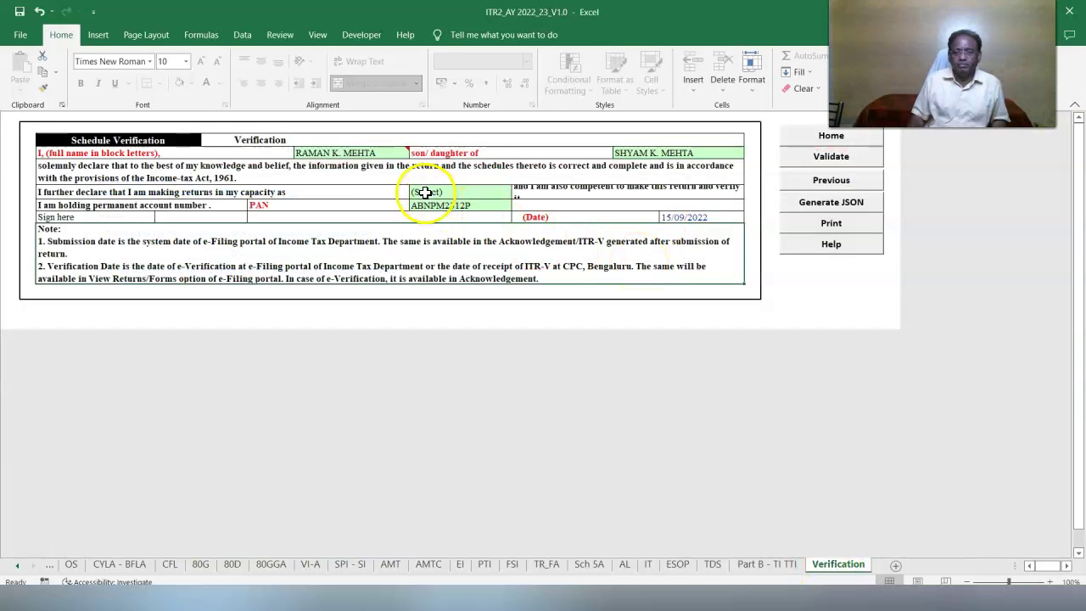
left_click(458, 193)
left_click(518, 199)
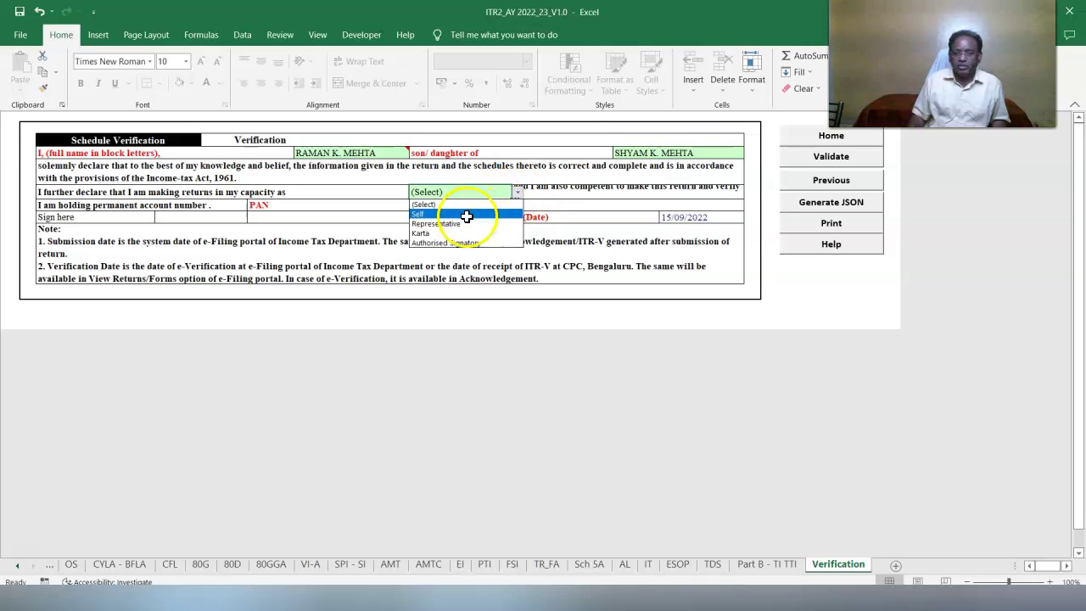
left_click(496, 203)
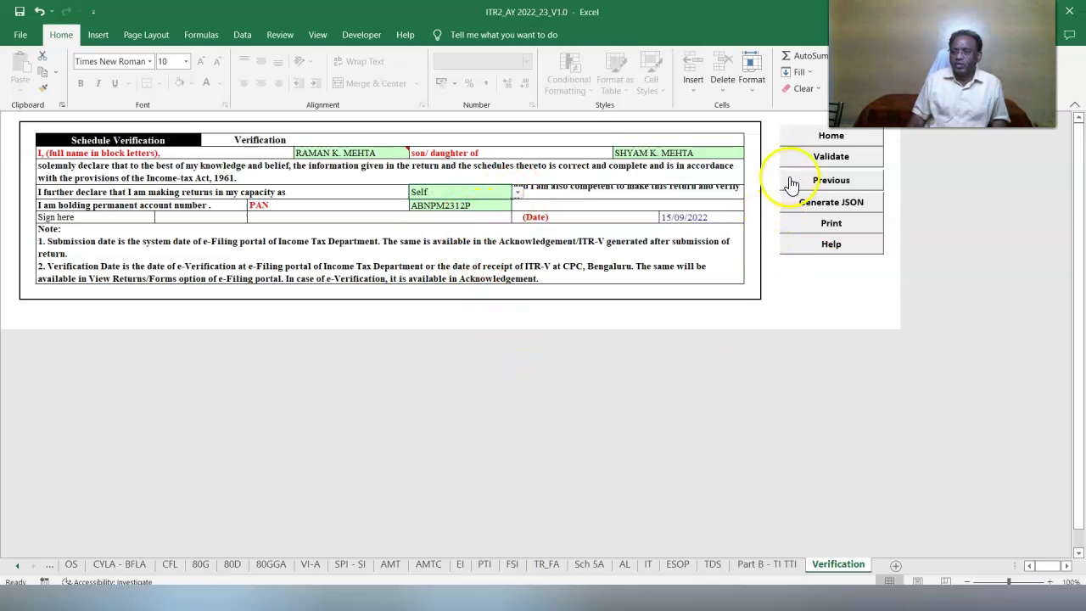
left_click(807, 158)
key("Return")
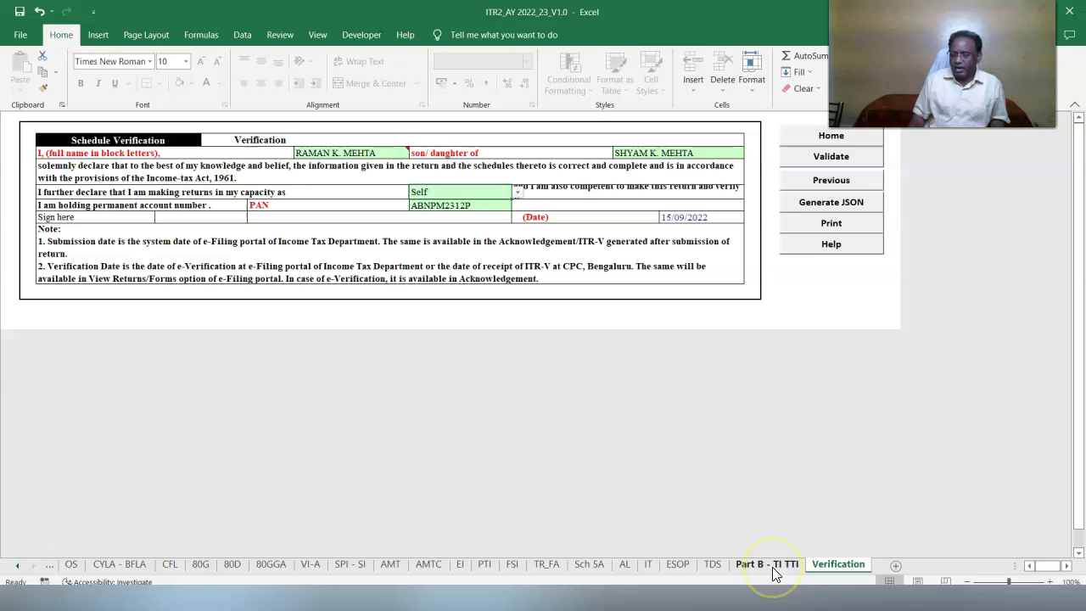
Compare Part B - TI TTI against the 14 Cases_Tax Cals workbook showing tax payable 157510.
left_click(772, 565)
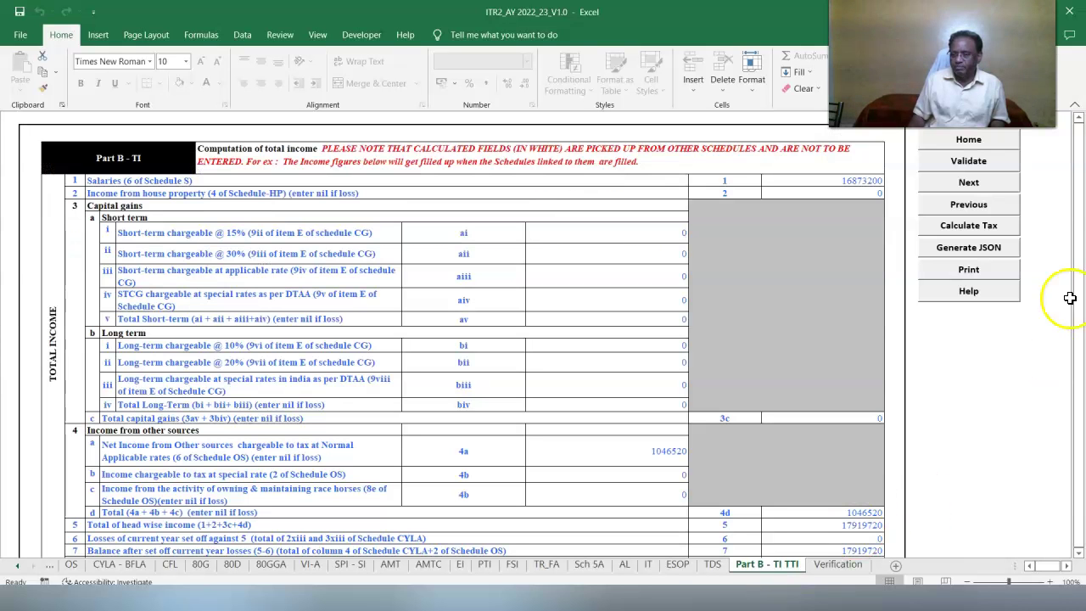
left_click(981, 231)
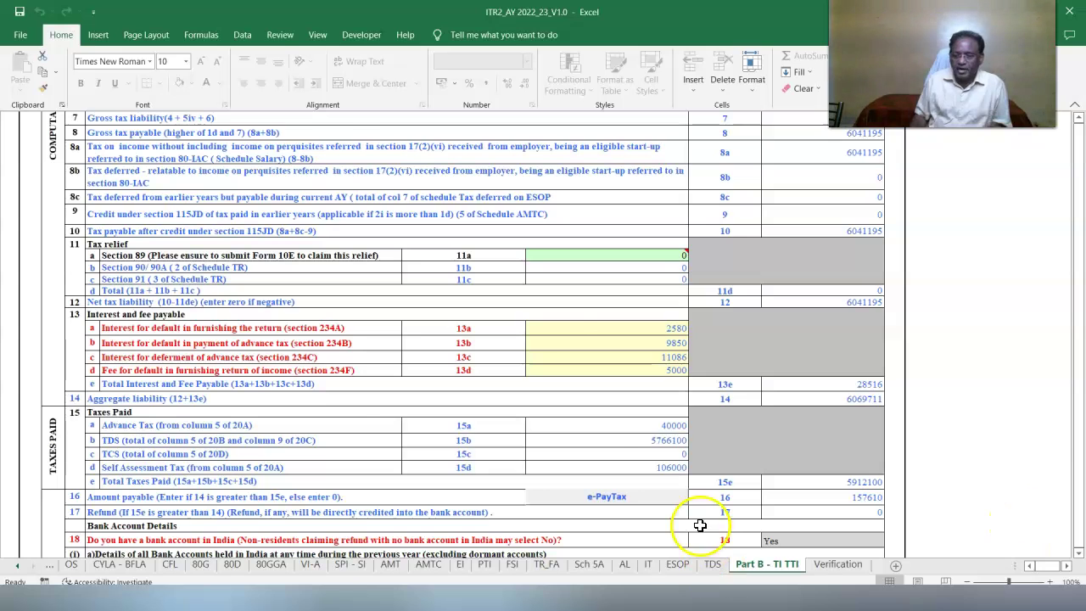
key("alt+Tab")
left_click(548, 185)
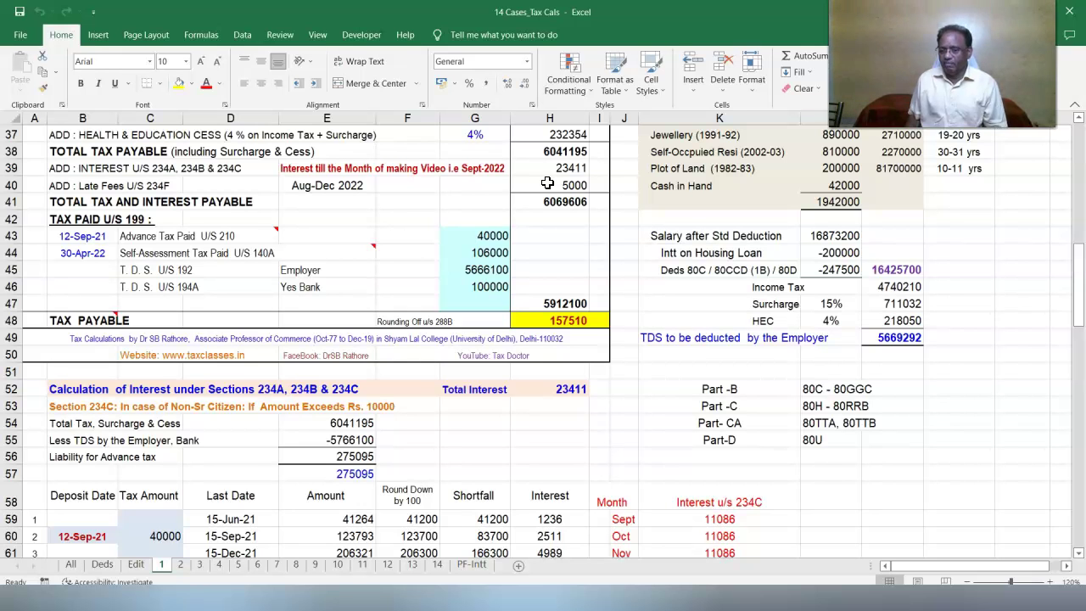
Review the 234C, 234B and 234A interest workings in 14 Cases_Tax Cals, then return to ITR2.
left_click(1079, 554)
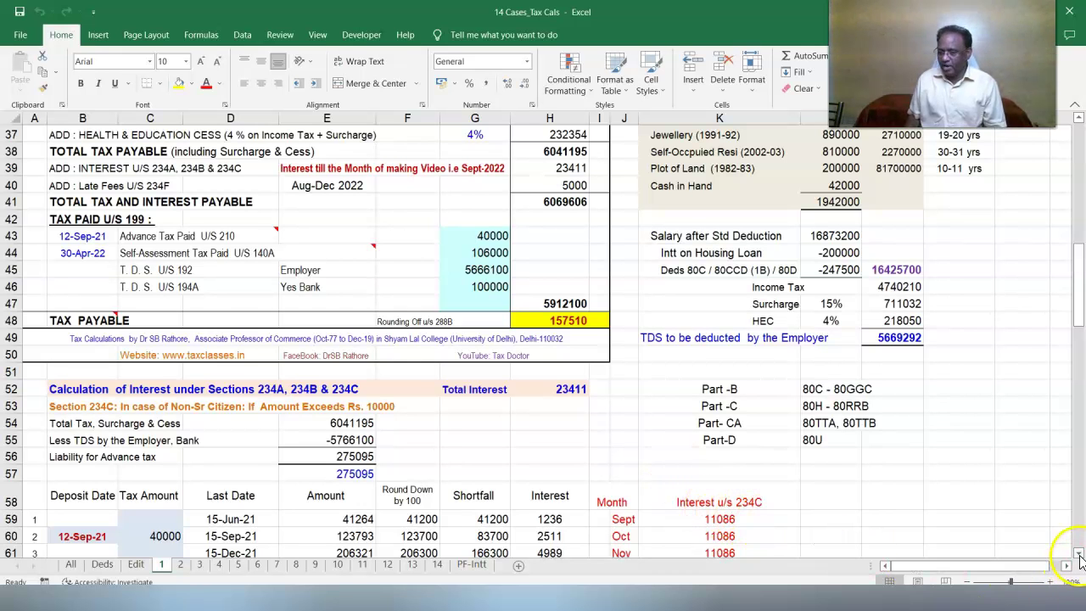
scroll(1080, 554, "down", 6)
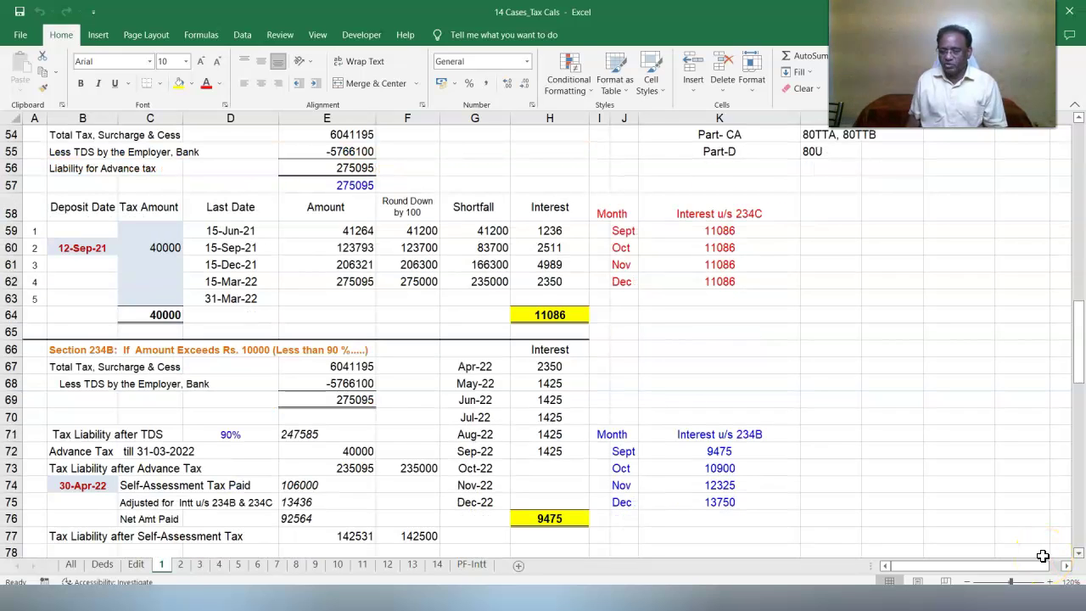
left_click(468, 596)
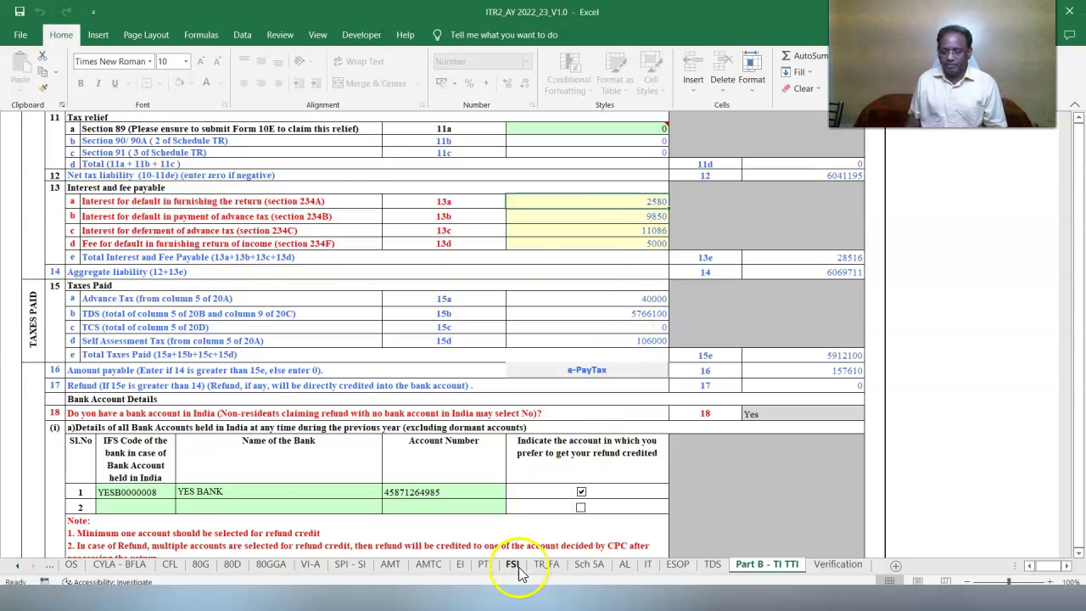
left_click(594, 604)
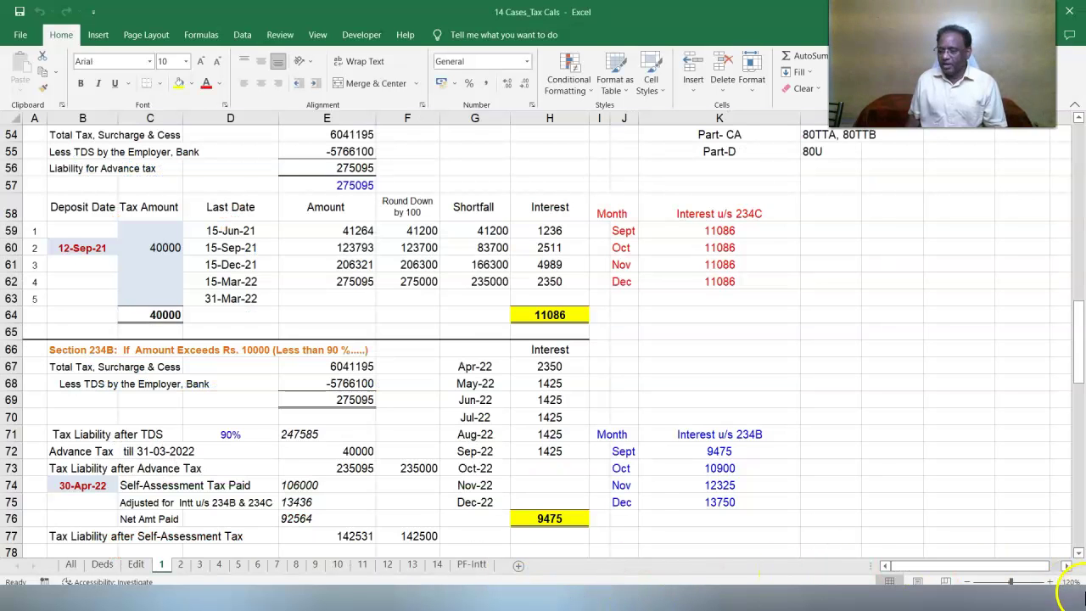
scroll(1078, 556, "down", 3)
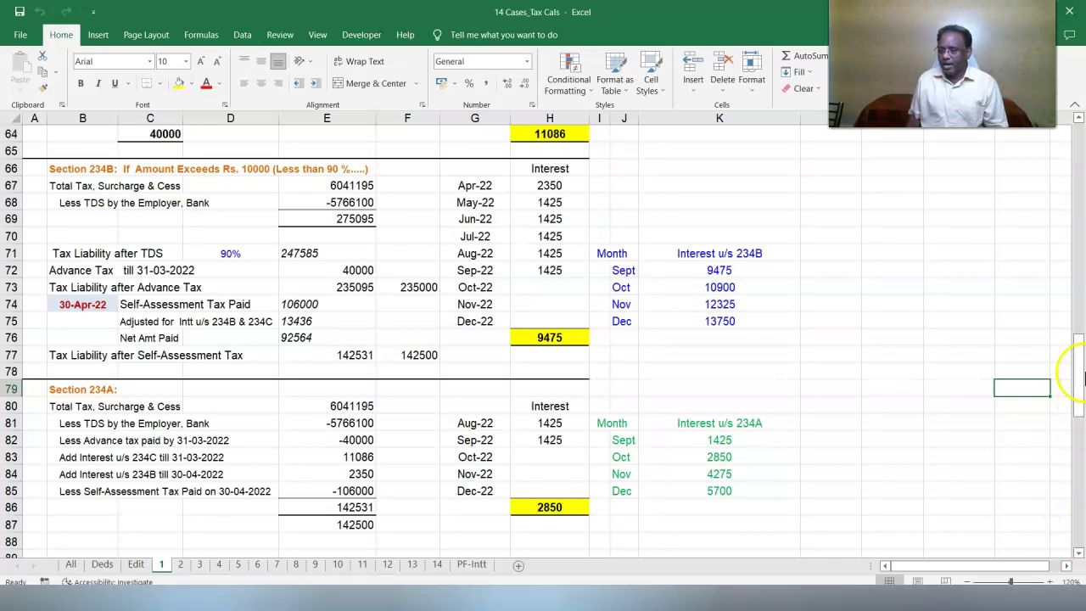
scroll(1080, 558, "up", 15)
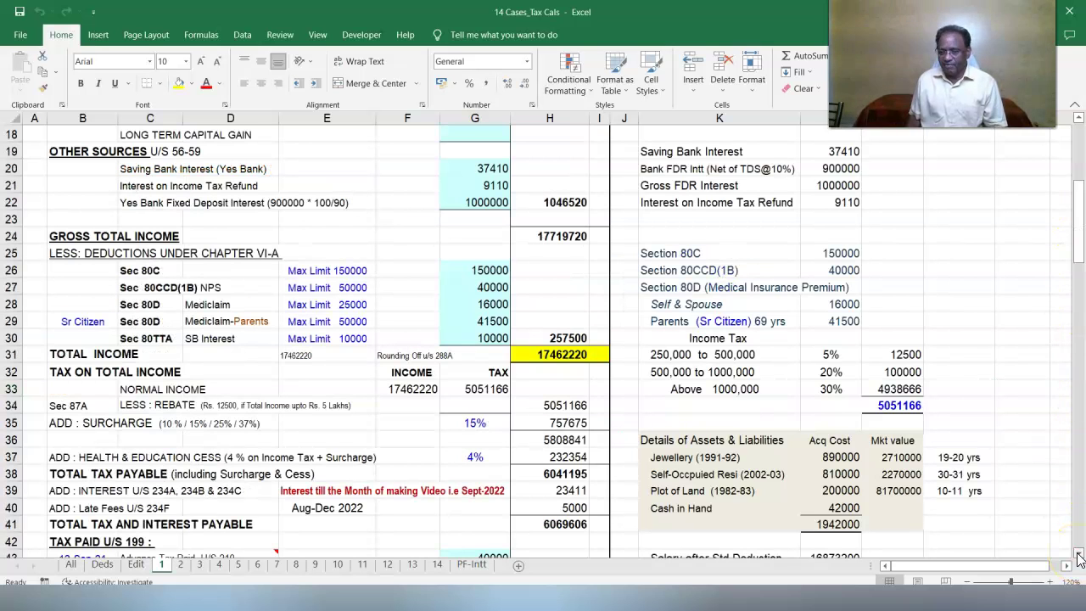
scroll(1079, 557, "down", 3)
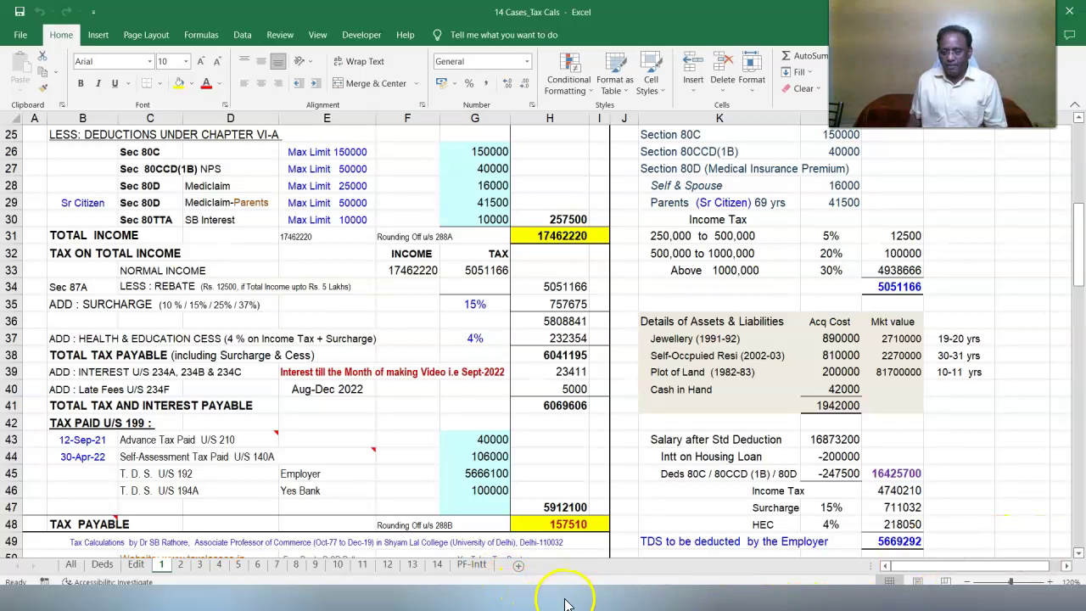
mouse_move(565, 600)
left_click(634, 556)
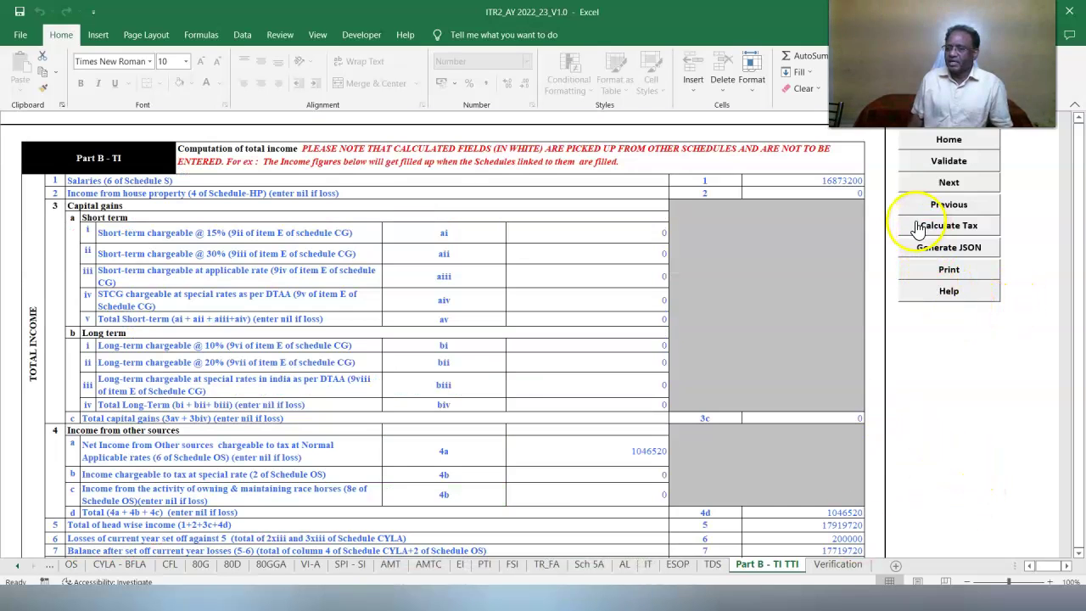
Recalculate tax and interest, then generate the 27.5 KB return JSON and save it to the desktop.
left_click(902, 223)
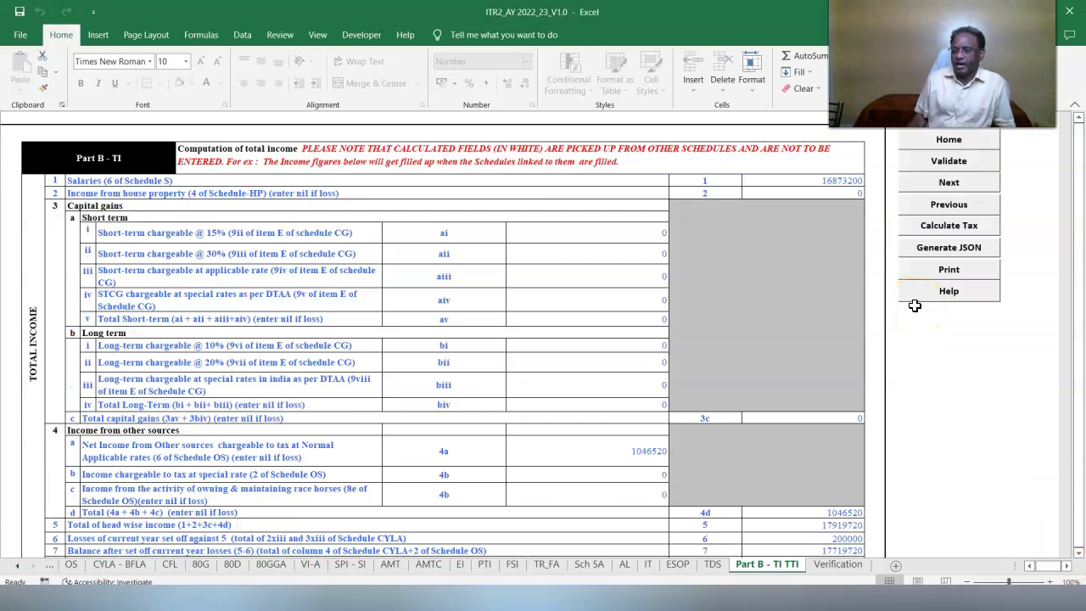
left_click(925, 253)
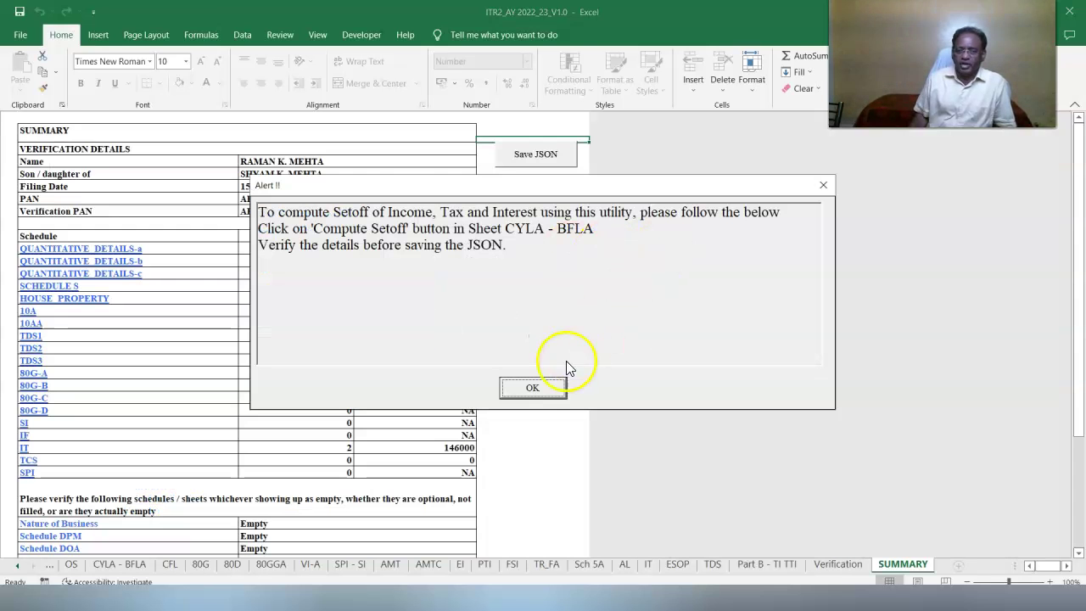
left_click(529, 390)
left_click(531, 389)
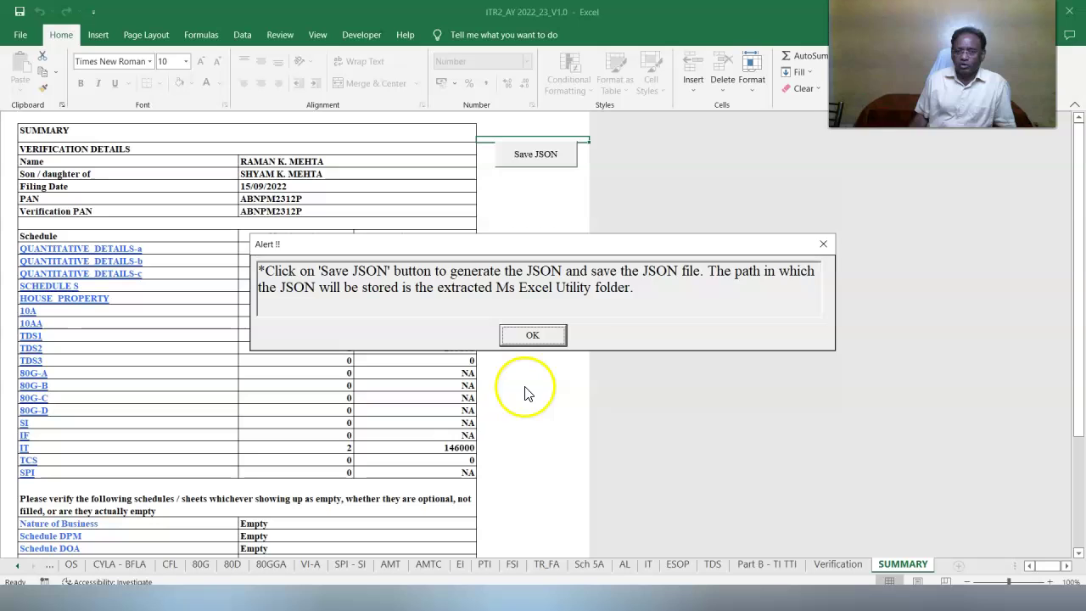
left_click(532, 335)
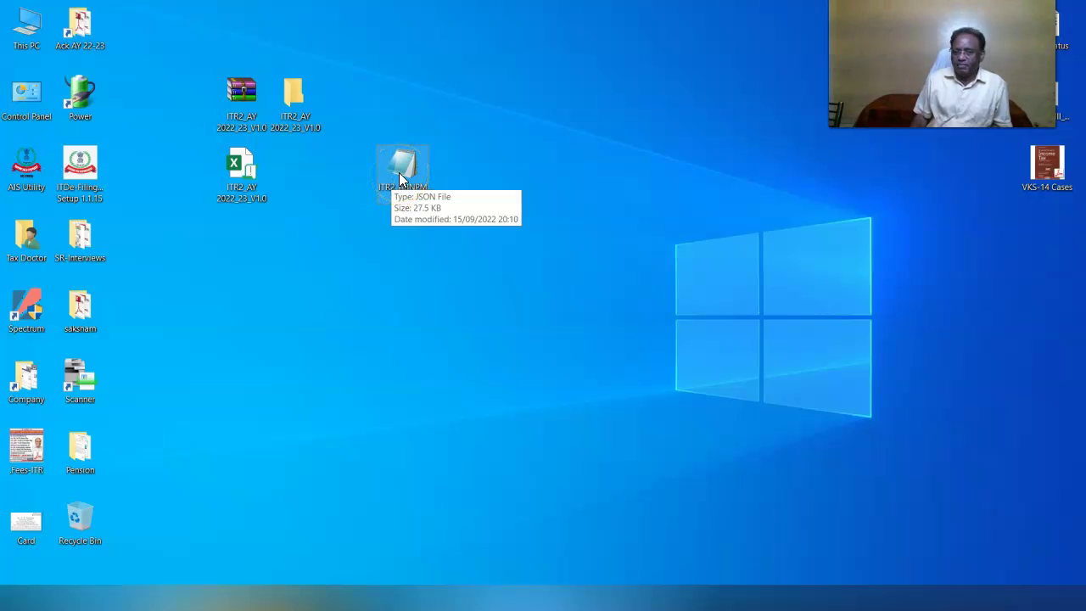
Open the generated JSON file in Notepad, maximized to full screen.
right_click(398, 172)
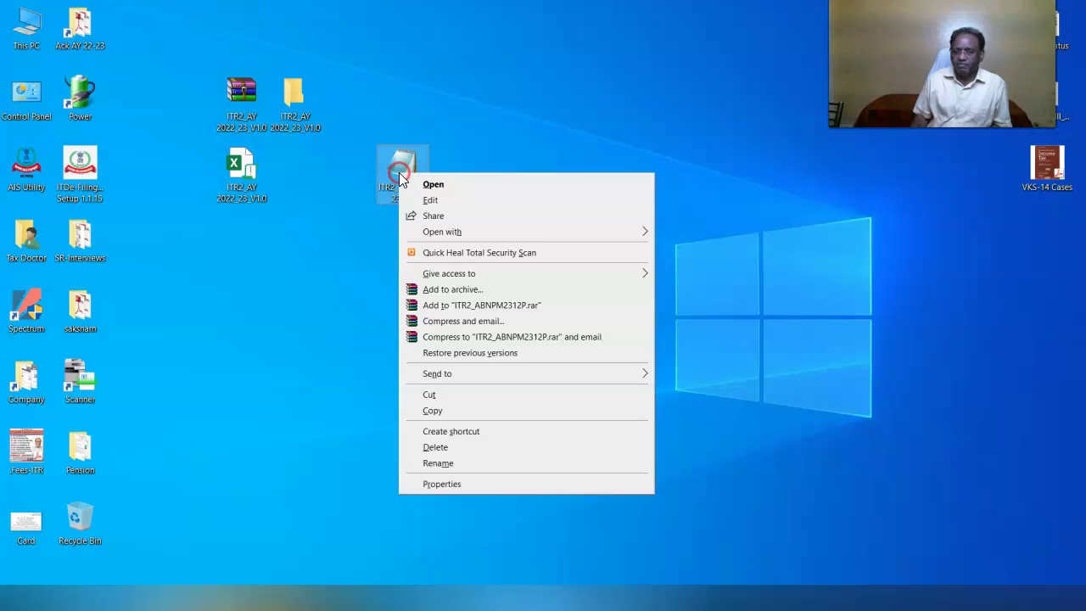
left_click(409, 180)
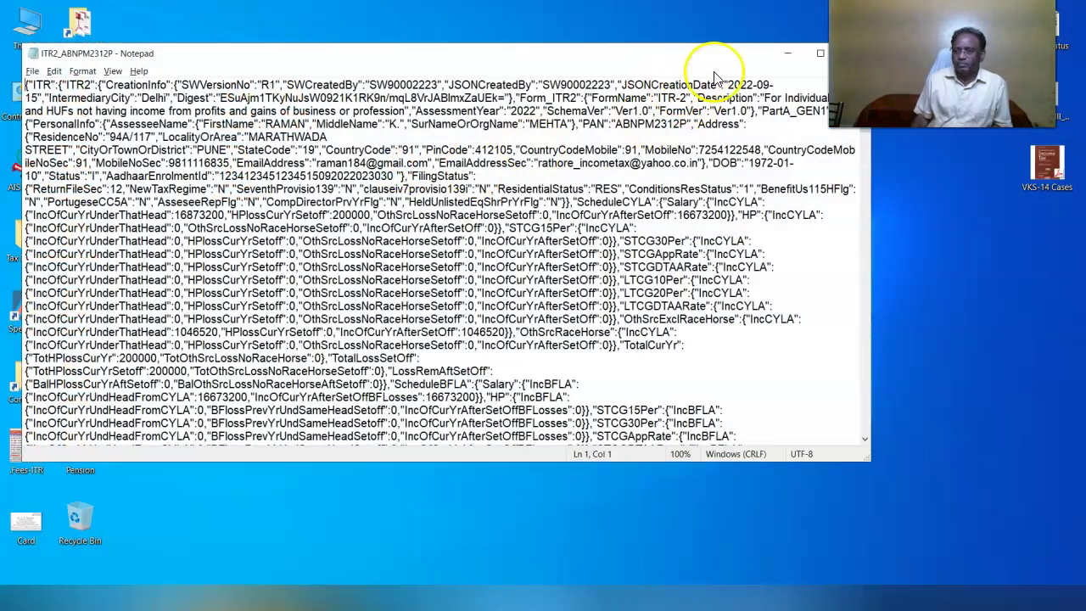
left_click(817, 54)
Search the JSON for the TDS value 5666100, then for the premium value 41500.
left_click(31, 25)
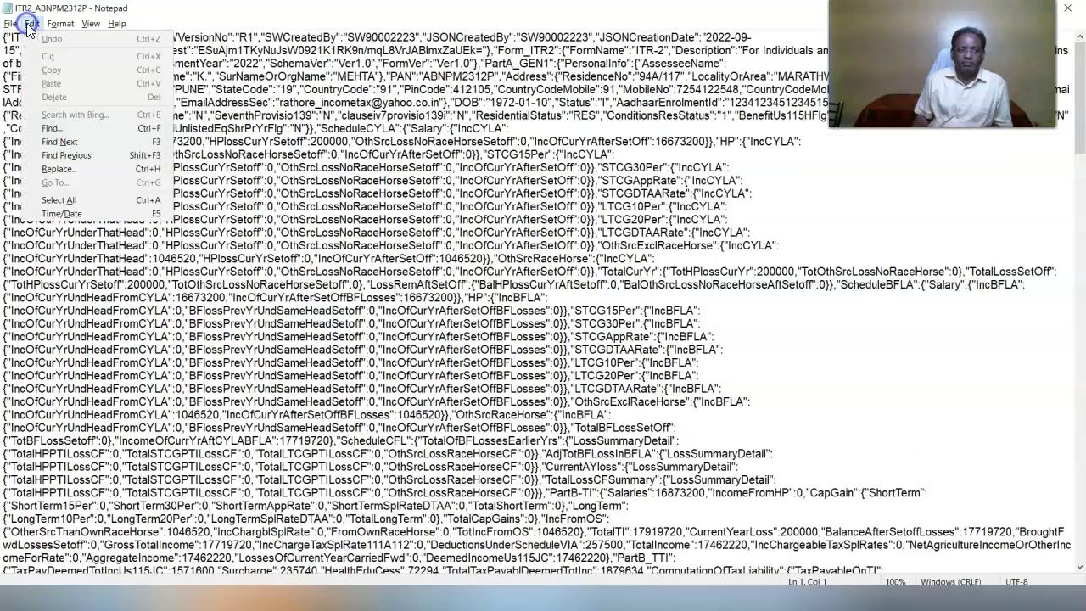
type("f5666100")
key("Return")
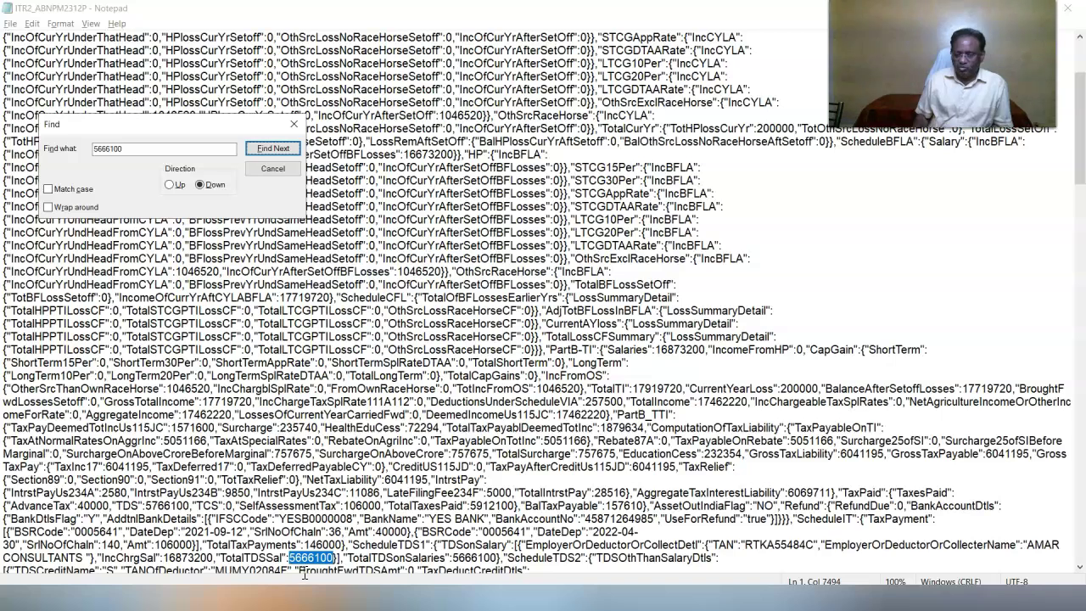
left_click(32, 23)
key("f")
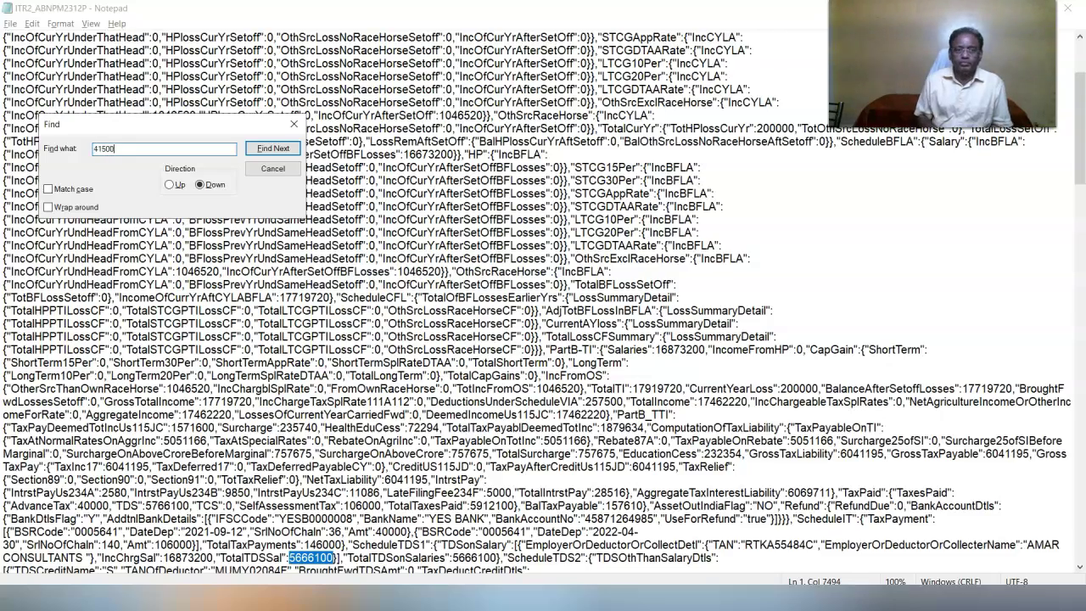
key("Return")
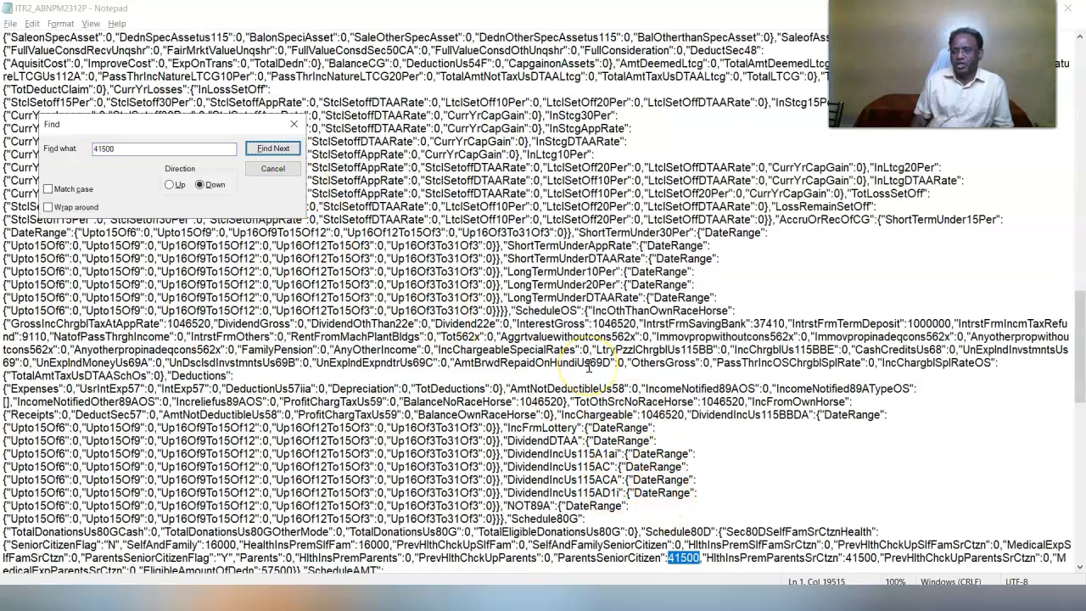